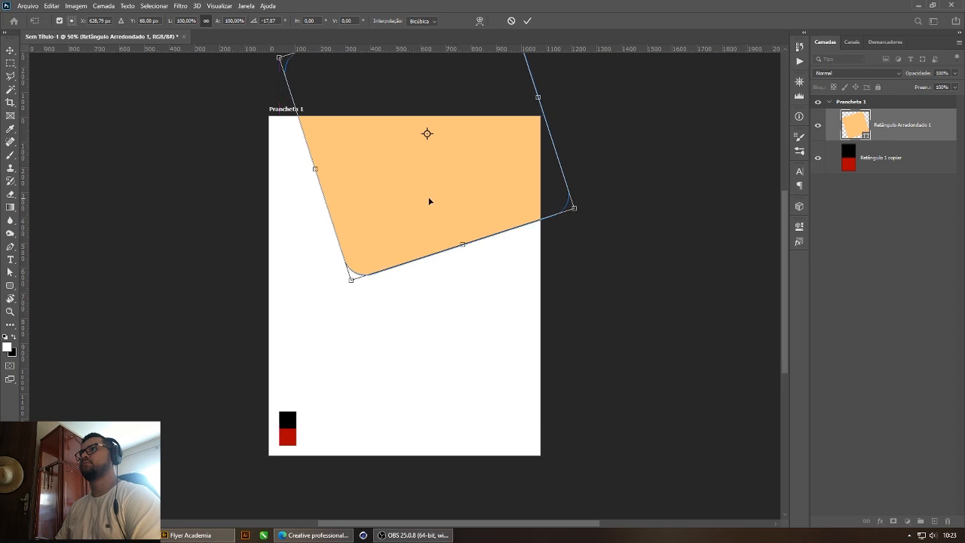
# Step: Enlarge the orange rounded rectangle to about 109%, rotate it to about -24° and position it over the artboard's upper right area
pyautogui.moveTo(315, 168); pyautogui.dragTo(295, 178)
pyautogui.moveTo(436, 192); pyautogui.dragTo(463, 175)
pyautogui.moveTo(637, 239); pyautogui.dragTo(645, 218)
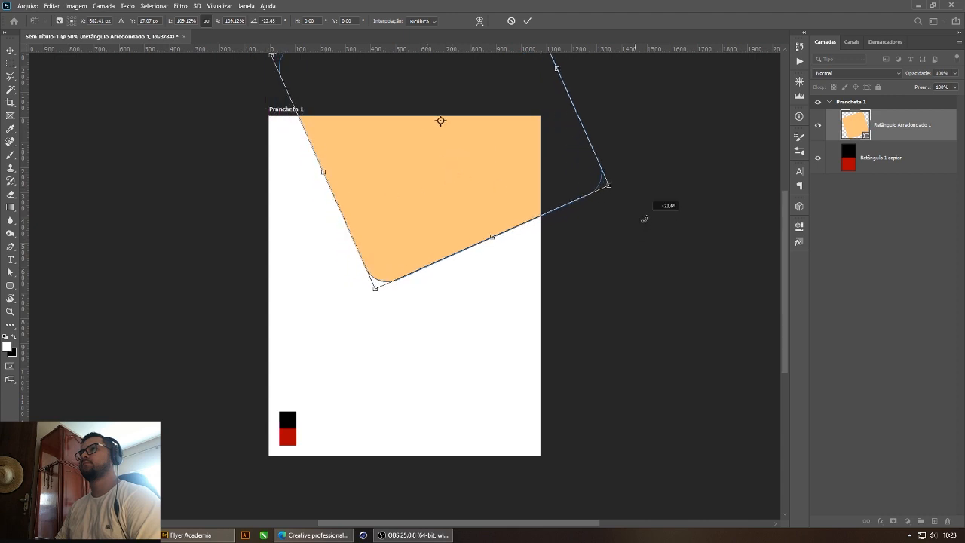
pyautogui.moveTo(480, 160); pyautogui.dragTo(472, 178)
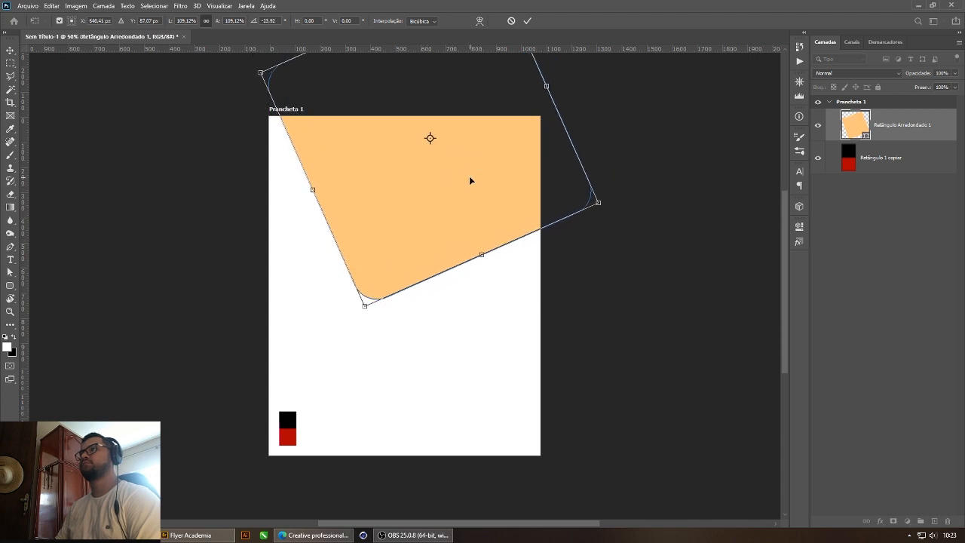
pyautogui.press('Return')
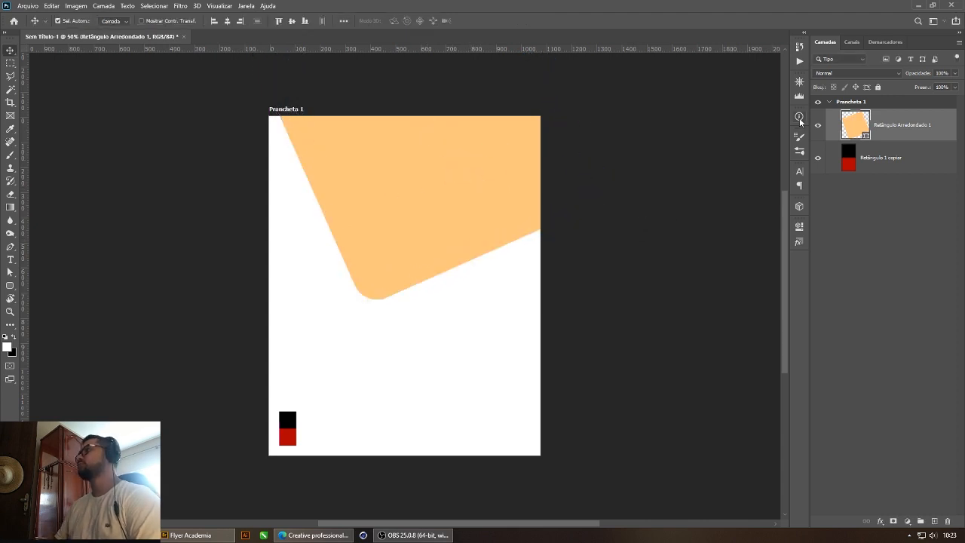
# Step: Duplicate the orange rounded rectangle, place the copy beneath the original and fill it with the red sampled from the artboard's swatch
pyautogui.hotkey('ctrl', 'j')
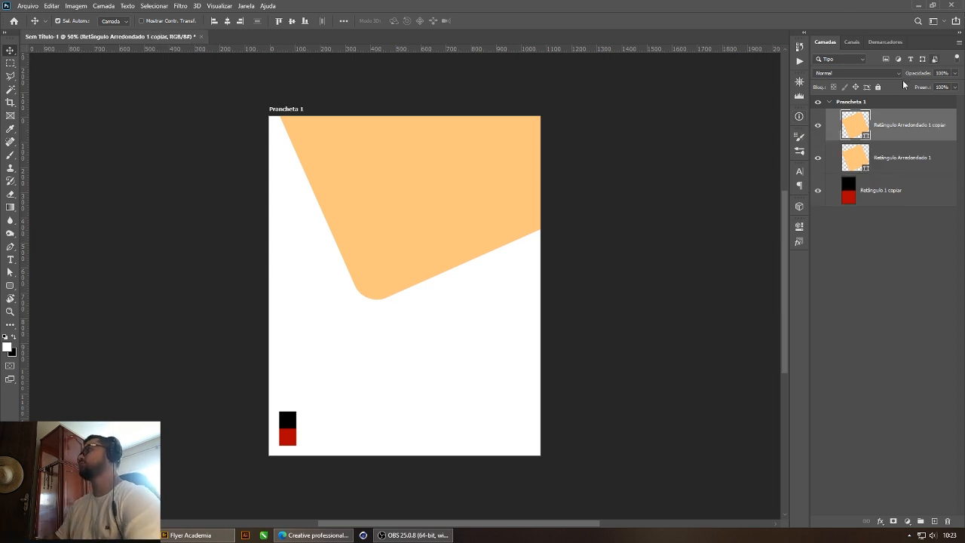
pyautogui.moveTo(892, 123); pyautogui.dragTo(889, 173)
pyautogui.doubleClick(850, 159)
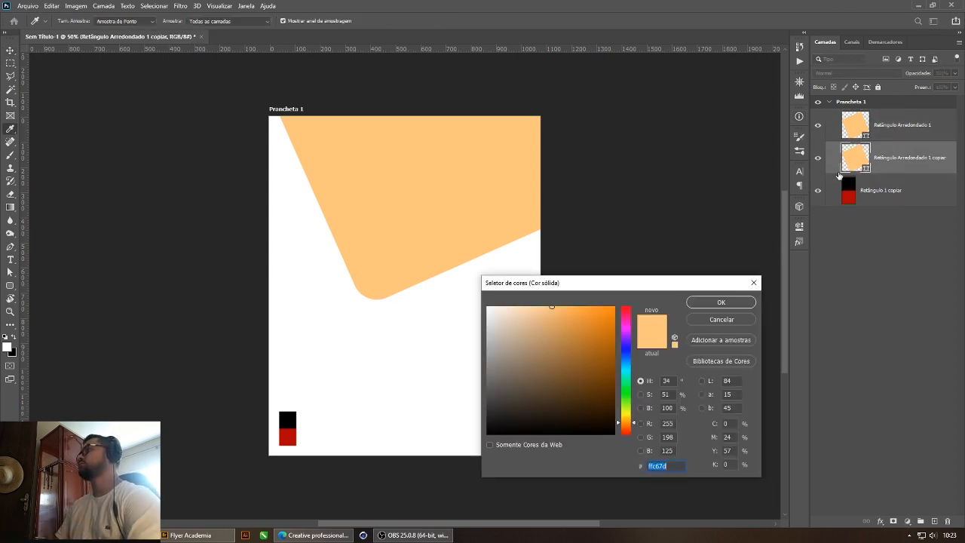
pyautogui.click(291, 434)
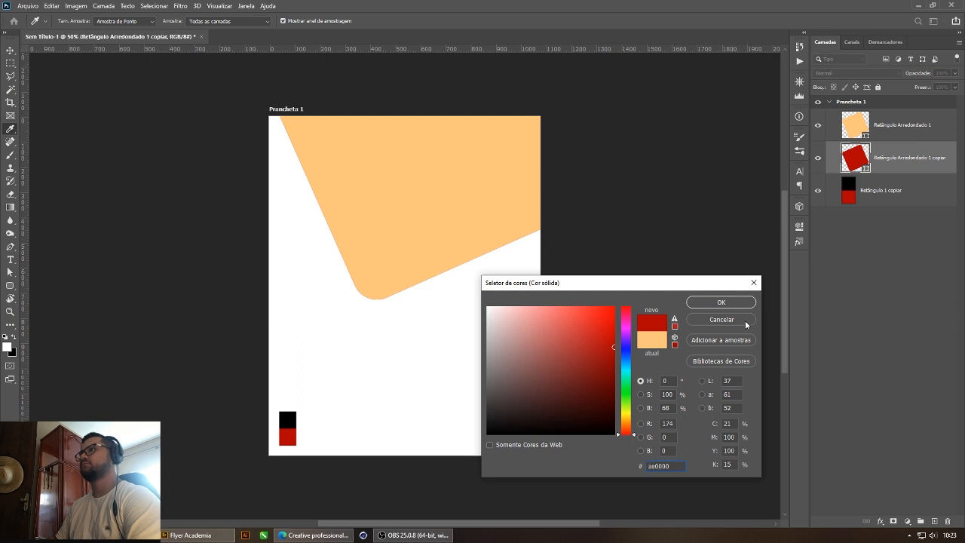
pyautogui.click(725, 306)
# Step: Enlarge and rotate the red copy to form a tapering border around the orange shape, and duplicate it above all other layers
pyautogui.hotkey('ctrl', 't')
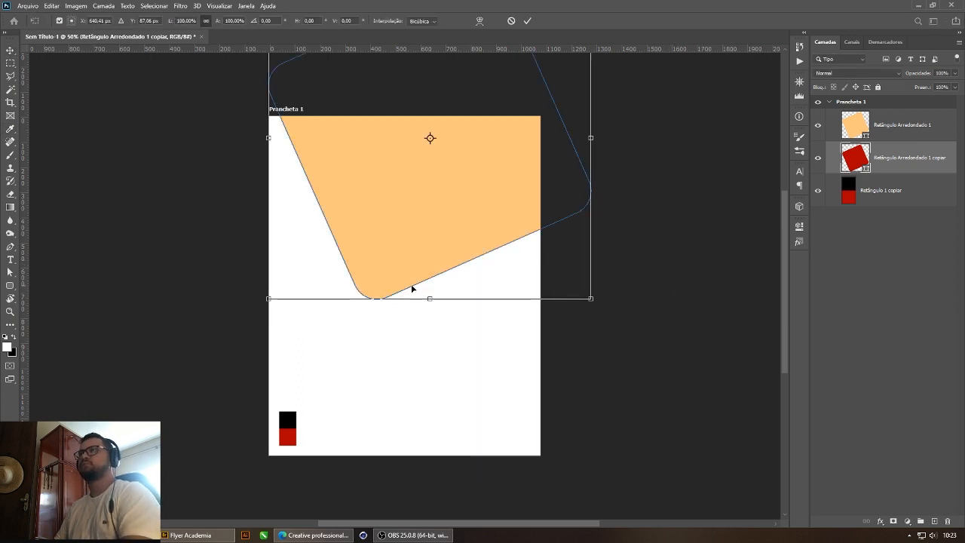
pyautogui.moveTo(269, 299); pyautogui.dragTo(250, 316)
pyautogui.moveTo(661, 349); pyautogui.dragTo(661, 364)
pyautogui.moveTo(533, 298)
pyautogui.mouseDown()
pyautogui.moveTo(543, 299)
pyautogui.moveTo(535, 304)
pyautogui.mouseUp()
pyautogui.press('Return')
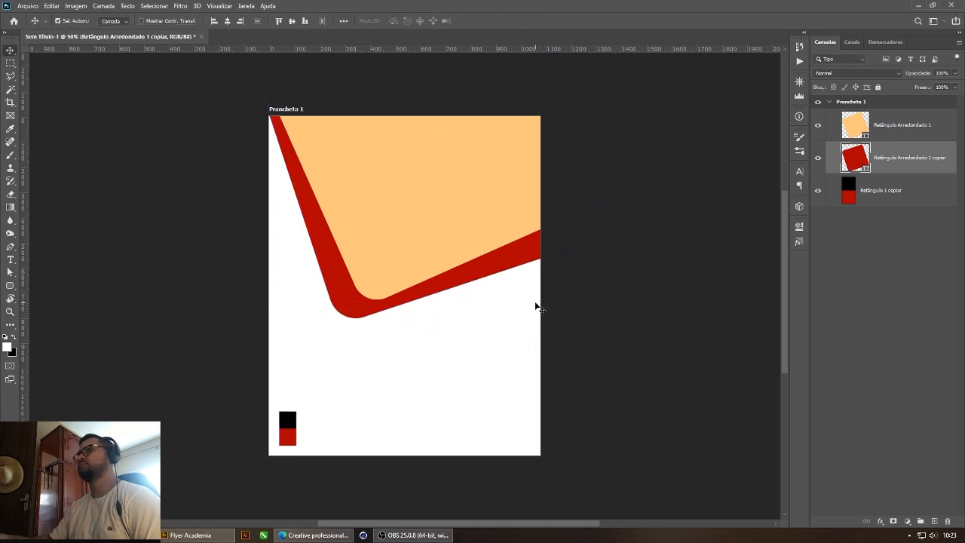
pyautogui.moveTo(857, 157); pyautogui.dragTo(905, 117)
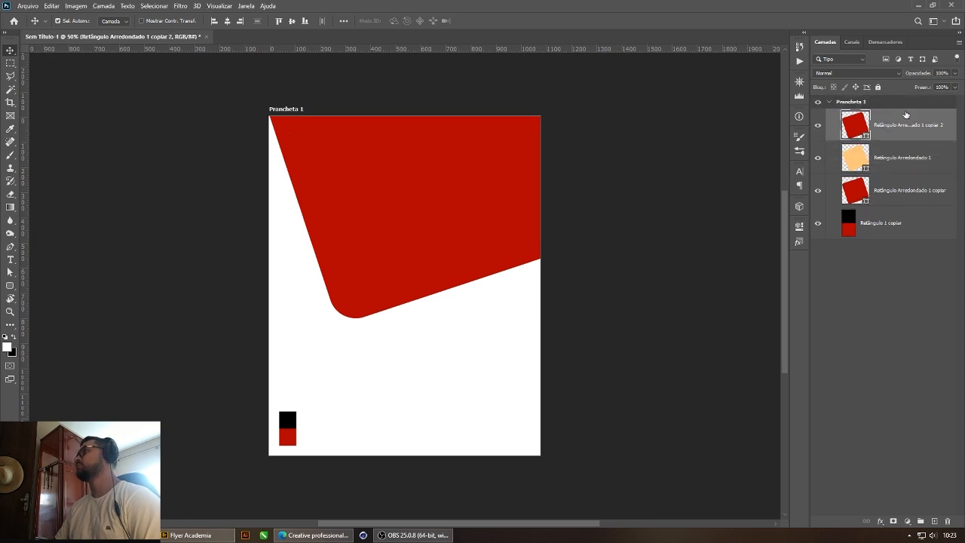
pyautogui.click(799, 227)
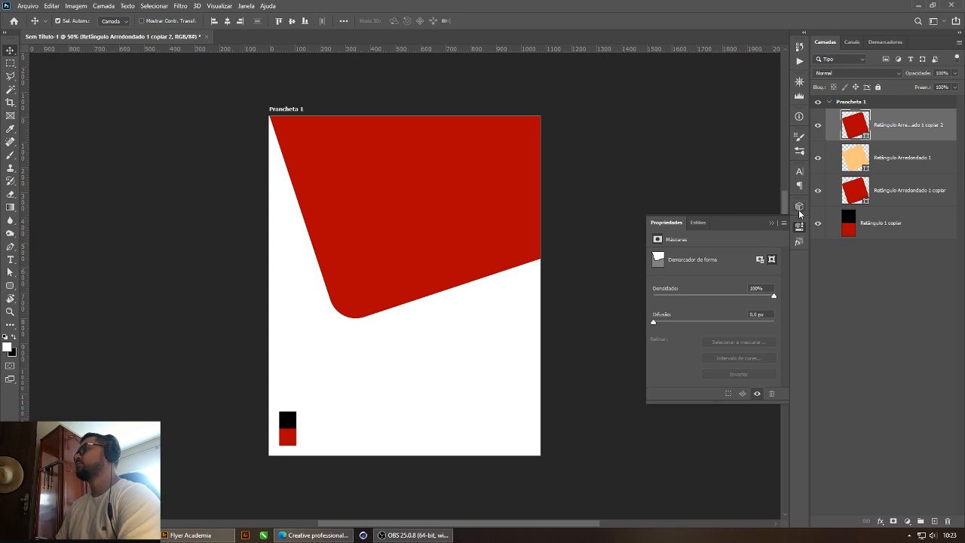
pyautogui.click(799, 206)
pyautogui.click(799, 136)
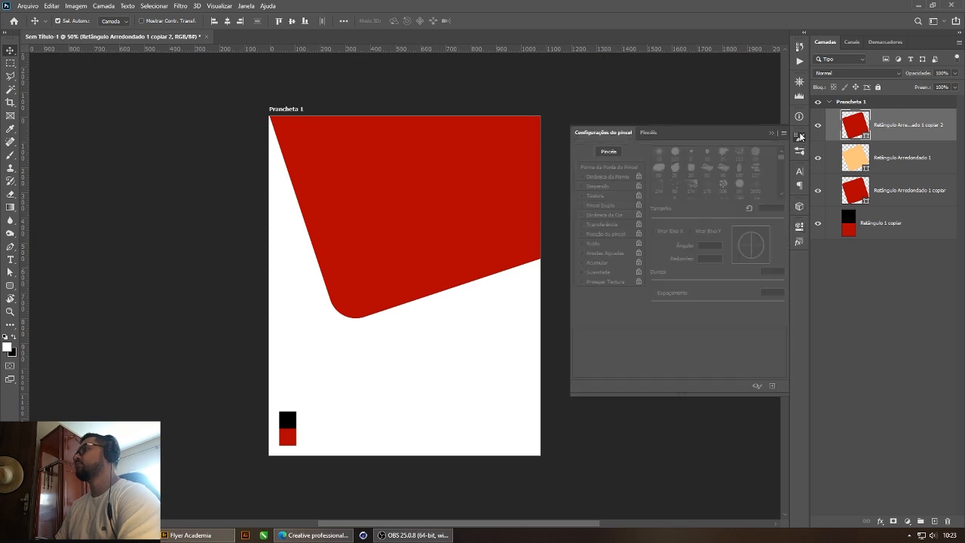
pyautogui.click(799, 135)
pyautogui.click(799, 48)
pyautogui.click(800, 49)
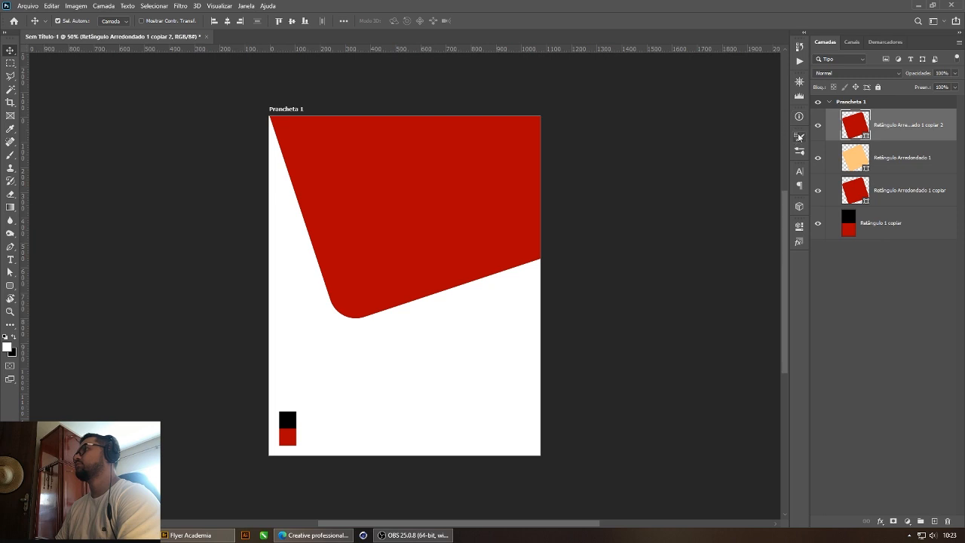
pyautogui.click(245, 6)
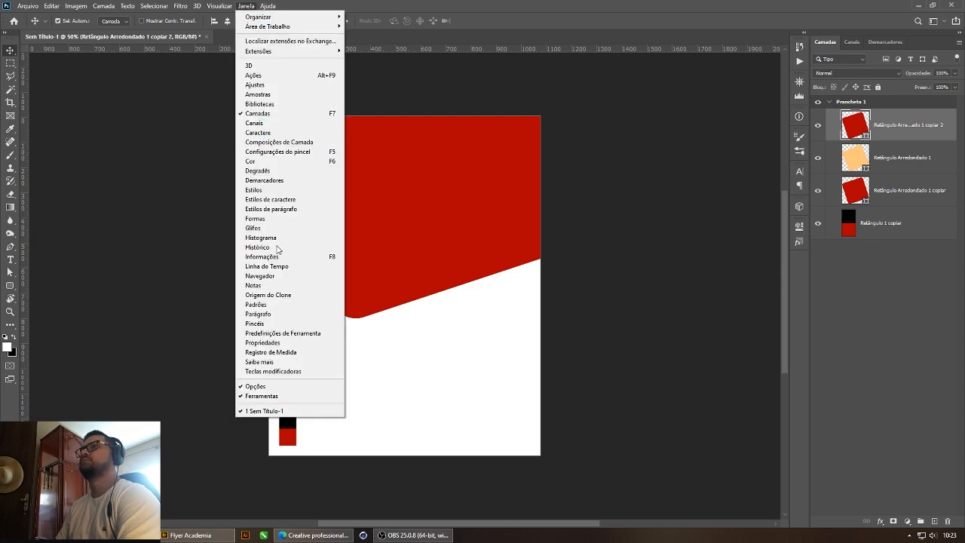
pyautogui.click(263, 342)
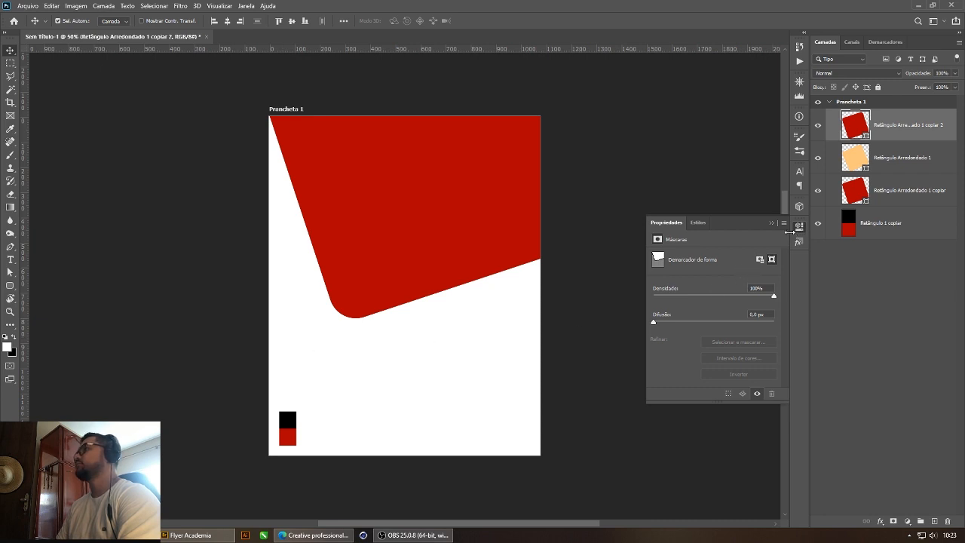
pyautogui.click(698, 222)
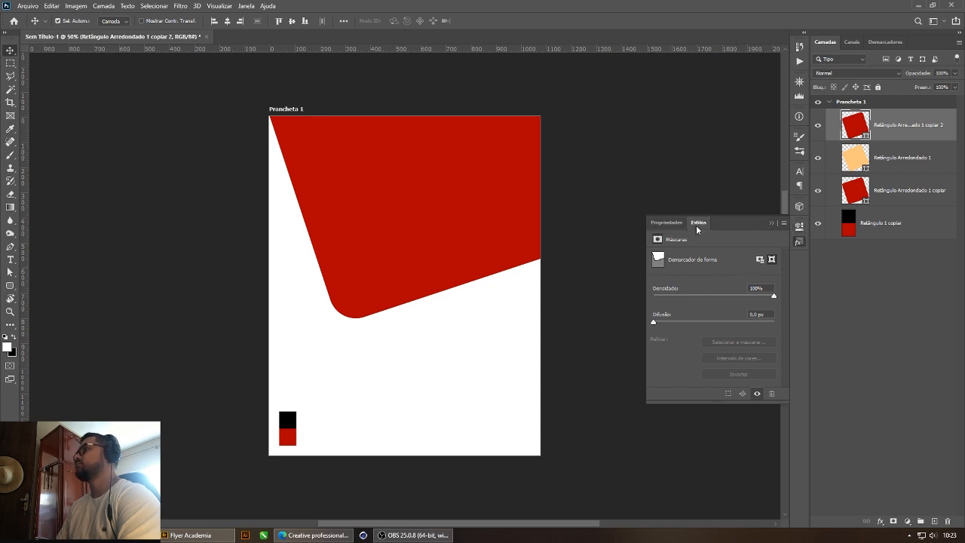
pyautogui.click(669, 224)
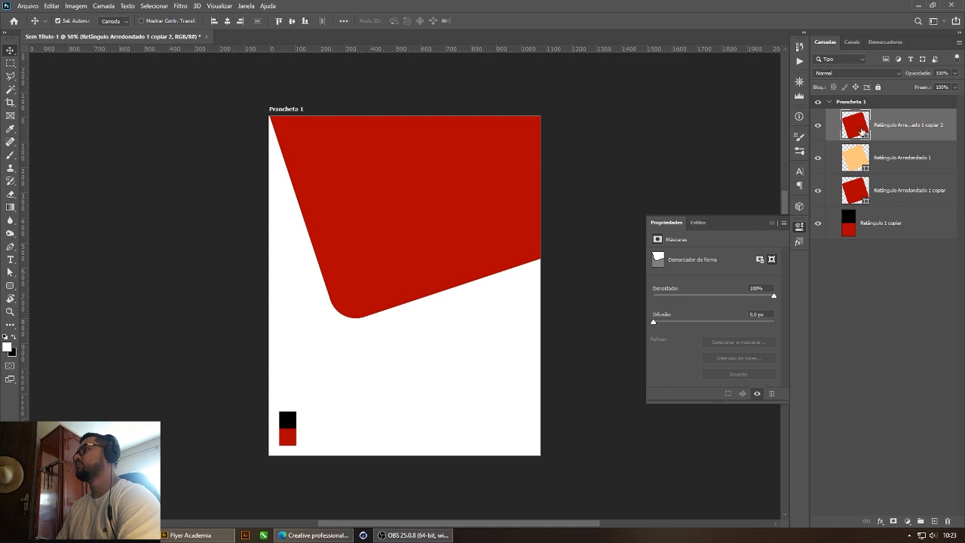
pyautogui.click(861, 131)
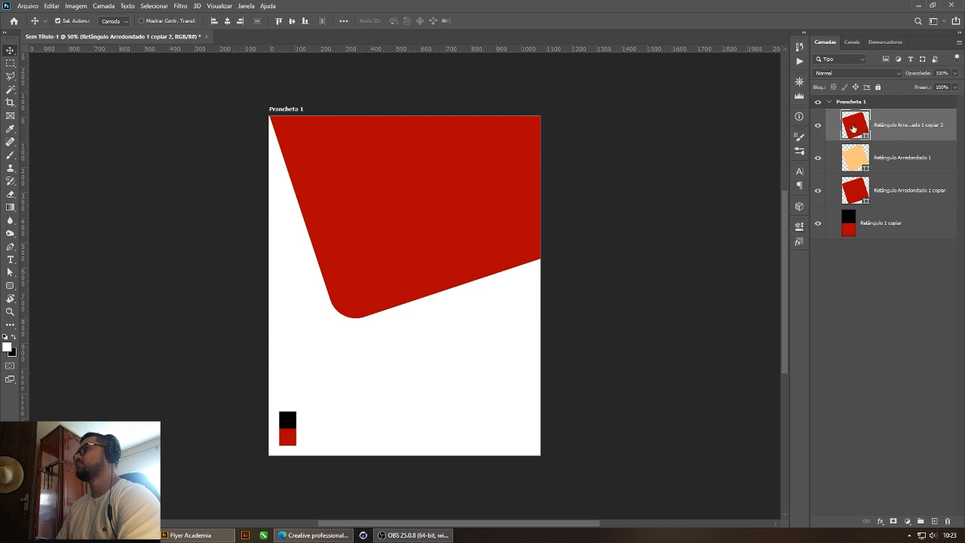
# Step: Remove the fill from the topmost red rounded rectangle and give it a white stroke
pyautogui.click(9, 285)
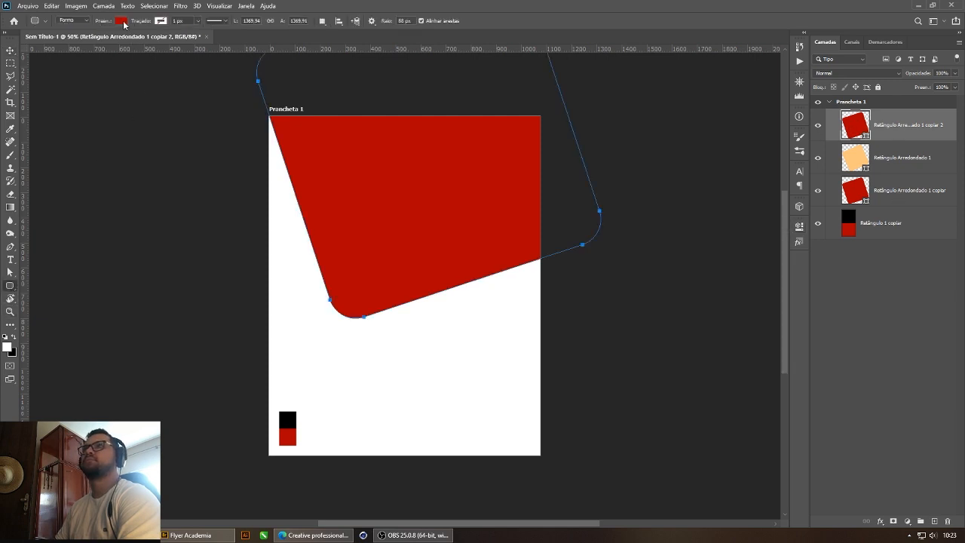
pyautogui.click(122, 21)
pyautogui.click(60, 42)
pyautogui.click(160, 21)
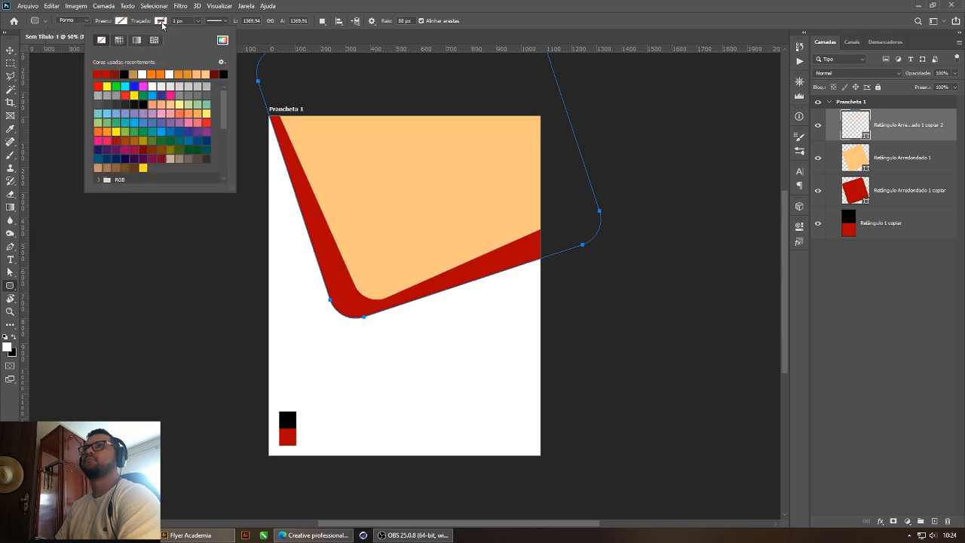
pyautogui.click(150, 85)
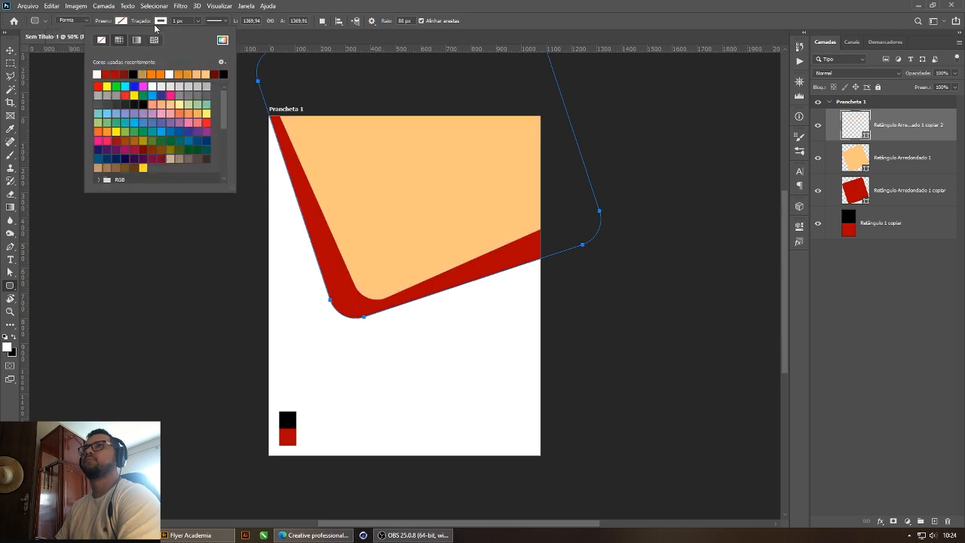
# Step: Set the stroke width of the topmost rounded rectangle to 4 px
pyautogui.click(181, 20)
pyautogui.write('4')
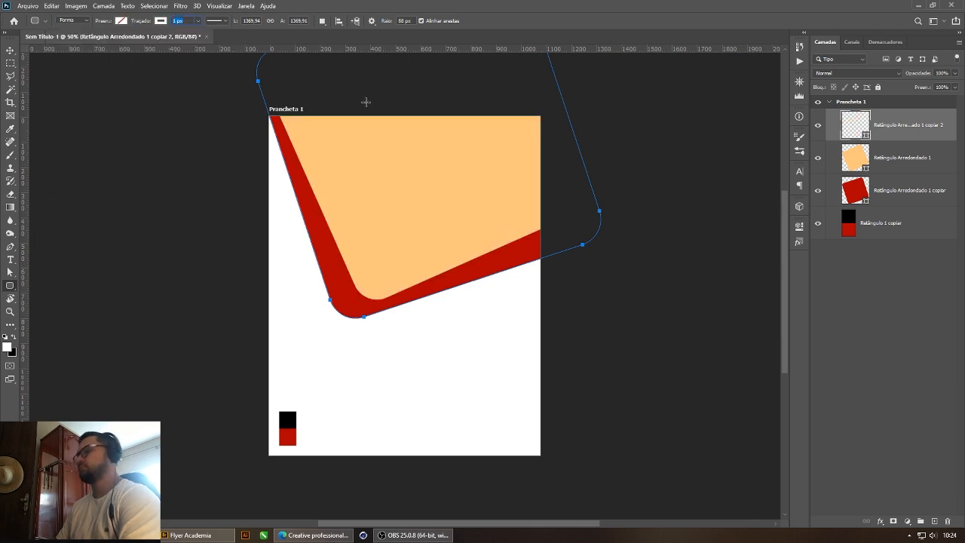
pyautogui.press('Tab')
pyautogui.press('Tab')
pyautogui.press('Tab')
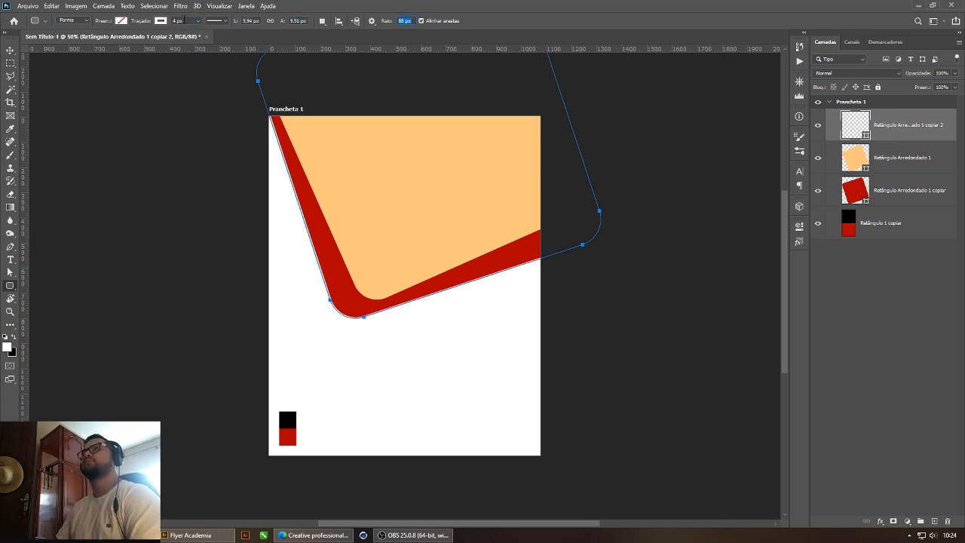
# Step: Reduce the white outline's stroke width to 2 px
pyautogui.click(180, 20)
pyautogui.write('2')
pyautogui.press('Tab')
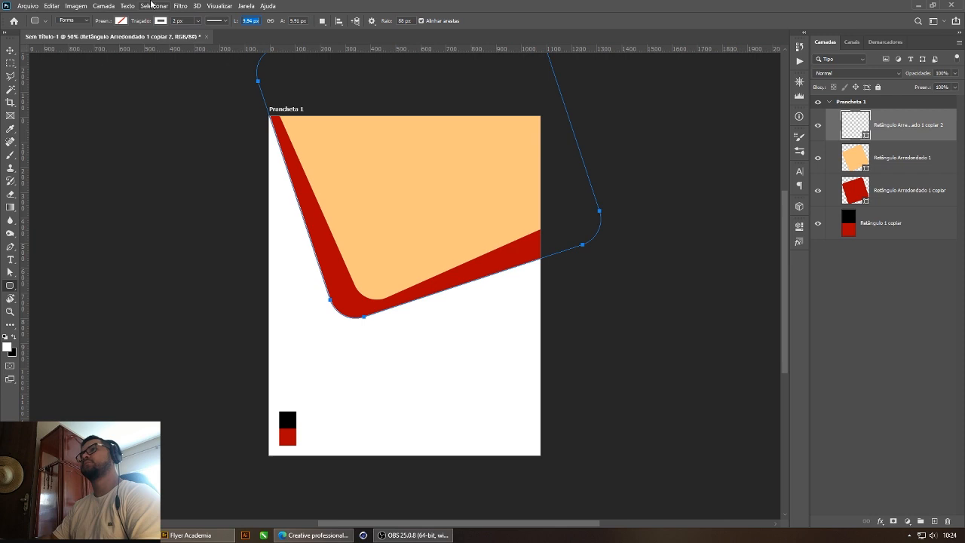
# Step: Rotate the white outline by about 5.5° and shift it so it crosses the red border around the orange shape
pyautogui.click(10, 51)
pyautogui.hotkey('ctrl', 't')
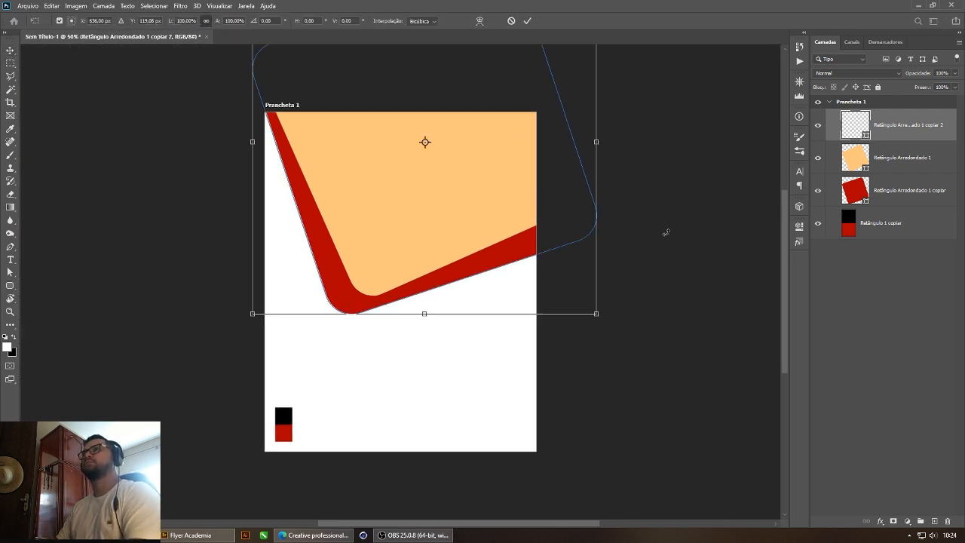
pyautogui.moveTo(665, 232); pyautogui.dragTo(685, 269)
pyautogui.moveTo(502, 225); pyautogui.dragTo(523, 224)
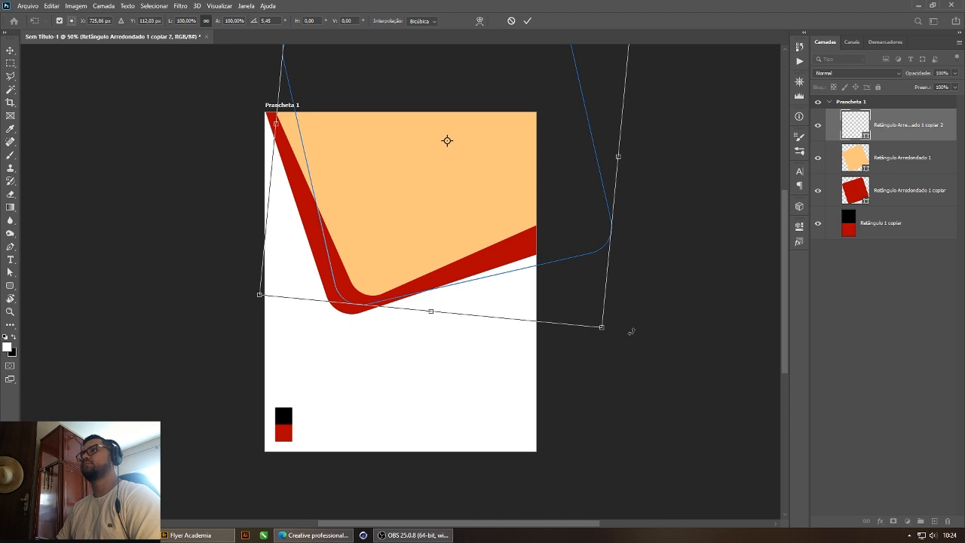
pyautogui.press('Return')
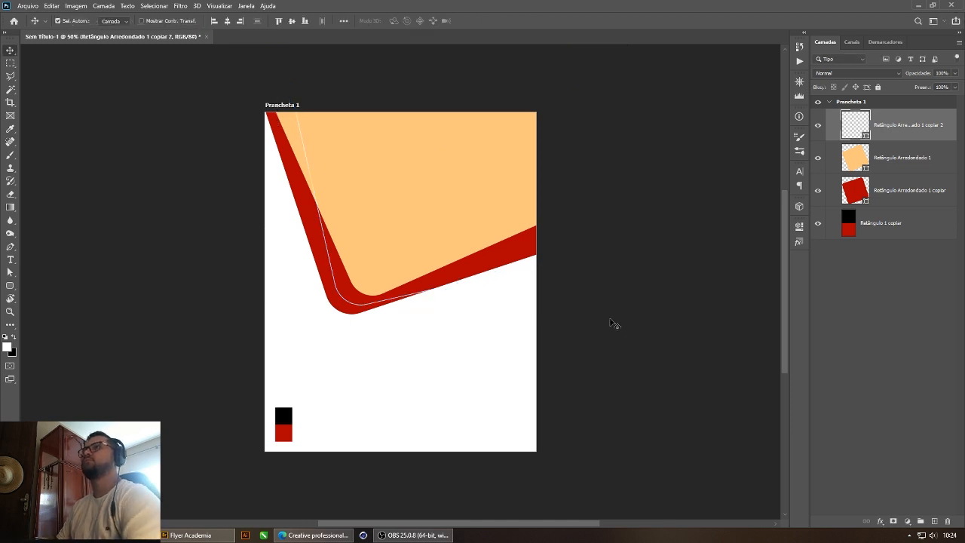
# Step: Set the rotated white outline's stroke width to 4 px
pyautogui.click(11, 285)
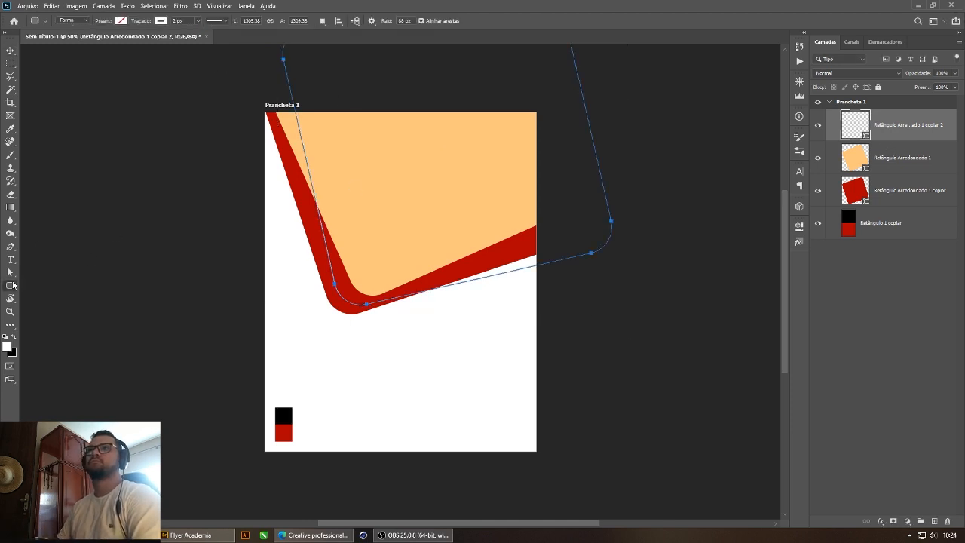
pyautogui.write('4')
pyautogui.press('Return')
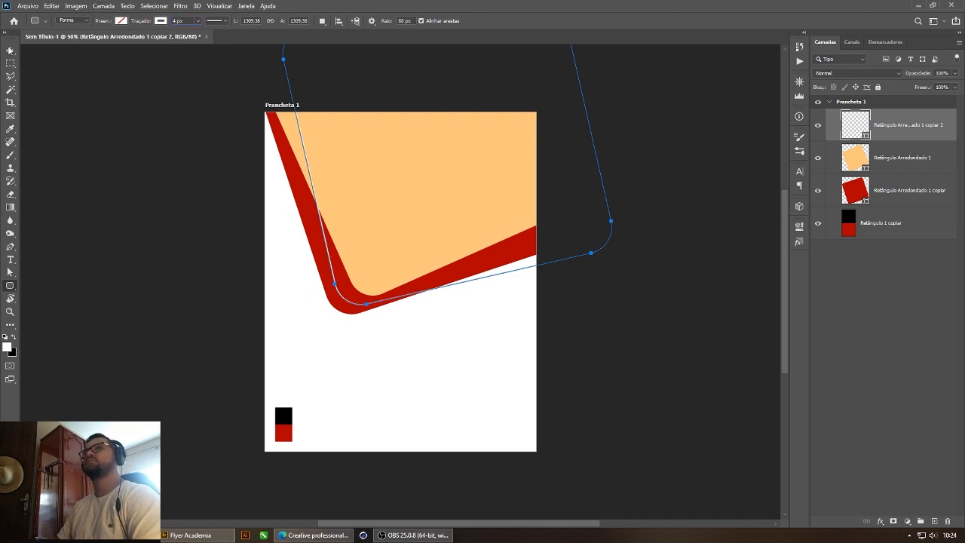
pyautogui.press('v')
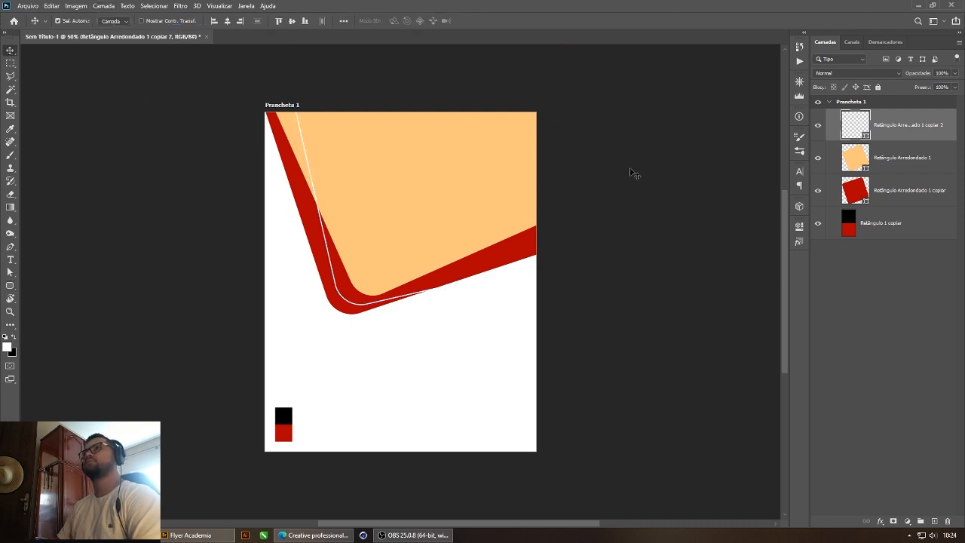
# Step: Switch to Bridge and place Imagem.jpg in the flyer document, scaled to about 96% and positioned over the orange shape
pyautogui.click(200, 532)
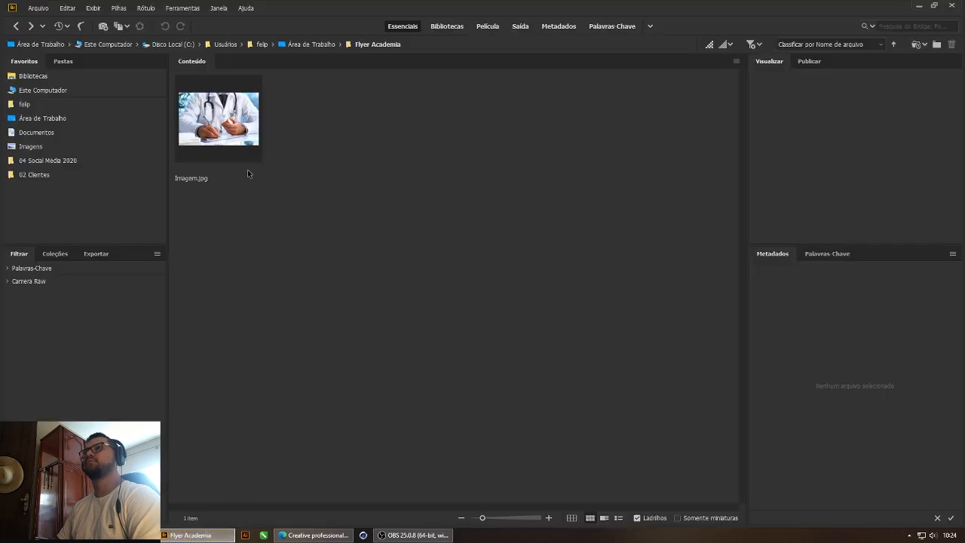
pyautogui.moveTo(225, 129); pyautogui.dragTo(413, 123)
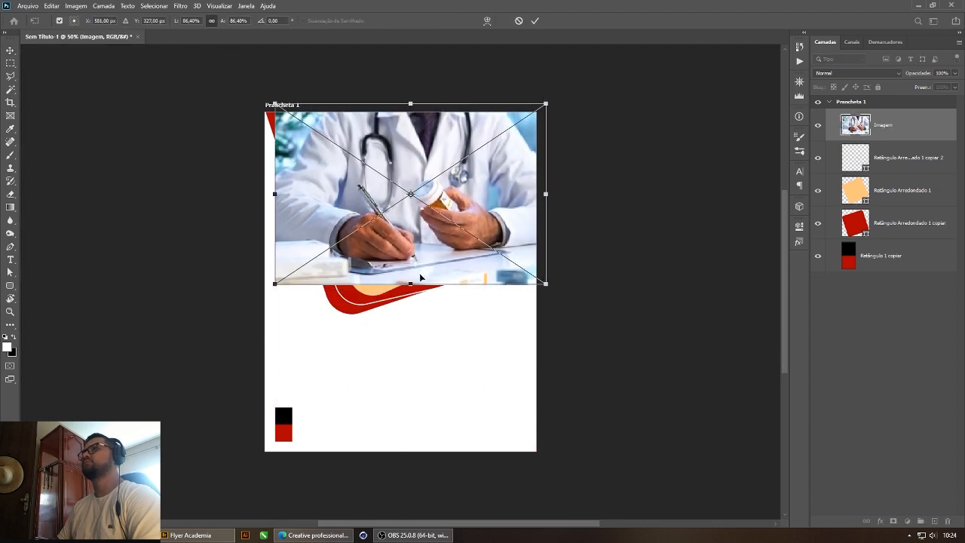
pyautogui.moveTo(410, 283); pyautogui.dragTo(412, 304)
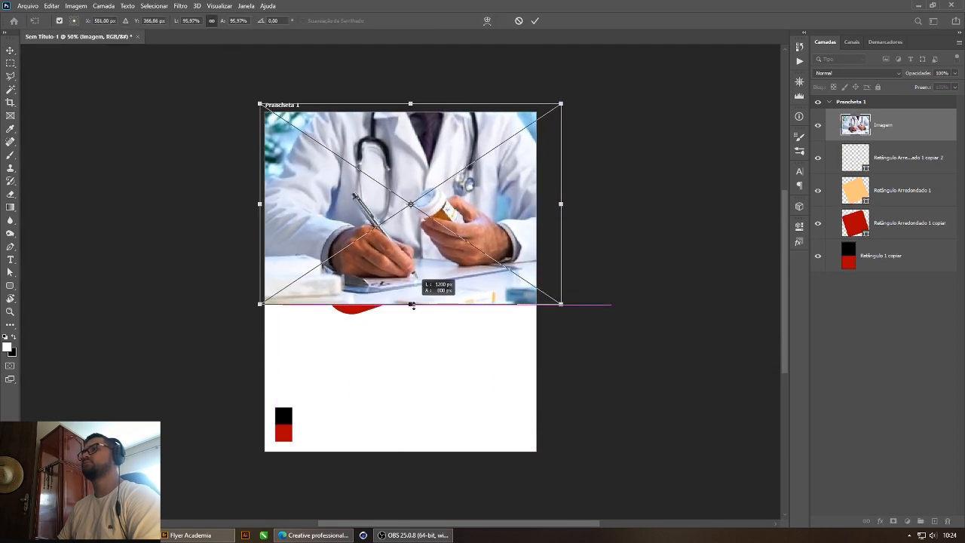
pyautogui.moveTo(447, 260)
pyautogui.mouseDown()
pyautogui.moveTo(470, 257)
pyautogui.moveTo(454, 260)
pyautogui.moveTo(463, 262)
pyautogui.mouseUp()
pyautogui.moveTo(429, 304); pyautogui.dragTo(429, 305)
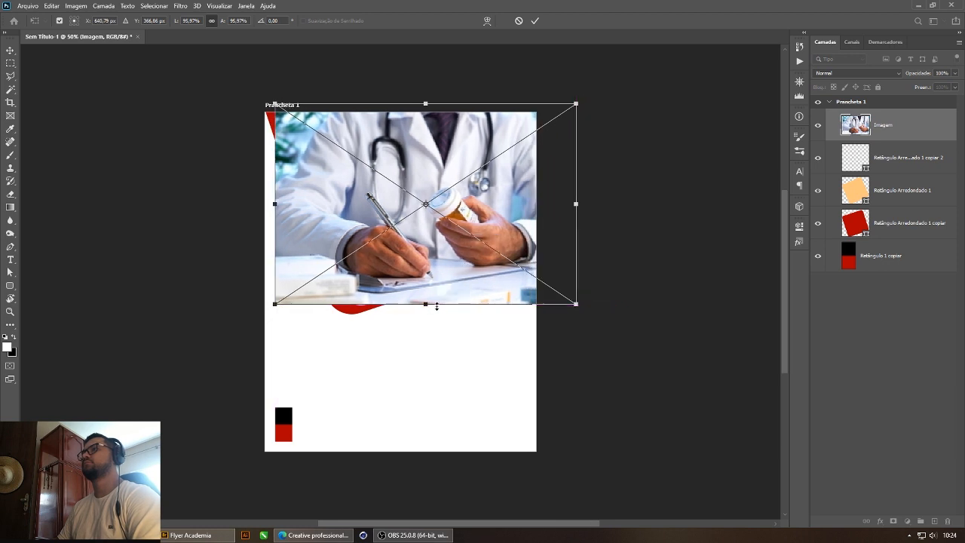
pyautogui.press('Return')
# Step: Move the image layer beneath the white outline and clip it to the orange rounded rectangle
pyautogui.moveTo(856, 125); pyautogui.dragTo(885, 168)
pyautogui.keyDown('alt'); pyautogui.click(897, 173); pyautogui.keyUp('alt')
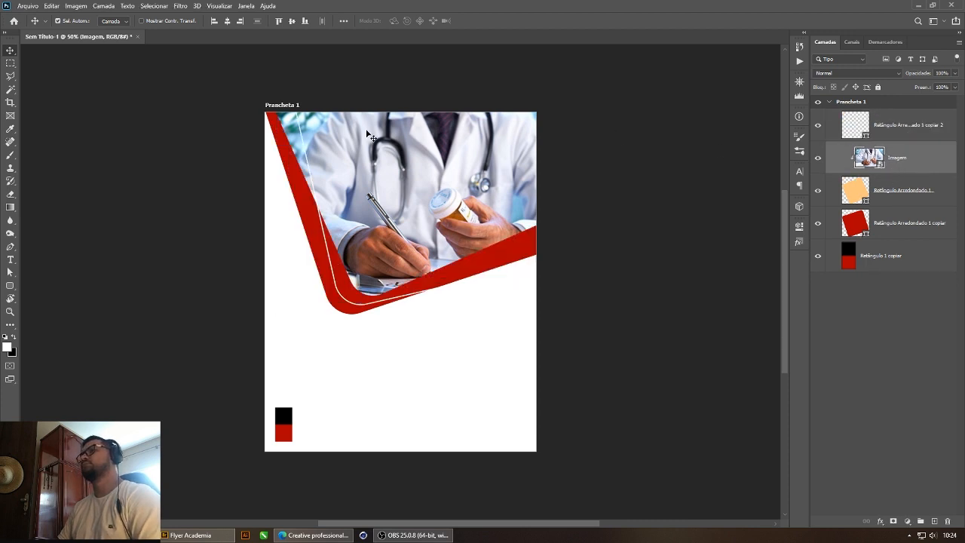
# Step: Add an inner shadow to the orange rounded rectangle with 54% opacity, -90° angle, 20 px distance and 16 px size
pyautogui.click(899, 193)
pyautogui.click(881, 520)
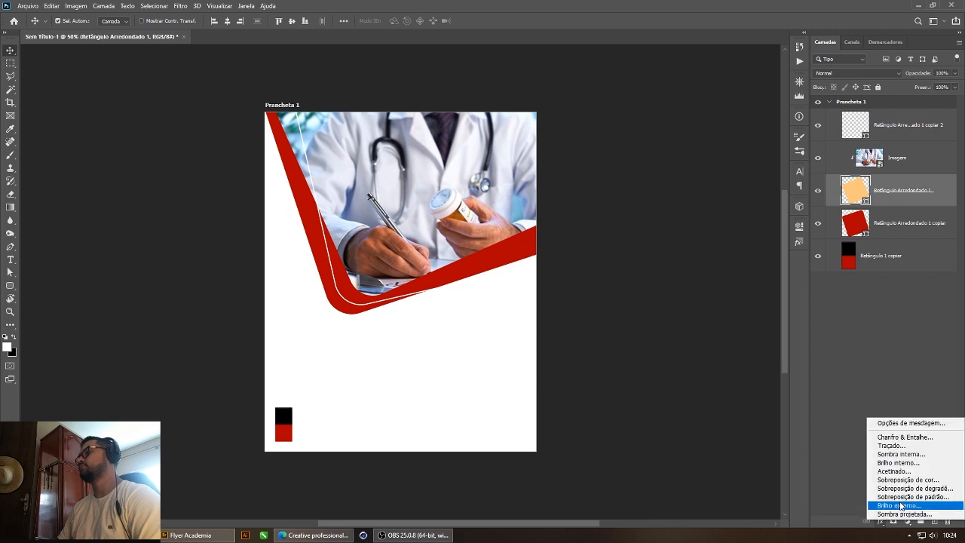
pyautogui.click(902, 454)
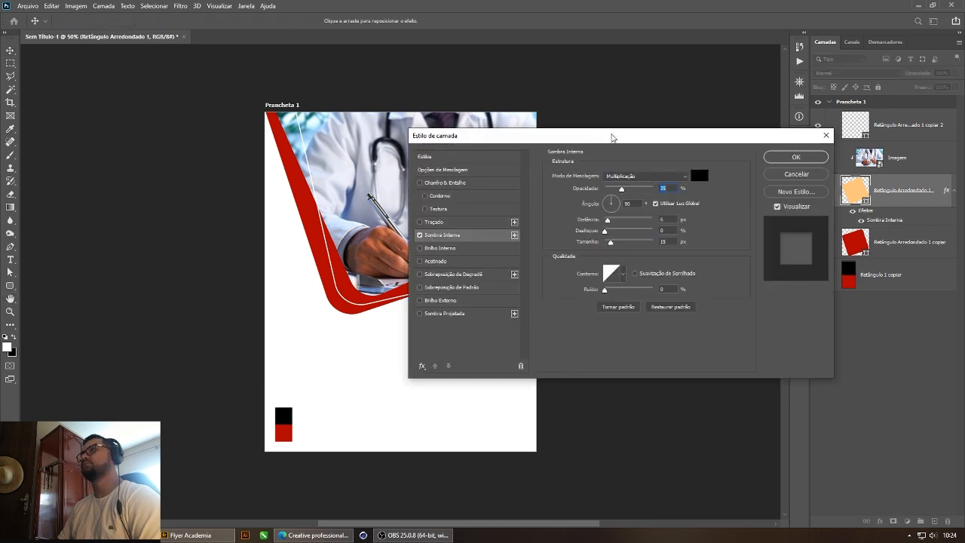
pyautogui.moveTo(609, 136); pyautogui.dragTo(753, 143)
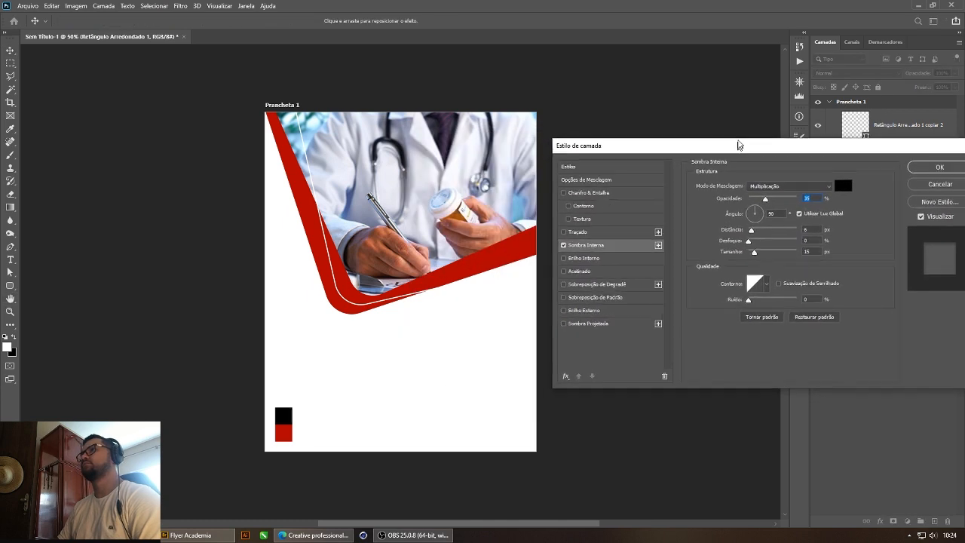
pyautogui.click(756, 220)
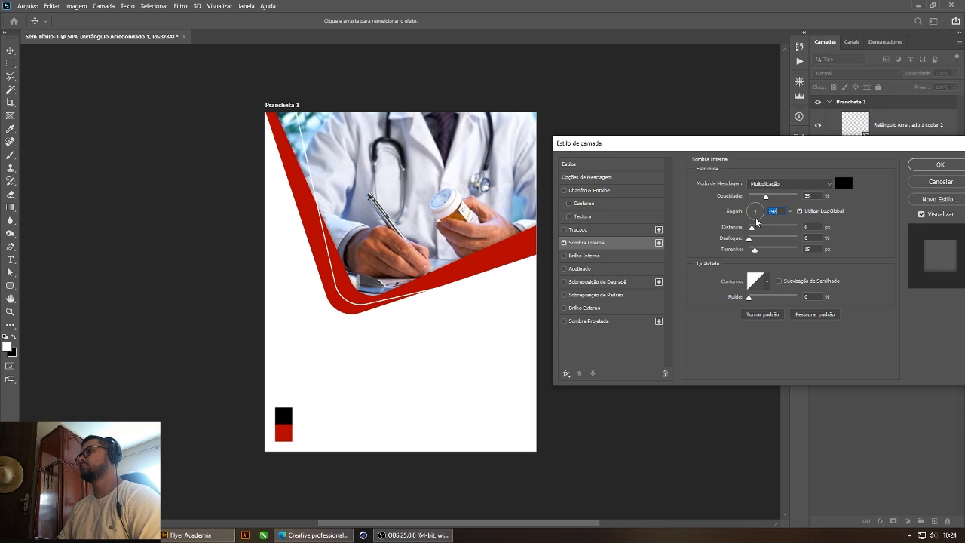
pyautogui.write('-90')
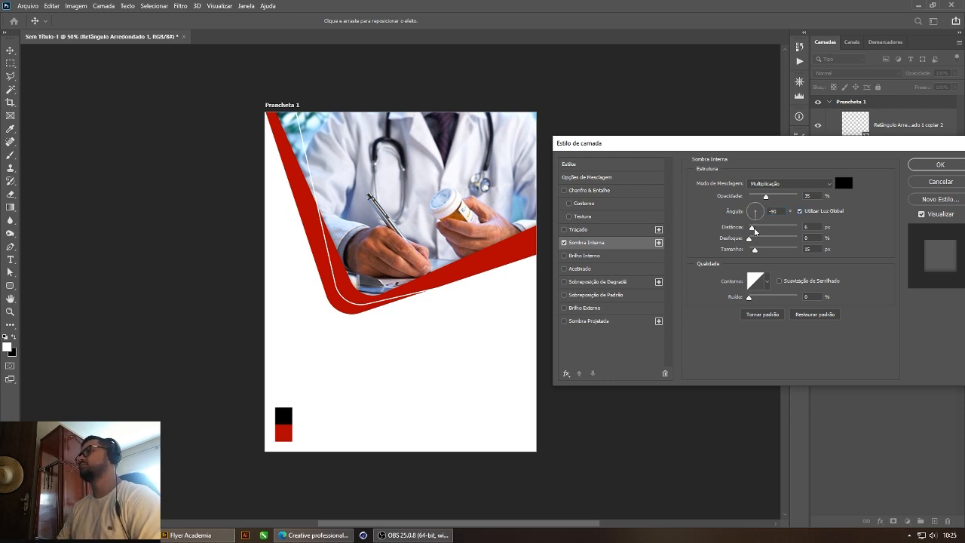
pyautogui.moveTo(754, 229); pyautogui.dragTo(756, 236)
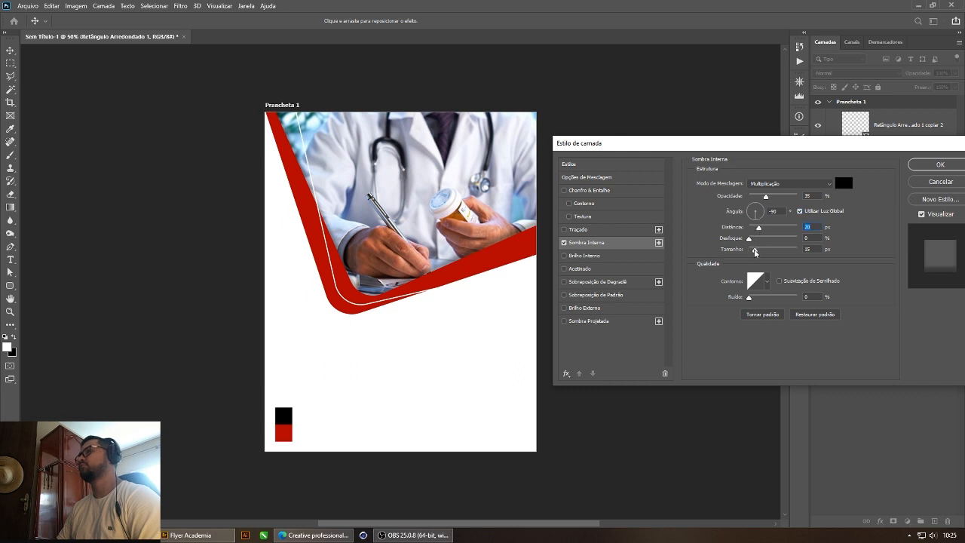
pyautogui.moveTo(767, 199); pyautogui.dragTo(773, 202)
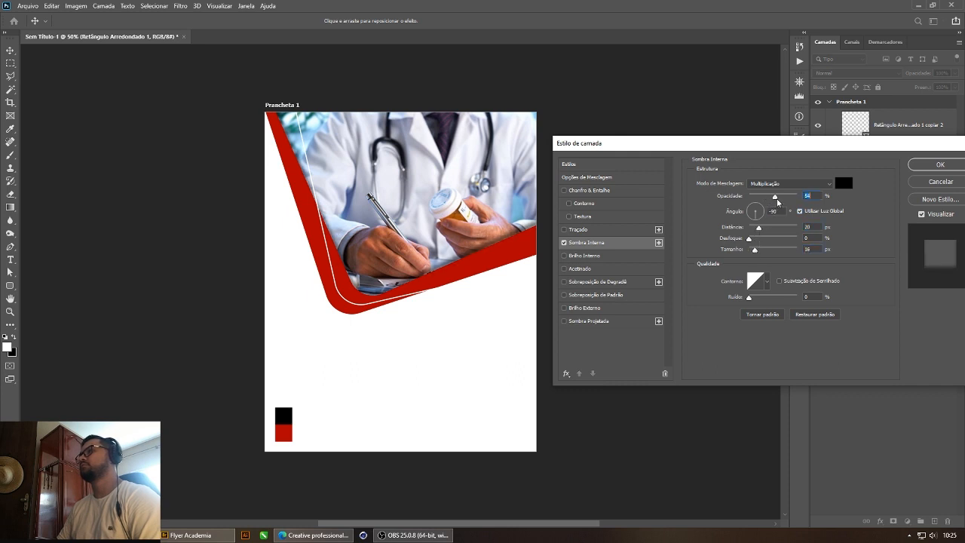
pyautogui.click(928, 166)
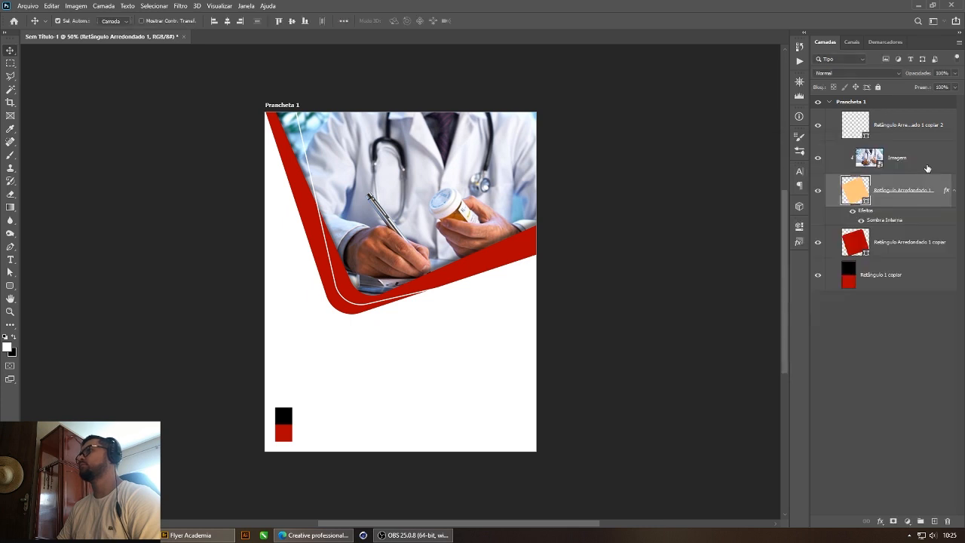
# Step: With the white outline layer active, make an elliptical selection spanning the full width and height of the artboard
pyautogui.click(894, 251)
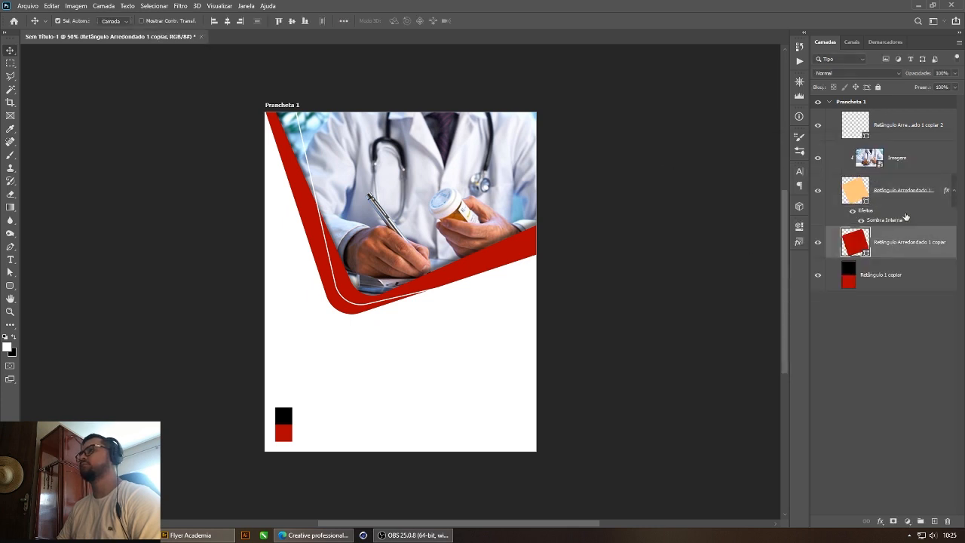
pyautogui.click(889, 276)
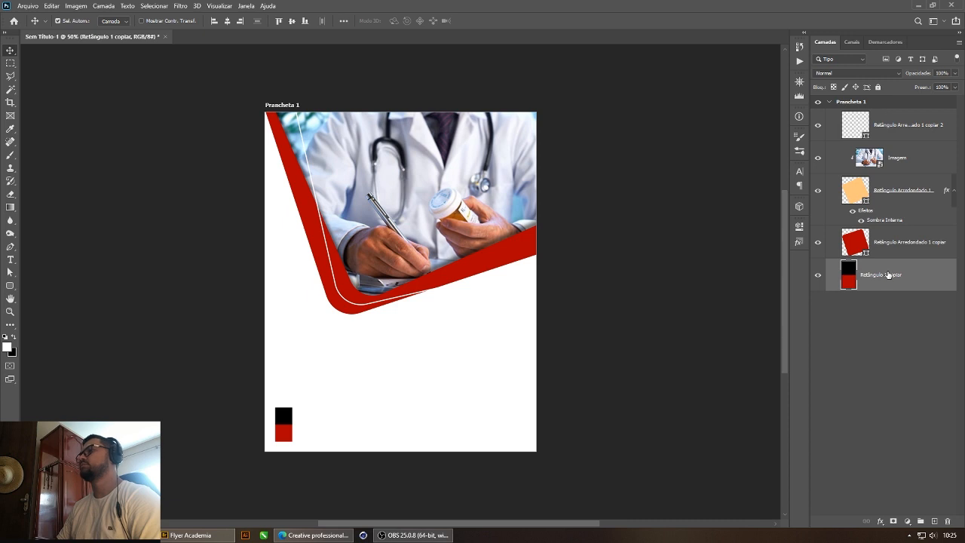
pyautogui.click(907, 129)
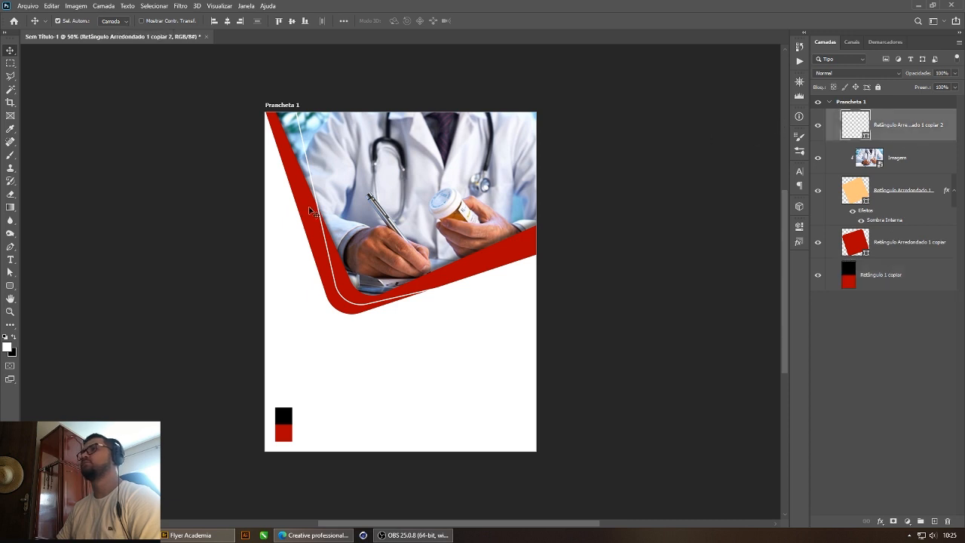
pyautogui.click(12, 66)
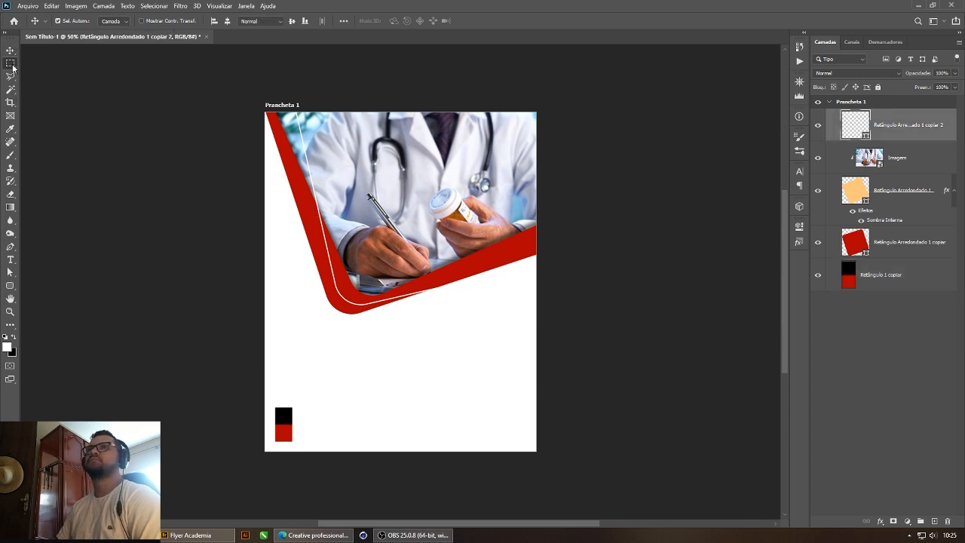
pyautogui.moveTo(12, 66); pyautogui.dragTo(42, 76)
pyautogui.click(44, 74)
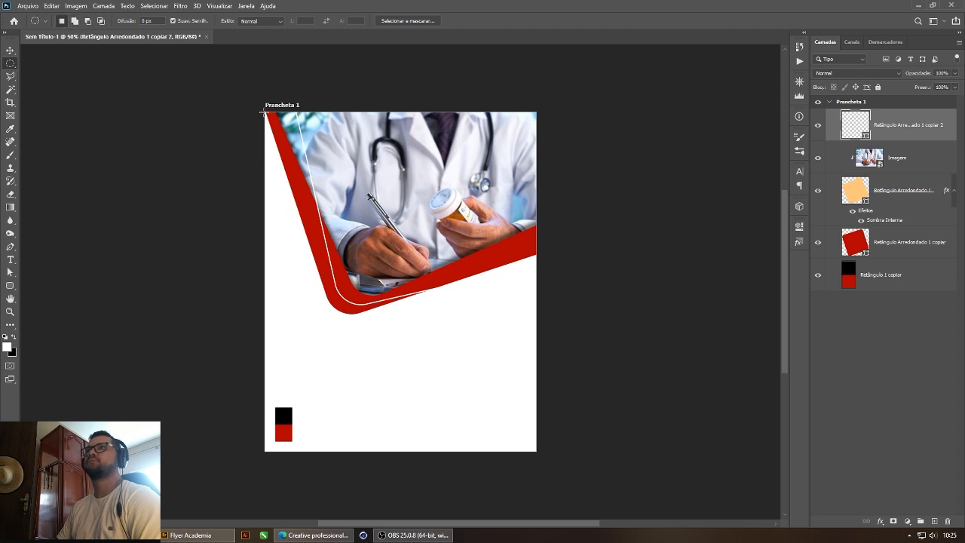
pyautogui.moveTo(266, 110); pyautogui.dragTo(534, 453)
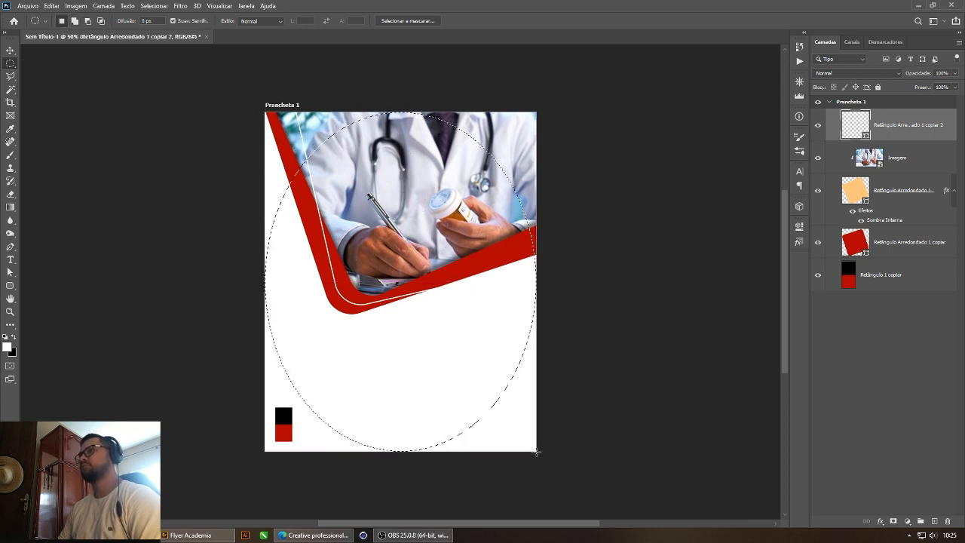
# Step: Add a Curves adjustment layer from the elliptical selection, lower its highlight endpoint and set its blend mode to Multiply (Multiplicação)
pyautogui.click(907, 522)
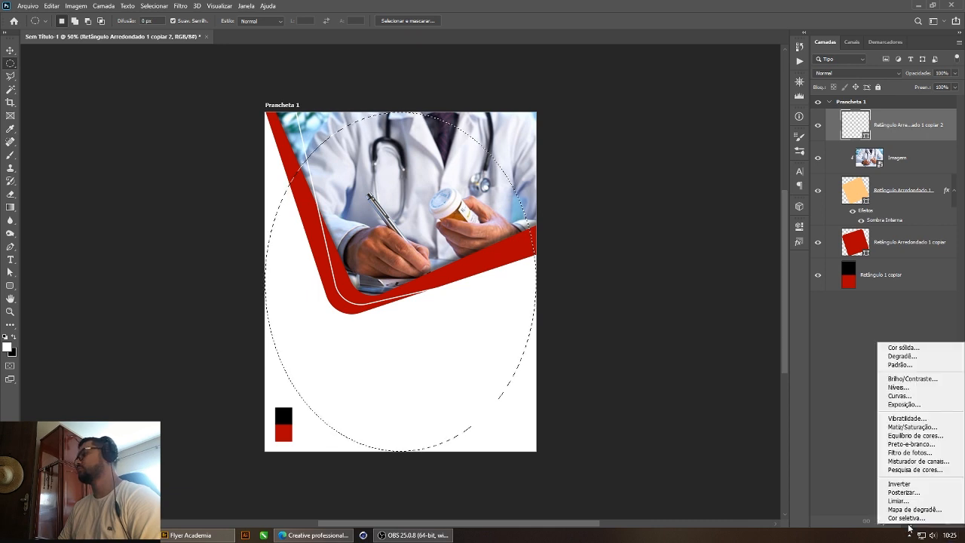
pyautogui.click(899, 395)
pyautogui.moveTo(770, 279); pyautogui.dragTo(777, 294)
pyautogui.click(855, 72)
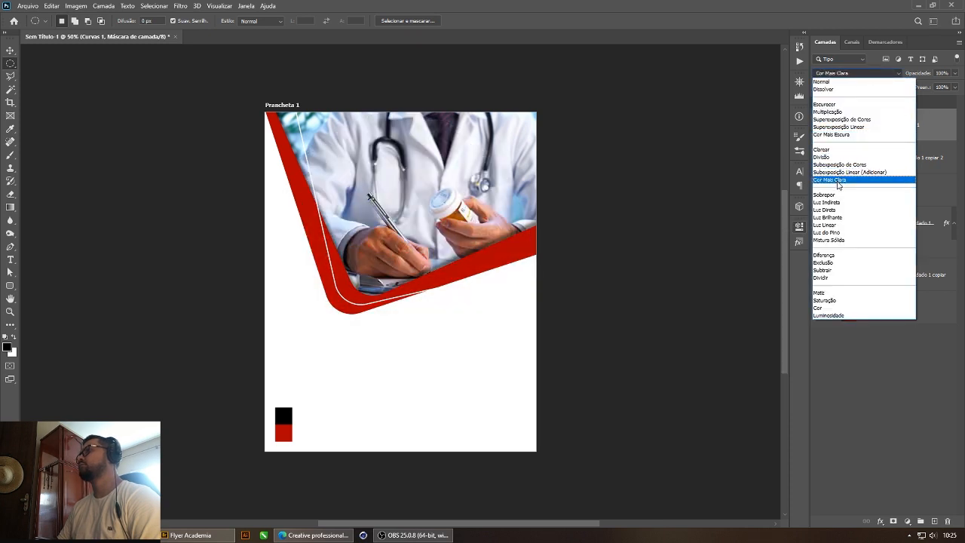
pyautogui.click(827, 112)
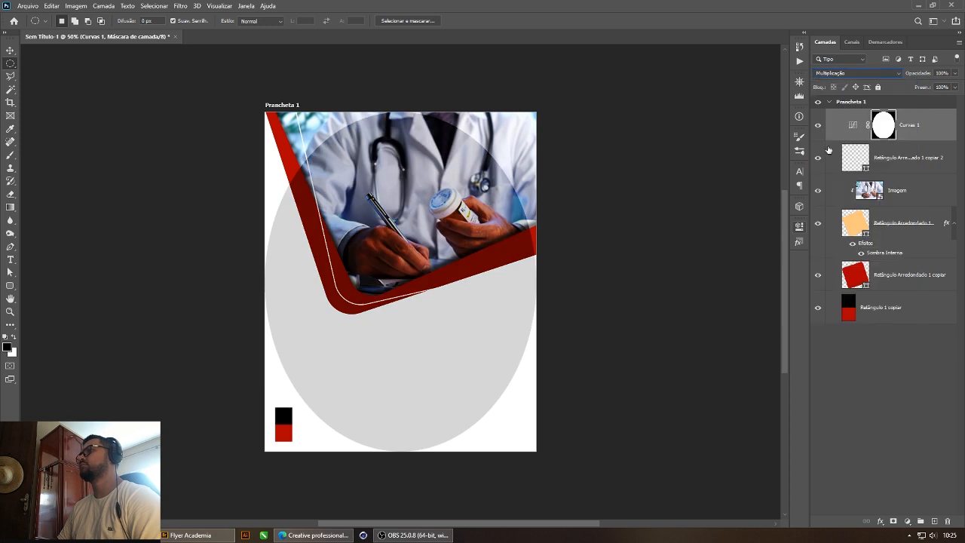
# Step: Invert the Curves layer's mask and feather it by 126.4 px to form a soft vignette
pyautogui.click(800, 227)
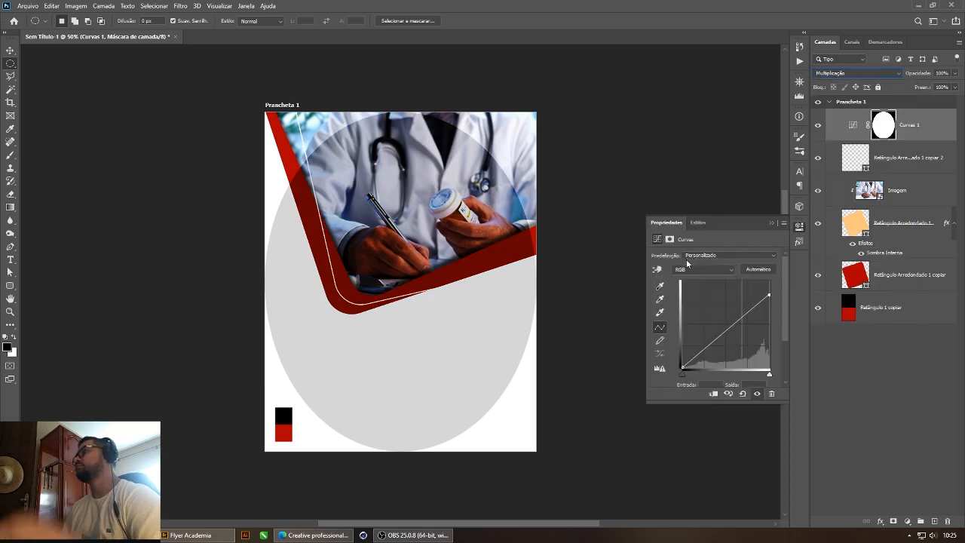
pyautogui.click(670, 240)
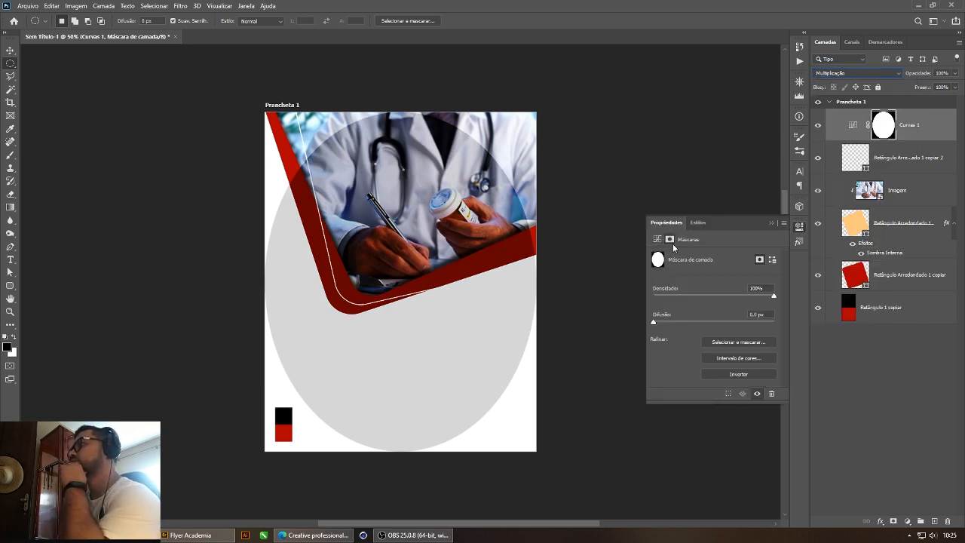
pyautogui.click(740, 374)
pyautogui.moveTo(666, 324); pyautogui.dragTo(693, 324)
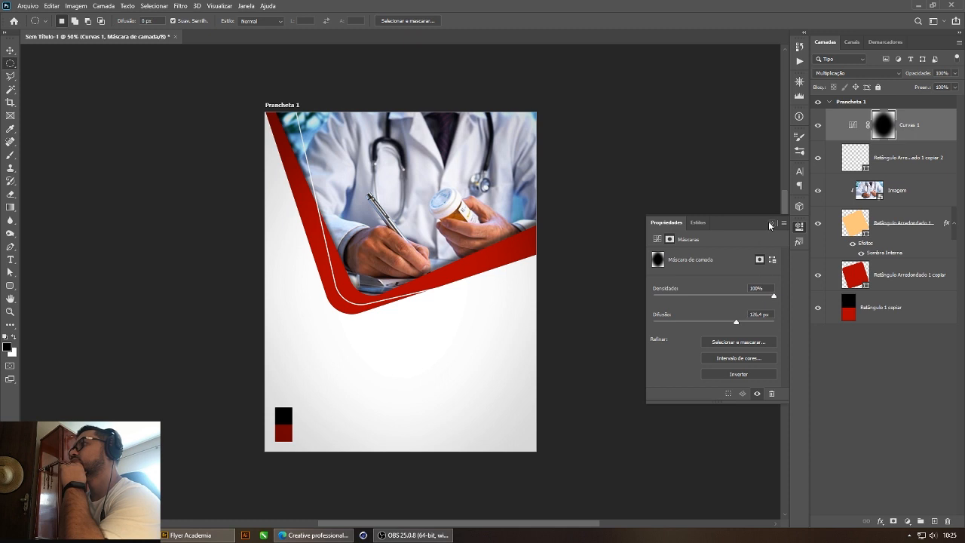
# Step: Add the text "ESTAMOS" on the white area just below the red border's corner
pyautogui.click(10, 258)
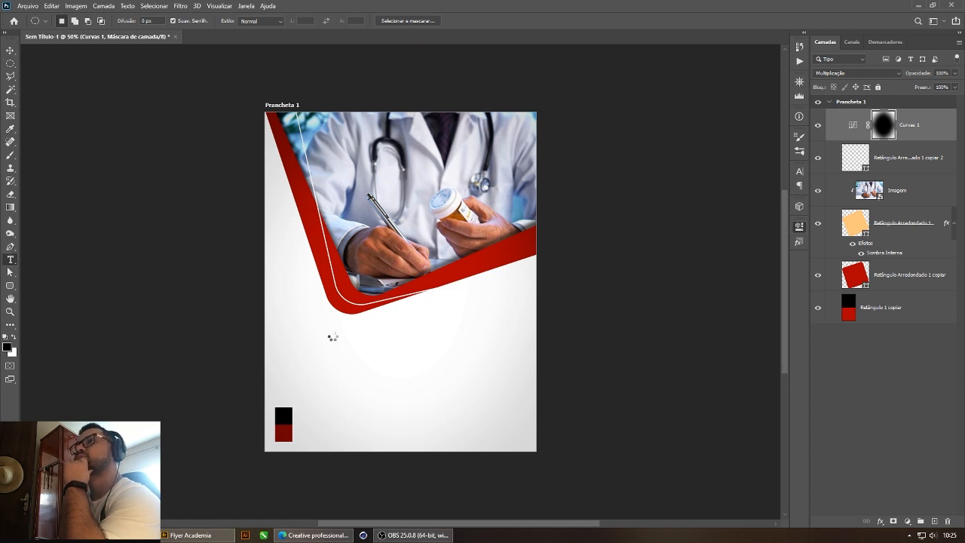
pyautogui.click(318, 332)
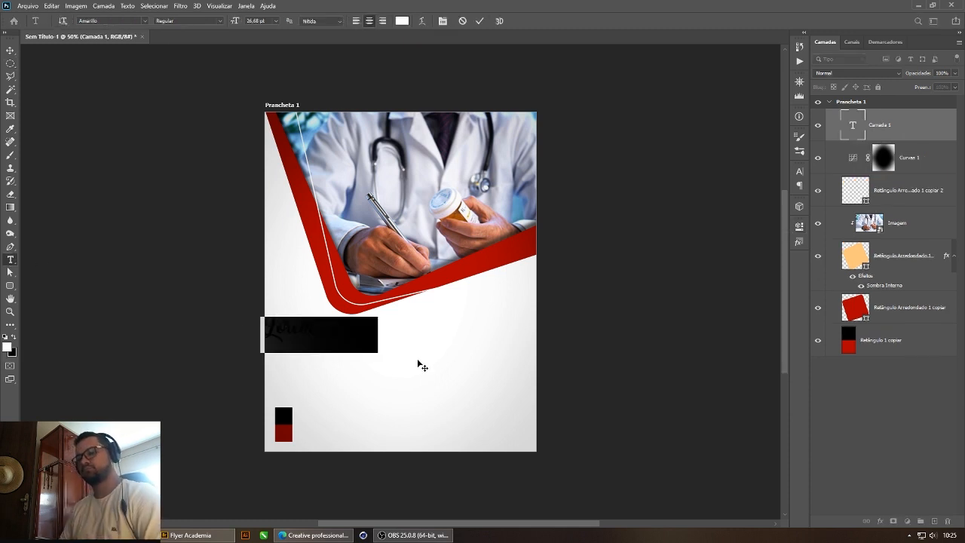
pyautogui.write('CONSULT')
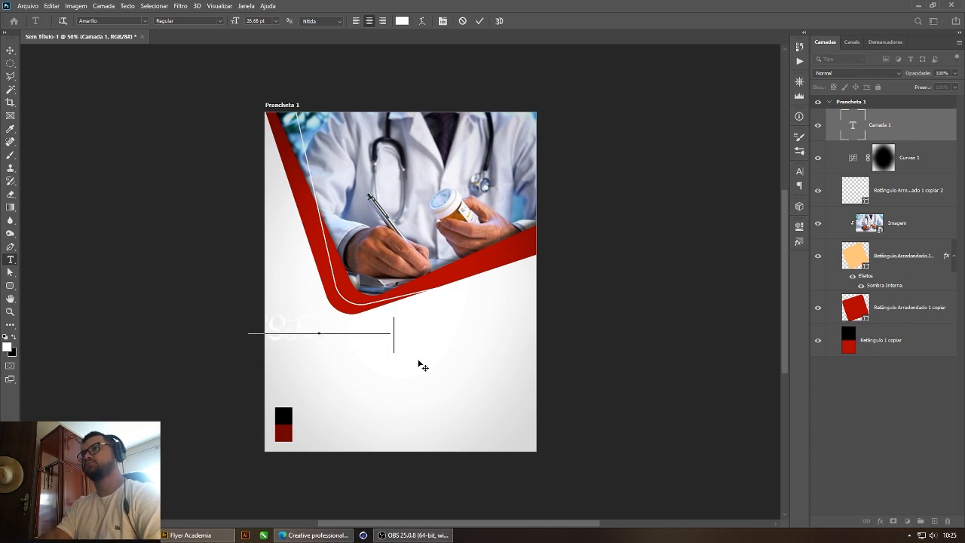
pyautogui.click(11, 52)
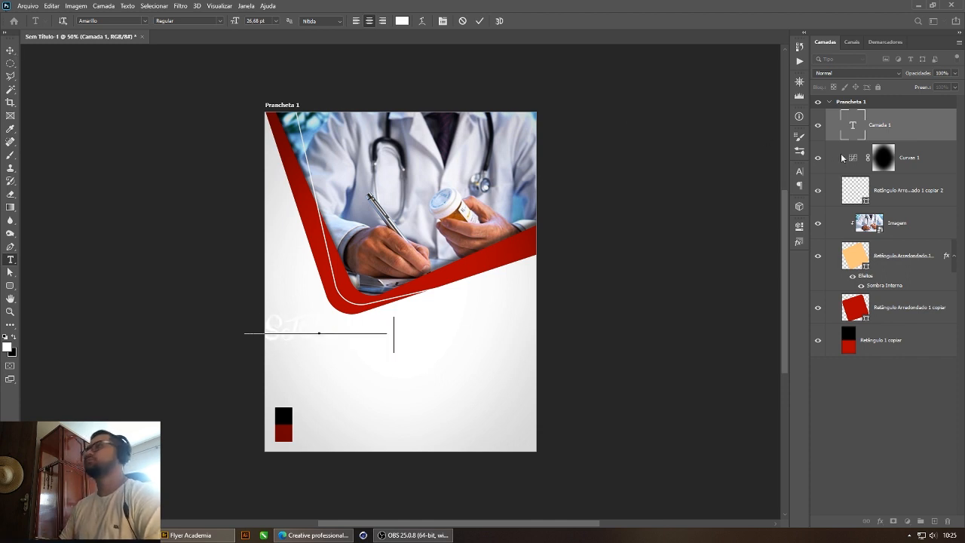
# Step: Colour the ESTAMOS text dark red #6c0000, sampled from the red swatch, and set its font to Zing Rust Demo Base
pyautogui.click(800, 170)
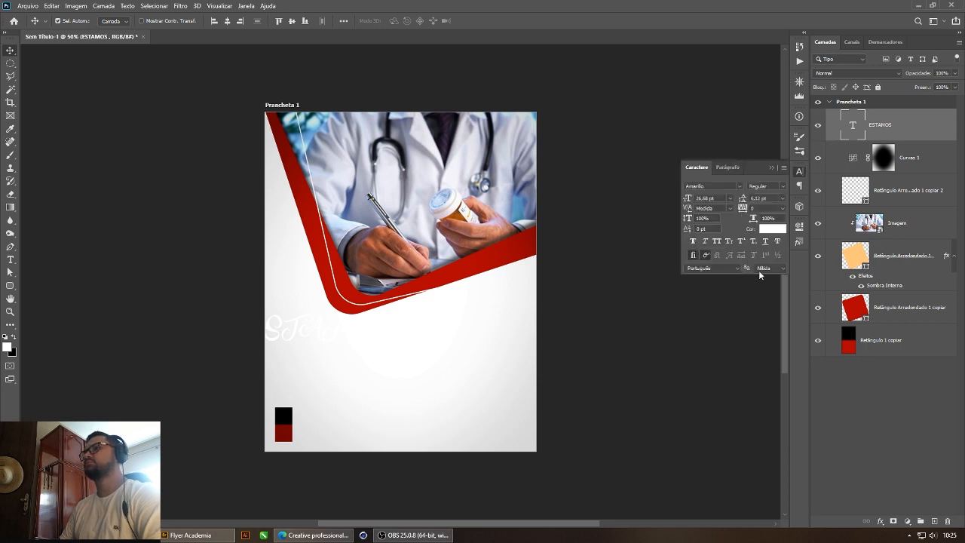
pyautogui.click(772, 231)
pyautogui.click(282, 432)
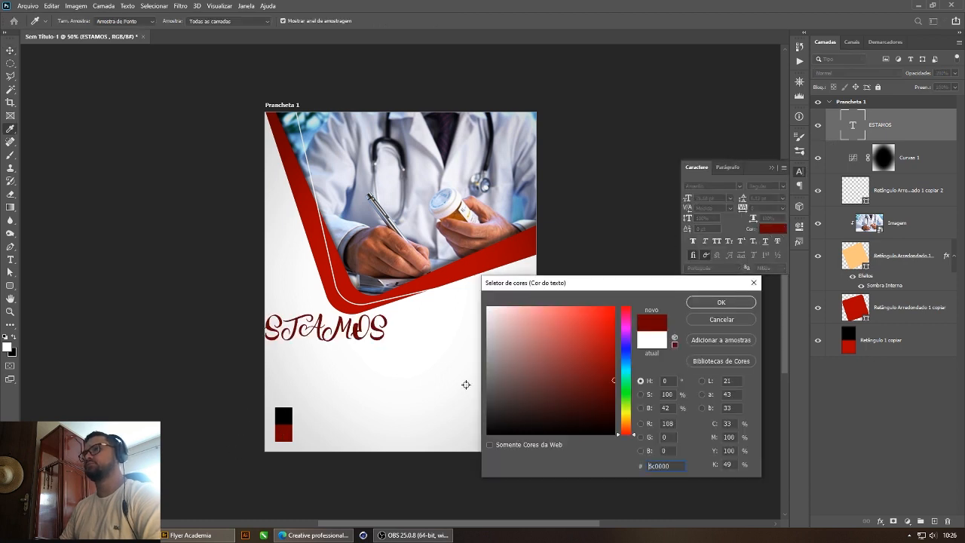
pyautogui.click(702, 302)
pyautogui.click(715, 187)
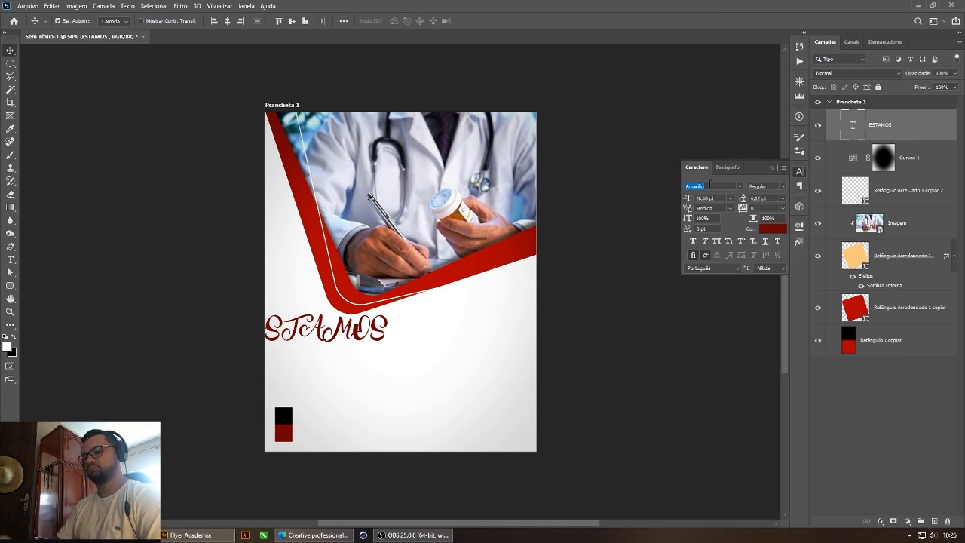
pyautogui.write('zing')
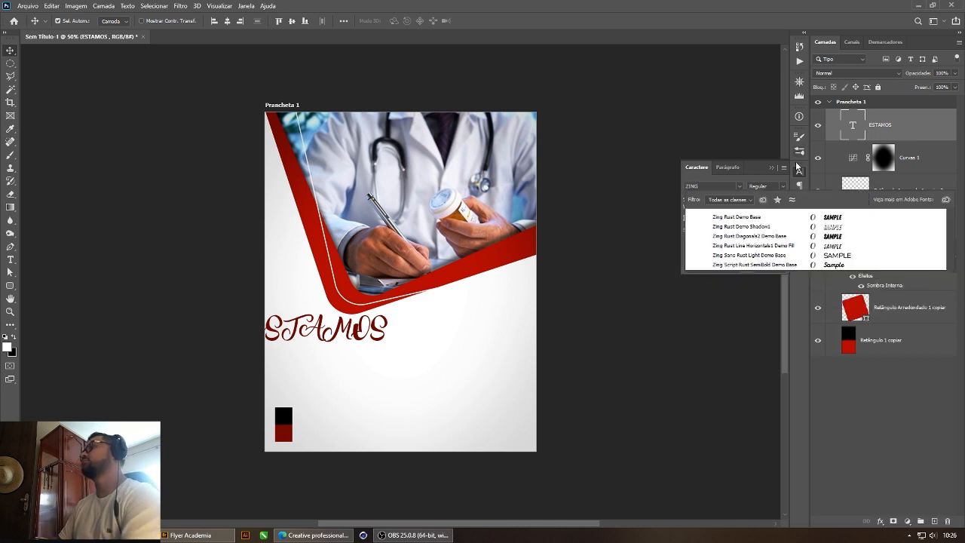
pyautogui.click(760, 216)
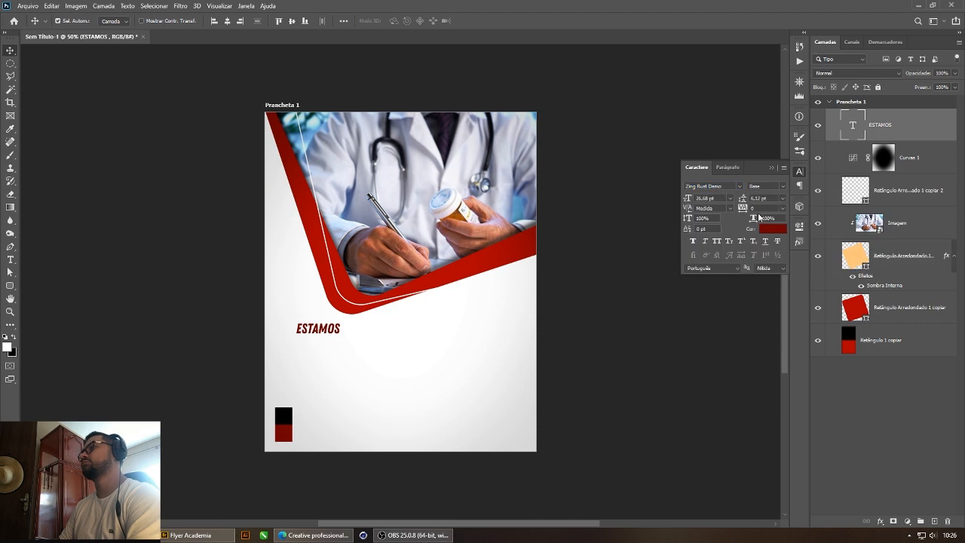
# Step: Extend the headline to "ESTAMOS ATENDENDO COM PRESCRIÇÃO MÉDICA" and move it so the whole line fits on the flyer
pyautogui.click(318, 327)
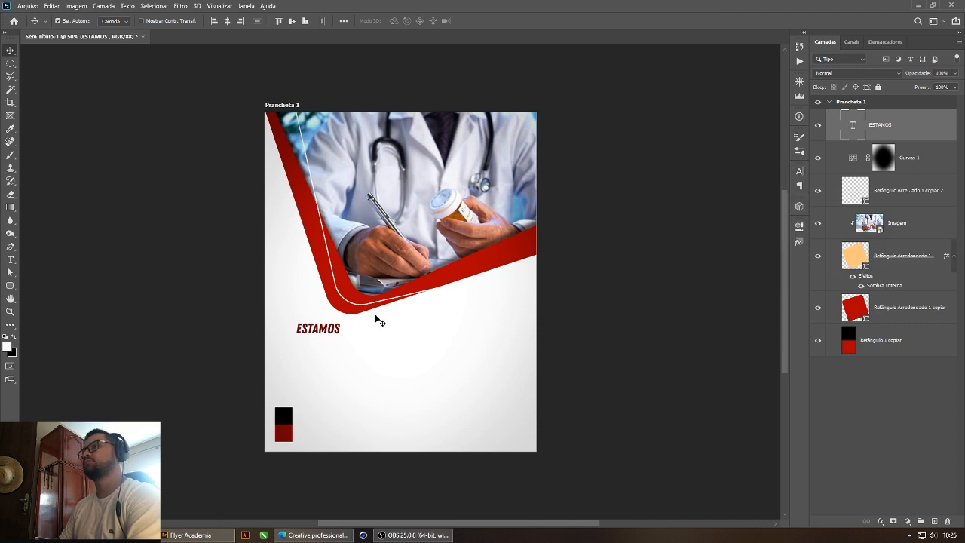
pyautogui.doubleClick(332, 335)
pyautogui.write('ATEN')
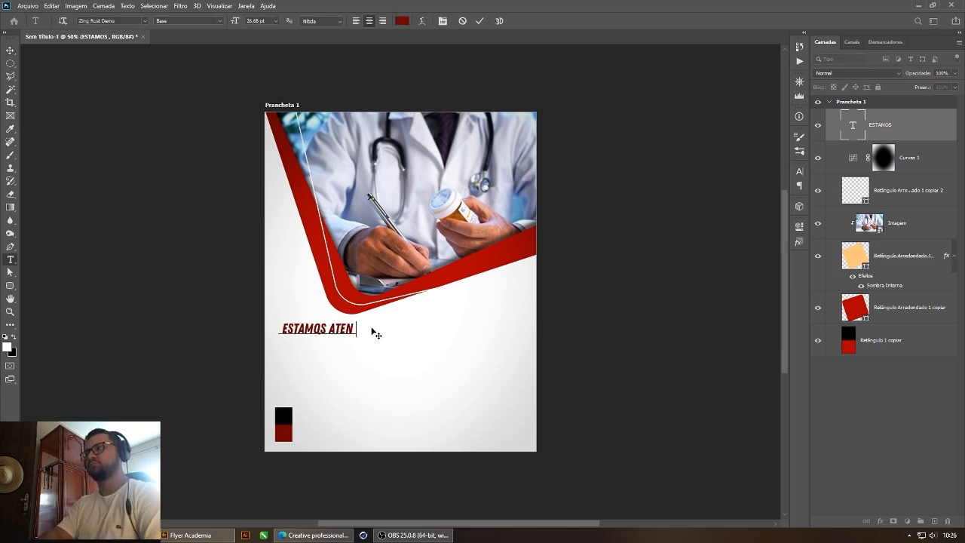
pyautogui.write('DENDO.')
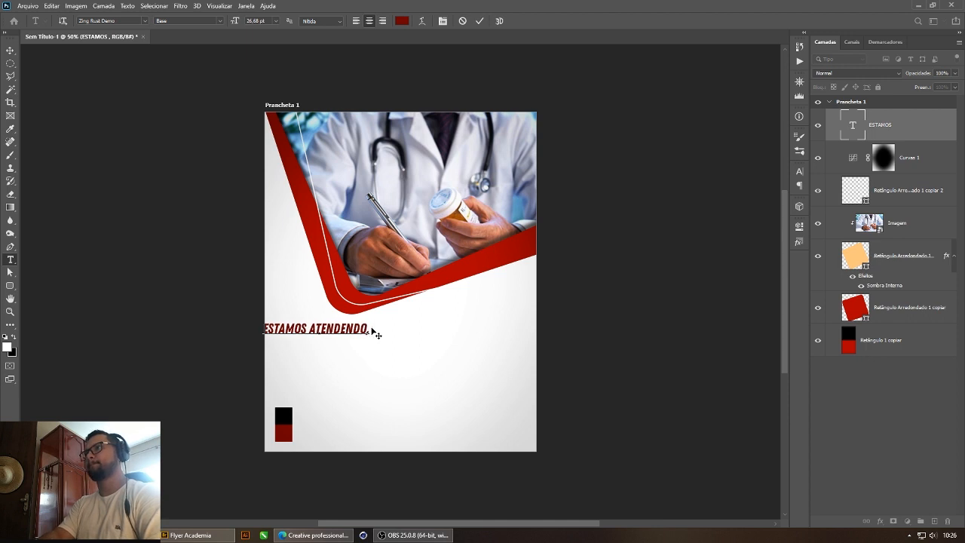
pyautogui.press('BackSpace')
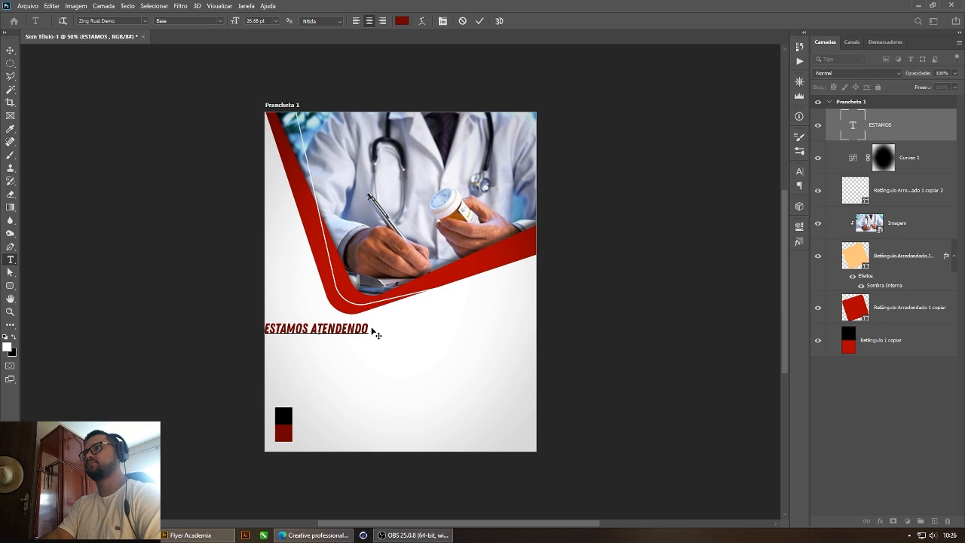
pyautogui.write('C')
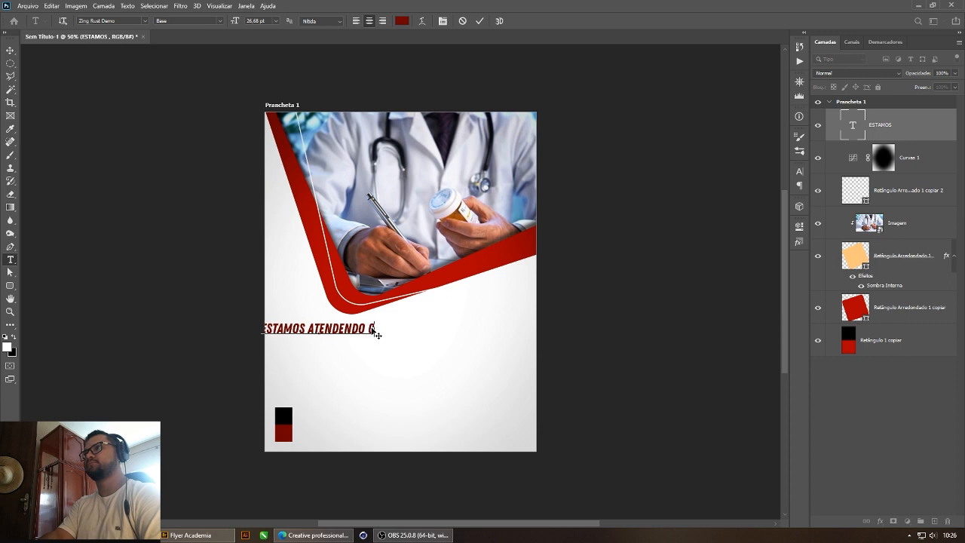
pyautogui.write('OM ')
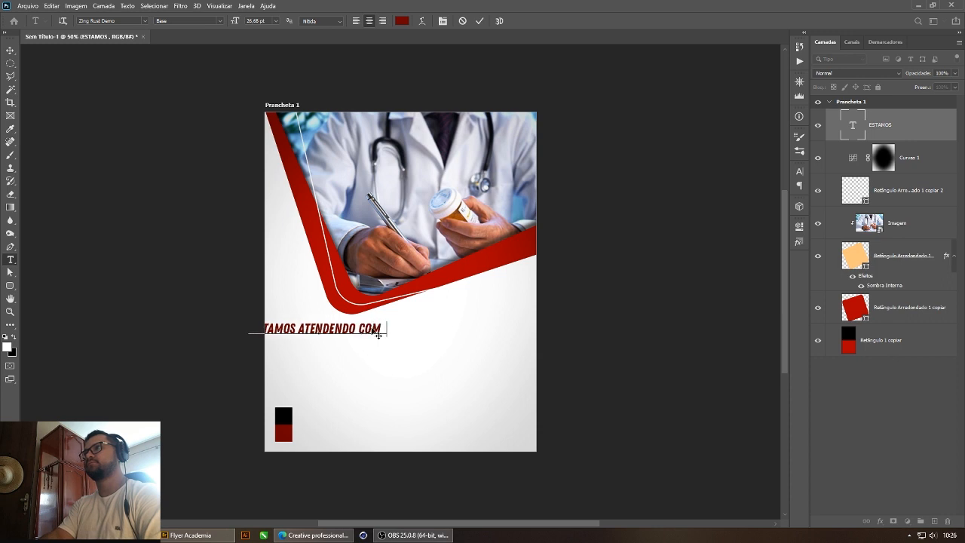
pyautogui.write('PRESCRIÇÃO MÉDICA')
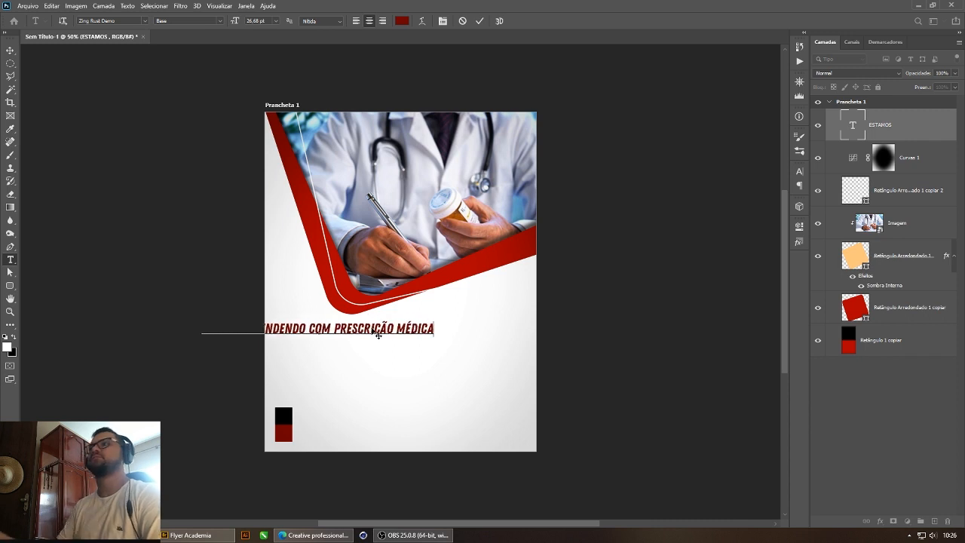
pyautogui.click(10, 50)
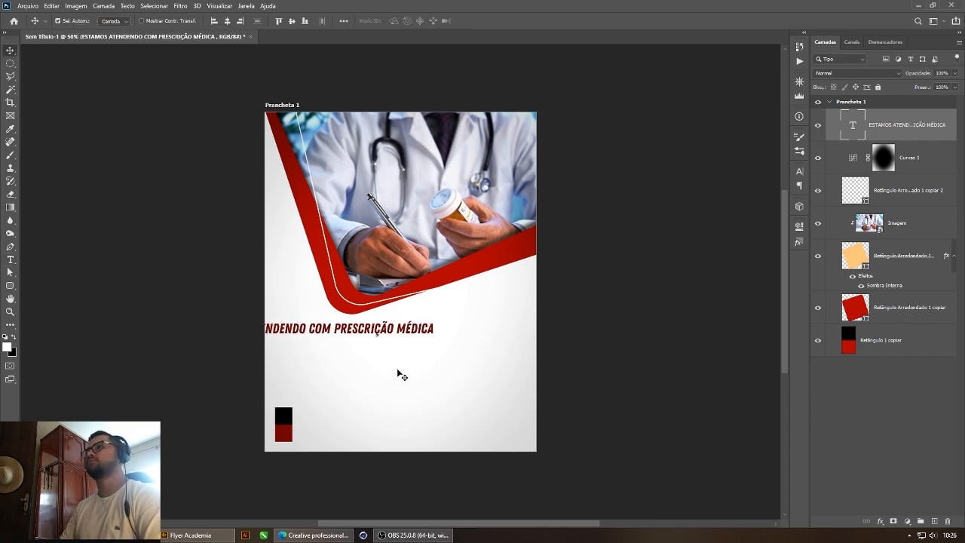
pyautogui.moveTo(379, 330); pyautogui.dragTo(474, 339)
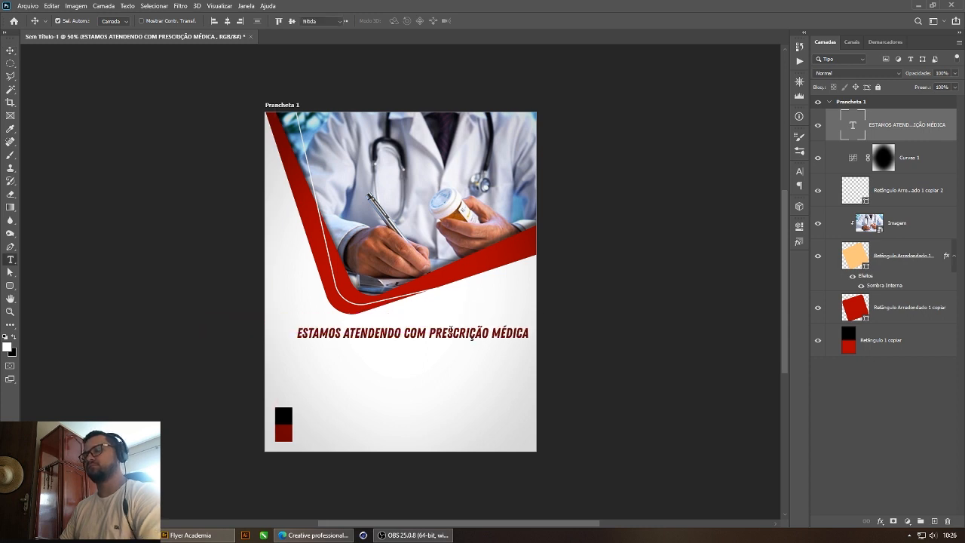
# Step: Insert "ALUNOS" after ATENDENDO in the headline and break the line before "COM PRESCRIÇÃO MÉDICA"
pyautogui.press('t')
pyautogui.click(426, 332)
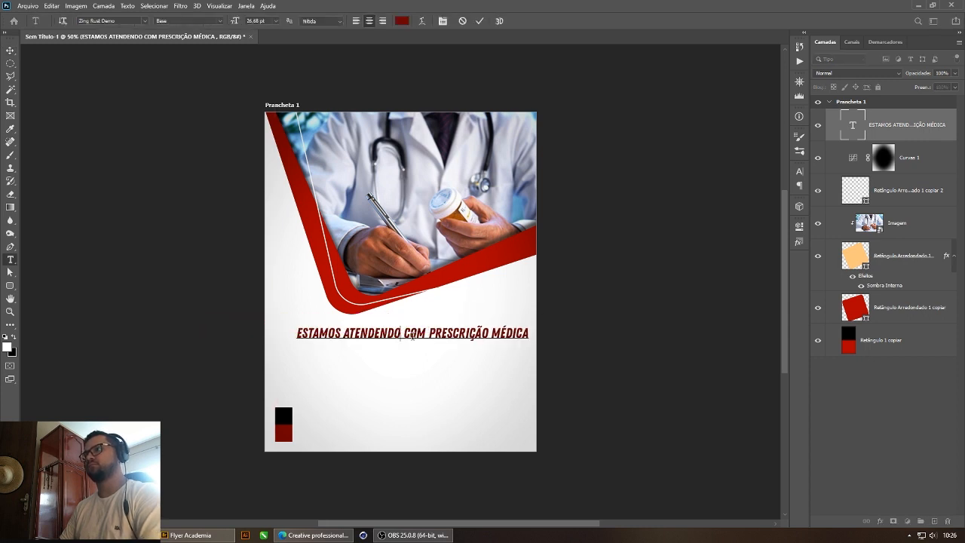
pyautogui.write('ALUNO ')
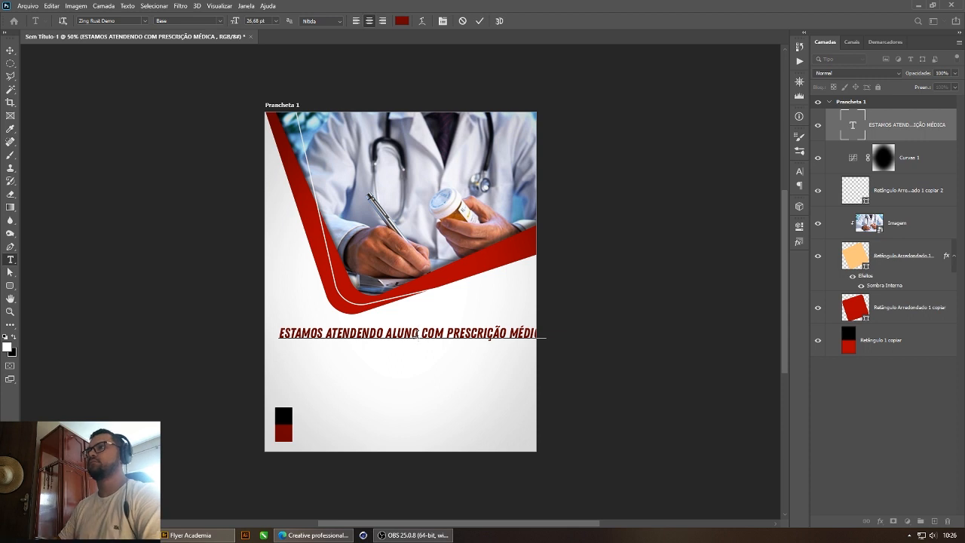
pyautogui.write('S')
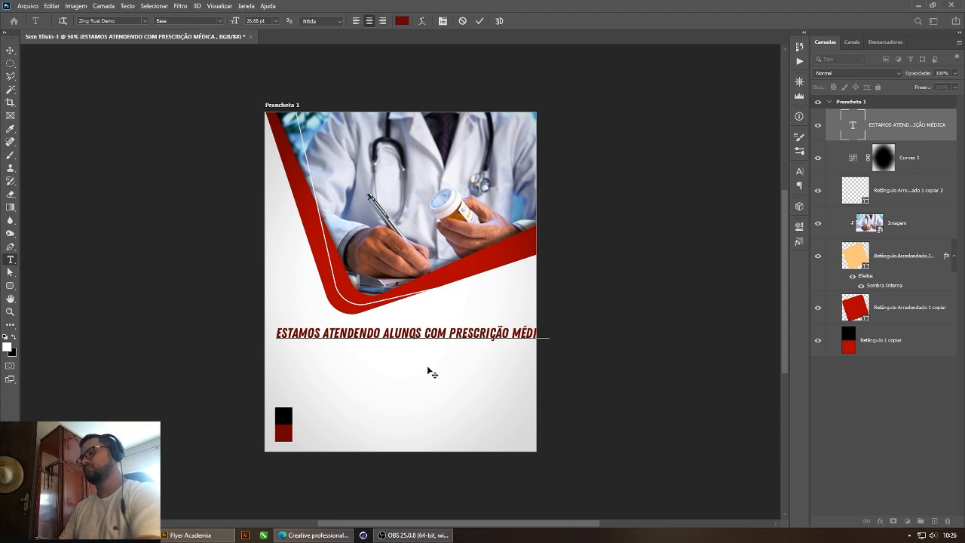
pyautogui.press('Return')
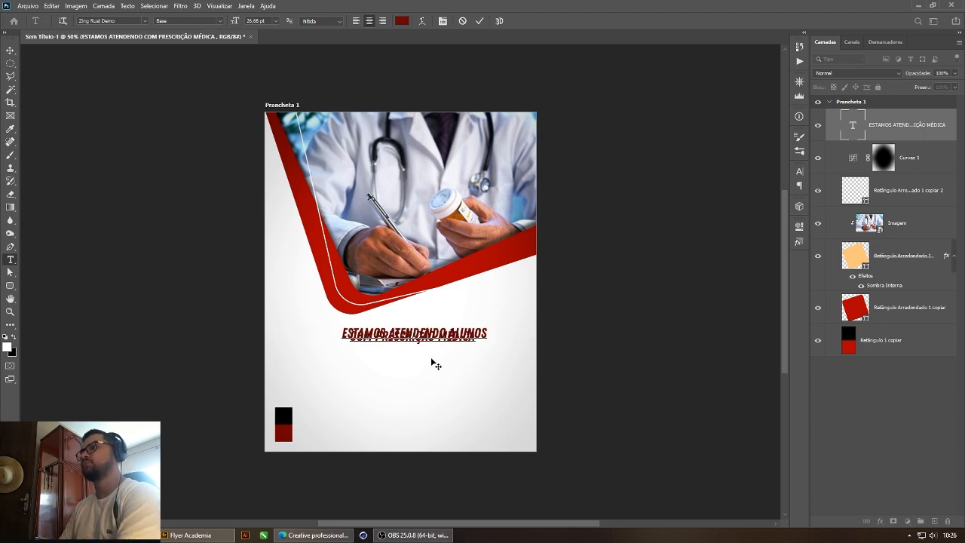
pyautogui.click(10, 49)
# Step: Set the headline's leading to automatic (Auto.) and its font size to 36 pt
pyautogui.click(799, 171)
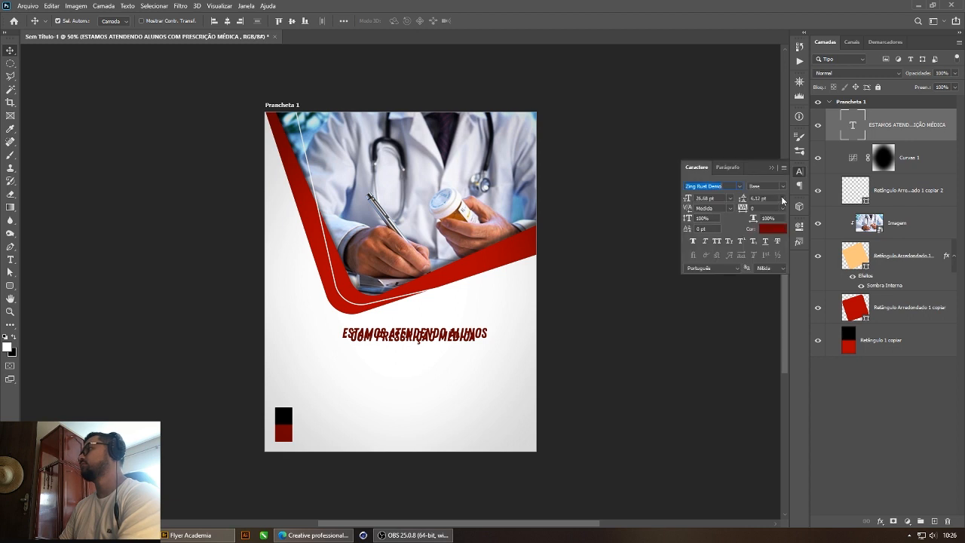
pyautogui.click(781, 198)
pyautogui.click(761, 208)
pyautogui.click(730, 198)
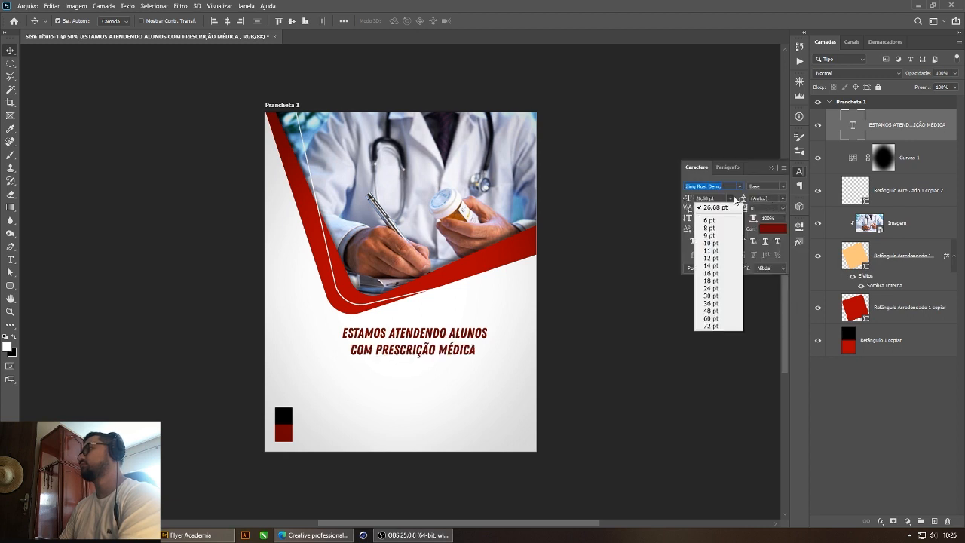
pyautogui.click(712, 301)
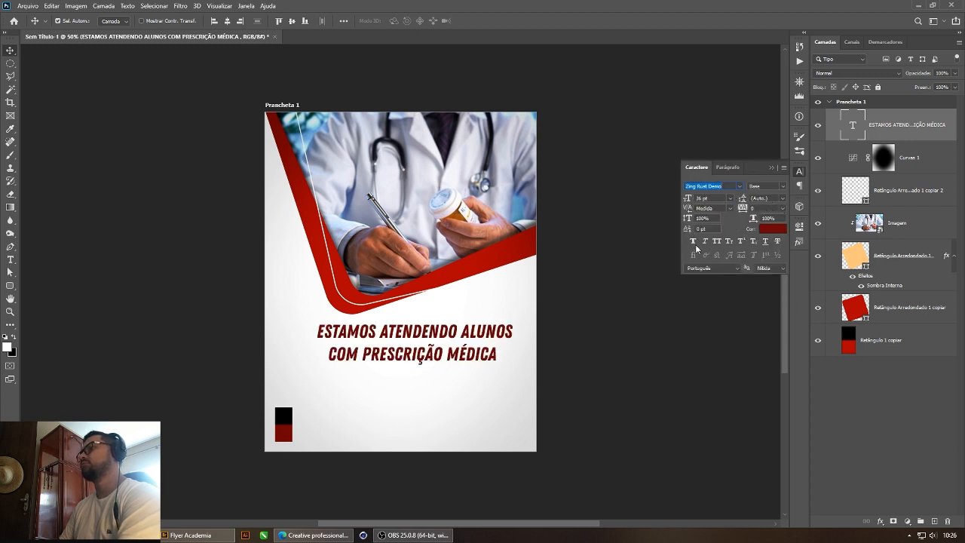
# Step: Enlarge the headline to 43 pt and shift it to fit within the flyer's width
pyautogui.moveTo(684, 198); pyautogui.dragTo(689, 201)
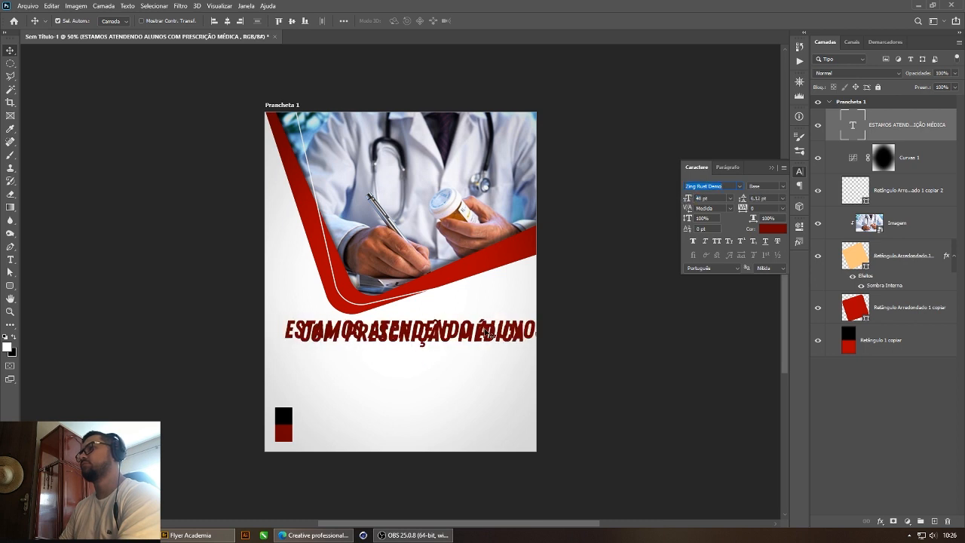
pyautogui.moveTo(490, 334); pyautogui.dragTo(470, 333)
pyautogui.click(799, 171)
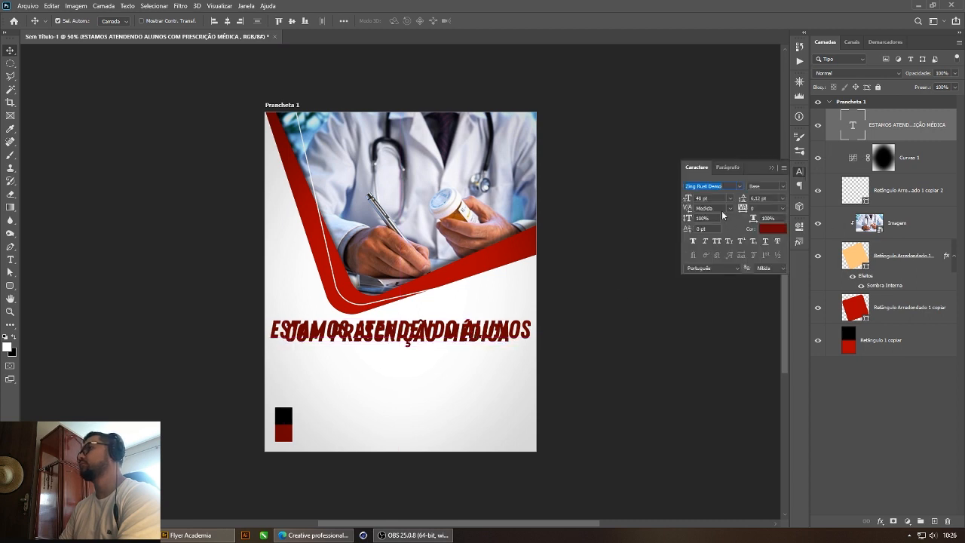
pyautogui.moveTo(690, 200); pyautogui.dragTo(687, 198)
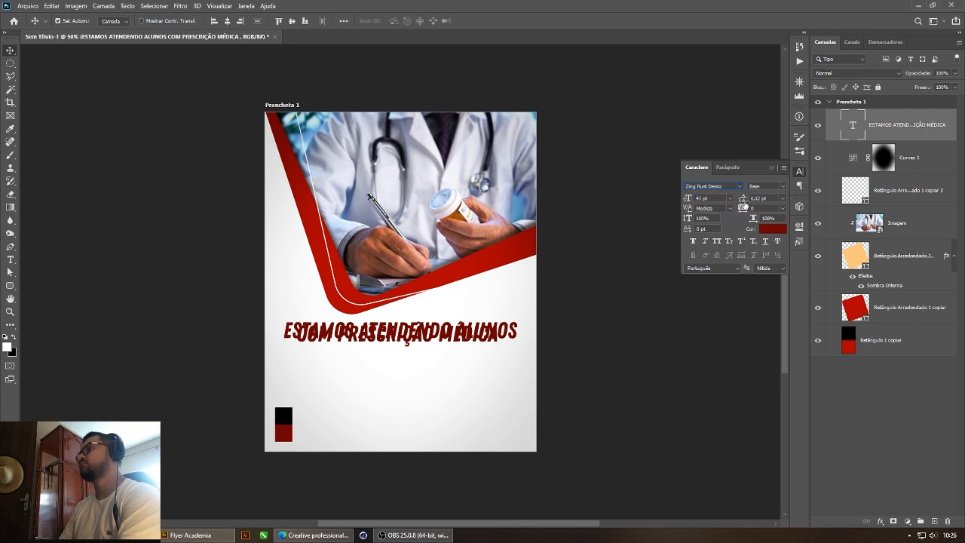
# Step: Tighten the headline's leading to 37,32 pt and move the text up so it overlaps the red border's corner
pyautogui.click(782, 198)
pyautogui.click(765, 204)
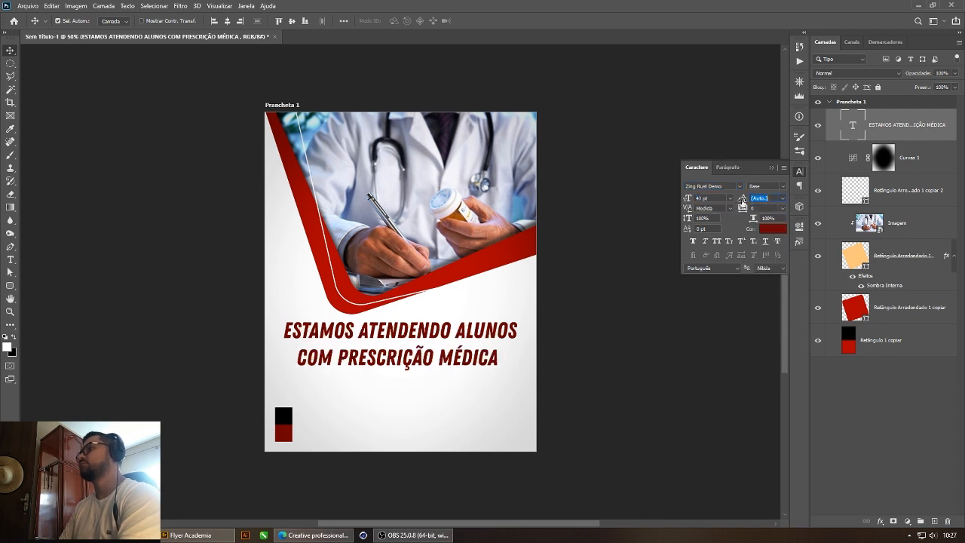
pyautogui.moveTo(740, 199); pyautogui.dragTo(738, 202)
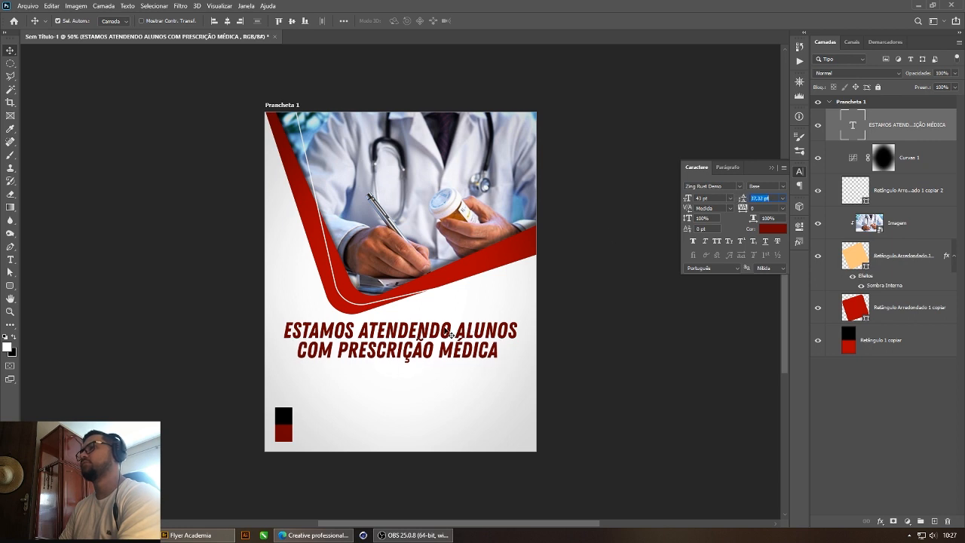
pyautogui.moveTo(424, 333); pyautogui.dragTo(424, 308)
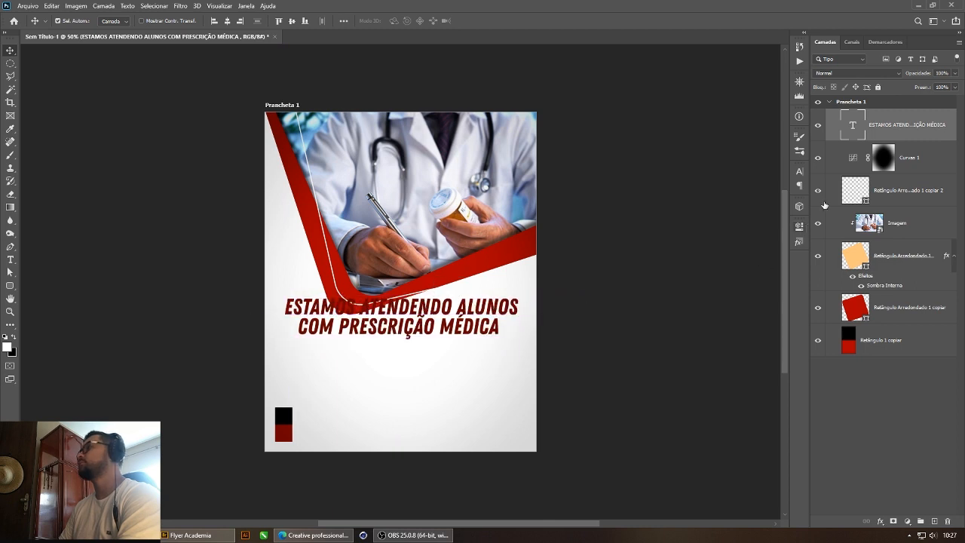
# Step: Recolour the headline black #000000, sampled from the black swatch
pyautogui.click(797, 172)
pyautogui.click(771, 228)
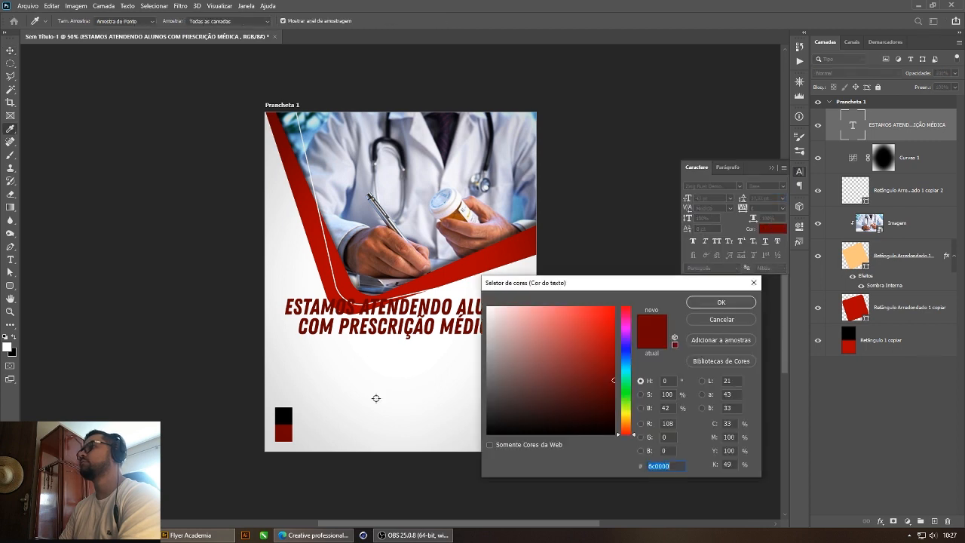
pyautogui.click(291, 412)
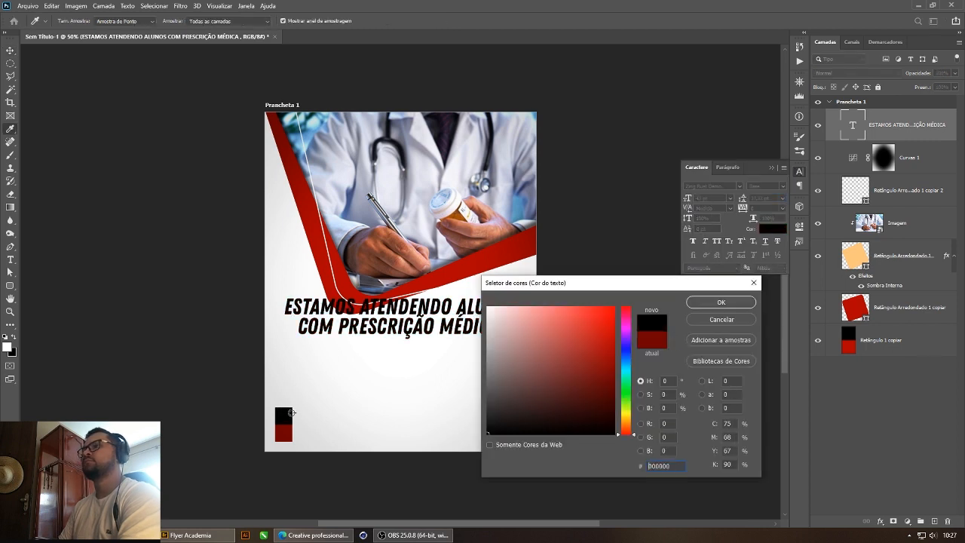
pyautogui.click(694, 303)
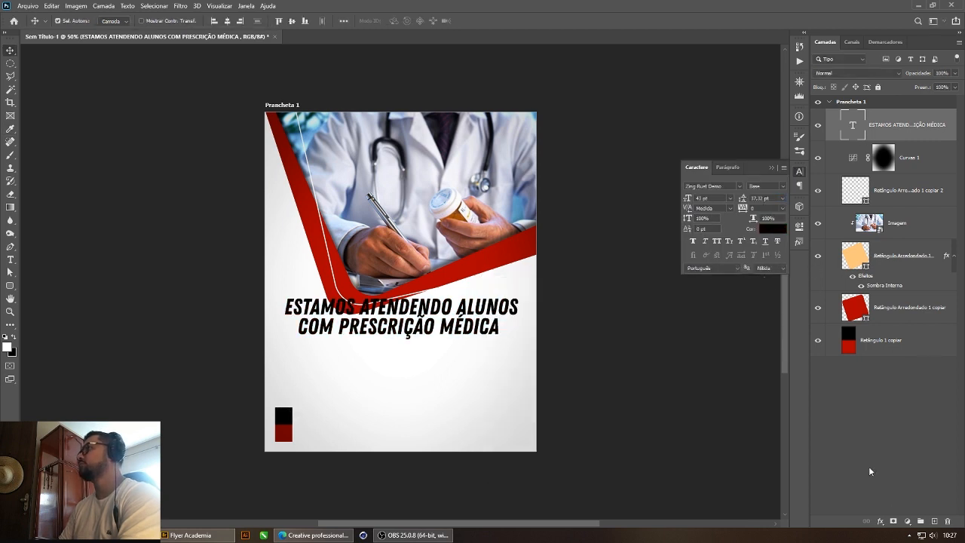
# Step: Add a white 8 px stroke (Traçado) to the headline, positioned outside (Externa)
pyautogui.click(881, 521)
pyautogui.click(903, 448)
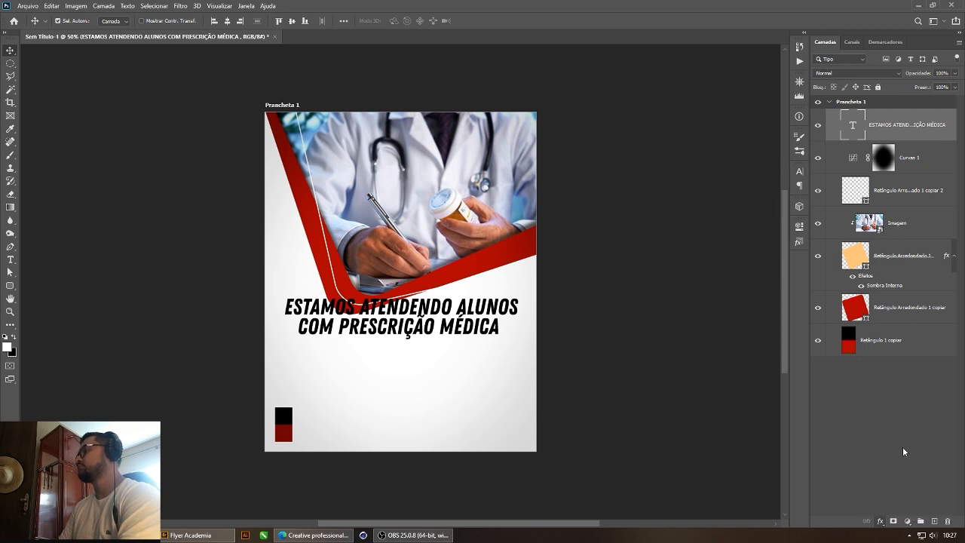
pyautogui.click(753, 195)
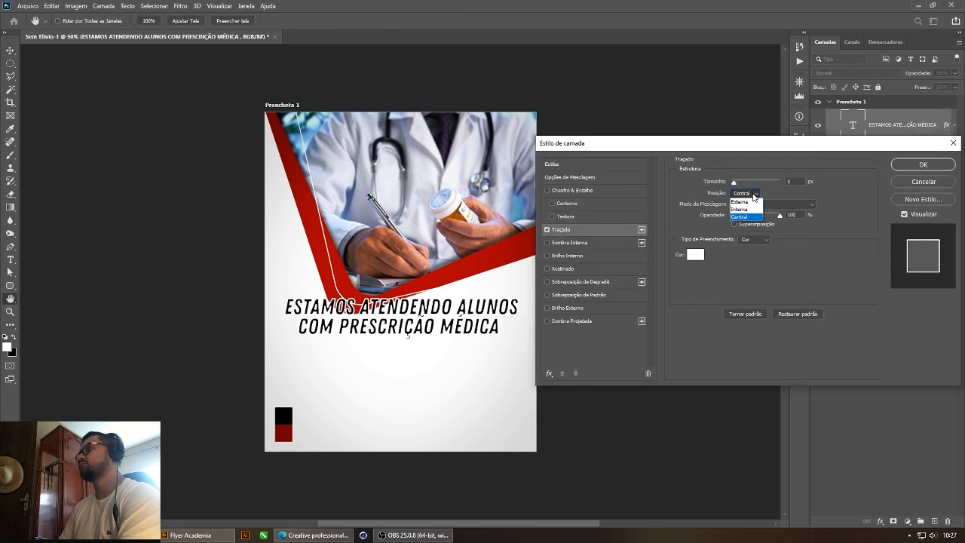
pyautogui.click(740, 202)
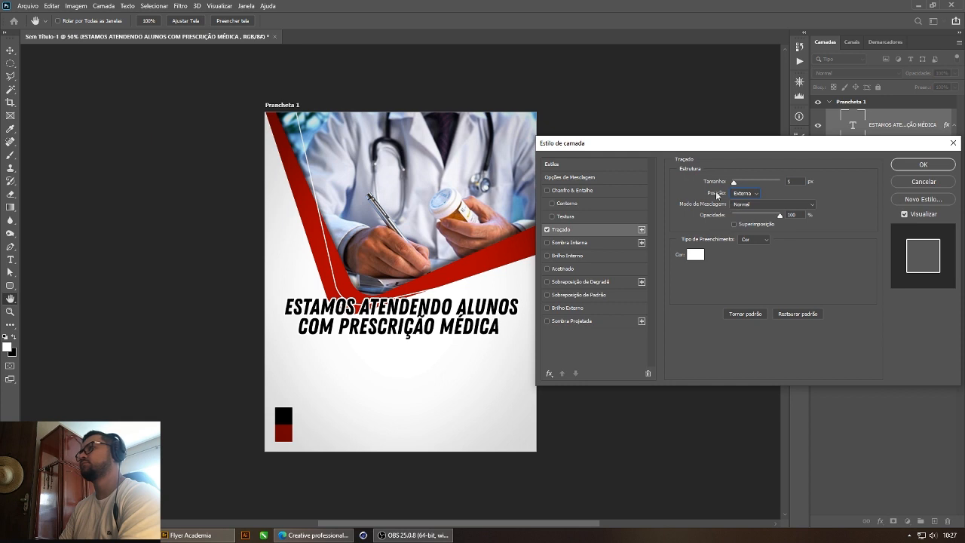
pyautogui.moveTo(730, 183); pyautogui.dragTo(737, 182)
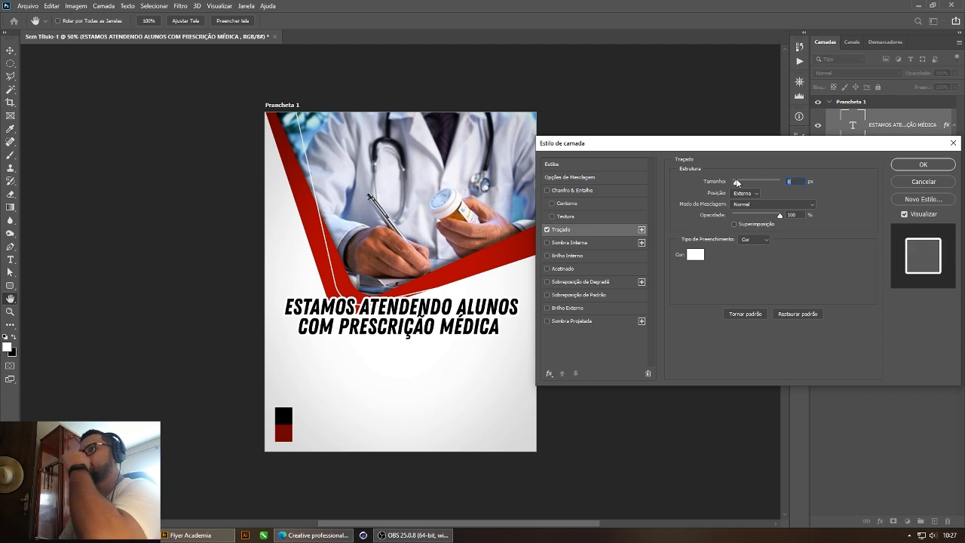
pyautogui.click(922, 165)
# Step: Add a drop shadow (Sombra Projetada) to the red rounded rectangle with 30% opacity, 6 px distance and 27 px size
pyautogui.click(520, 243)
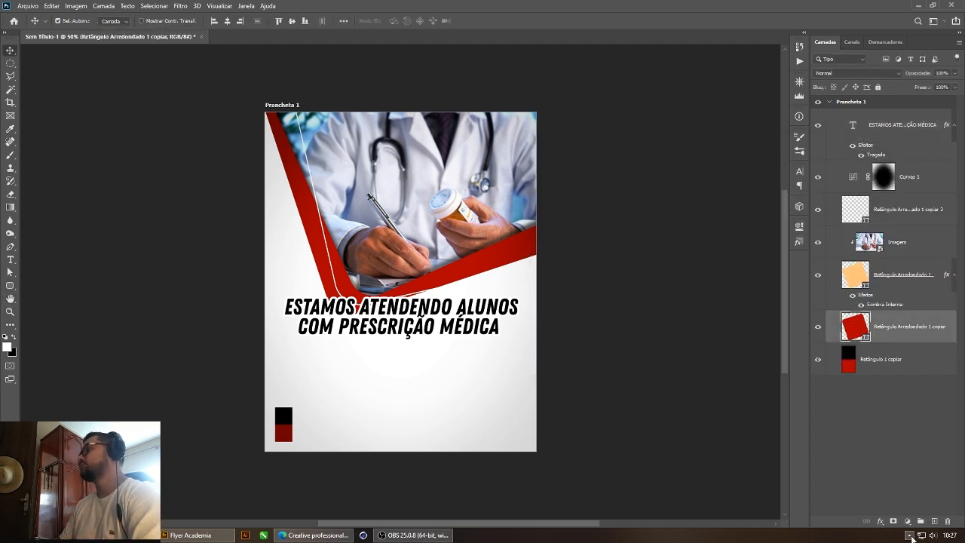
pyautogui.click(884, 523)
pyautogui.click(893, 518)
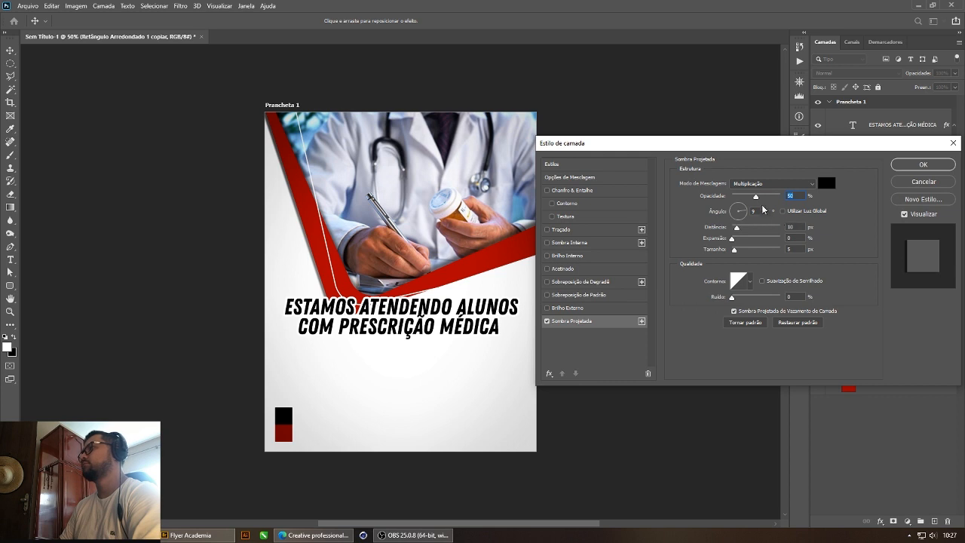
pyautogui.moveTo(756, 197); pyautogui.dragTo(750, 197)
pyautogui.moveTo(734, 250); pyautogui.dragTo(735, 230)
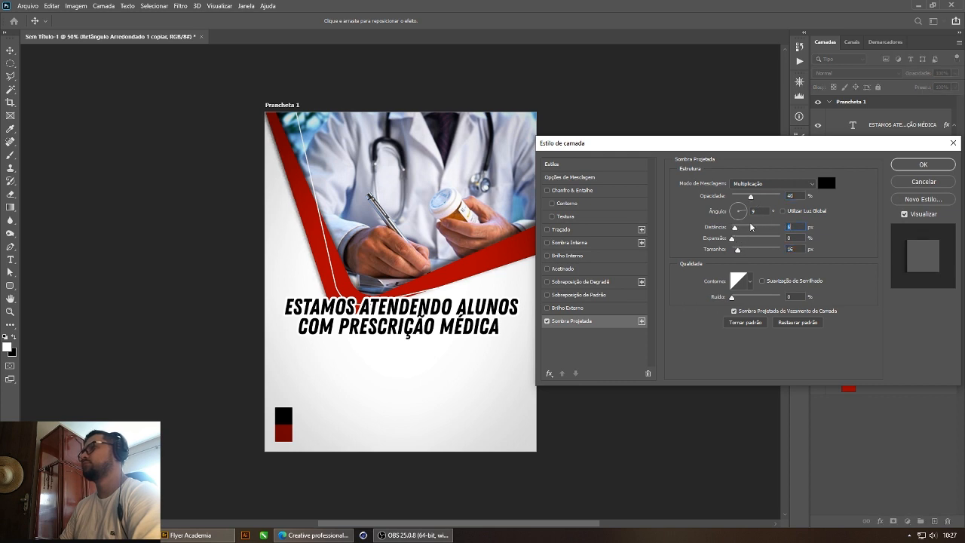
pyautogui.moveTo(751, 199); pyautogui.dragTo(748, 198)
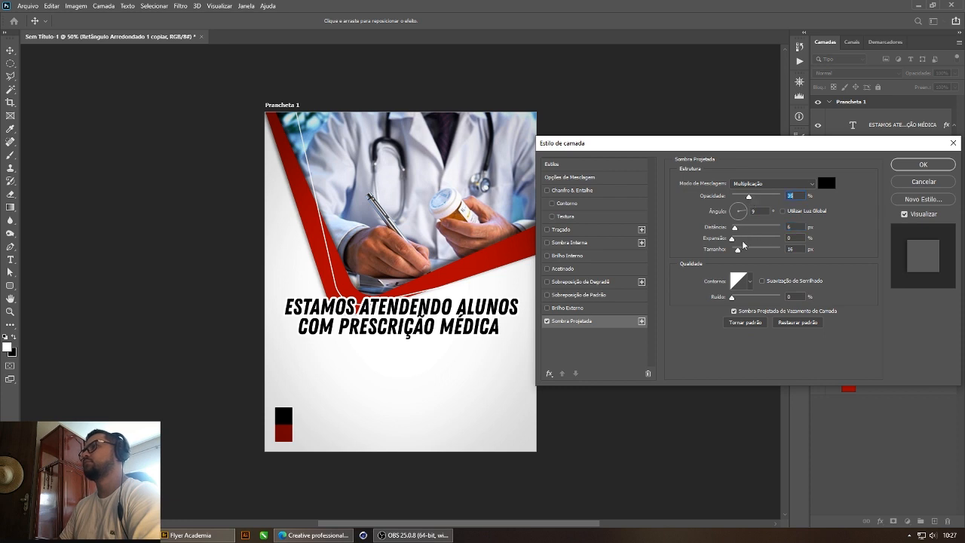
pyautogui.moveTo(737, 249); pyautogui.dragTo(741, 253)
pyautogui.moveTo(749, 198); pyautogui.dragTo(746, 199)
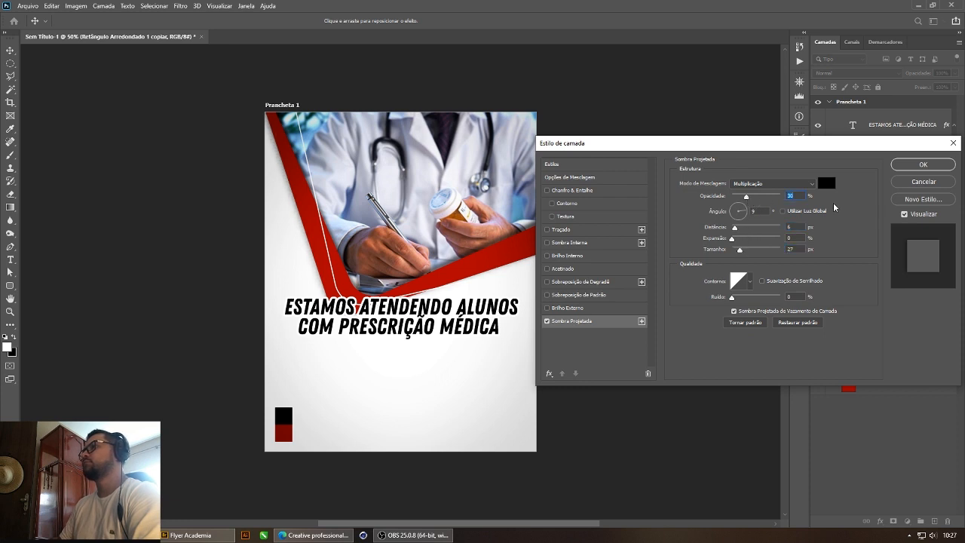
pyautogui.press('Return')
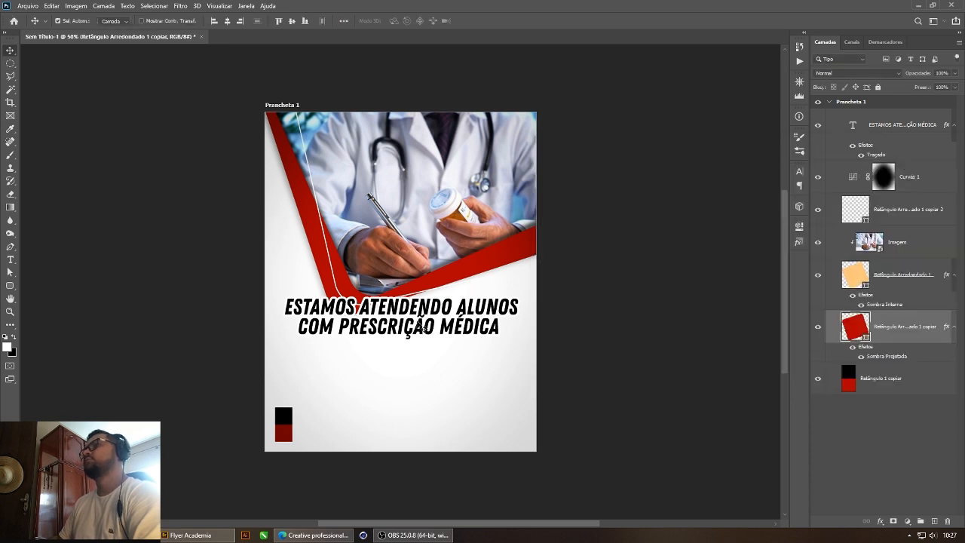
# Step: Duplicate the headline below itself and replace the copy's text with CONSULTE SEU PERSONAL
pyautogui.moveTo(413, 334); pyautogui.dragTo(410, 388)
pyautogui.doubleClick(408, 380)
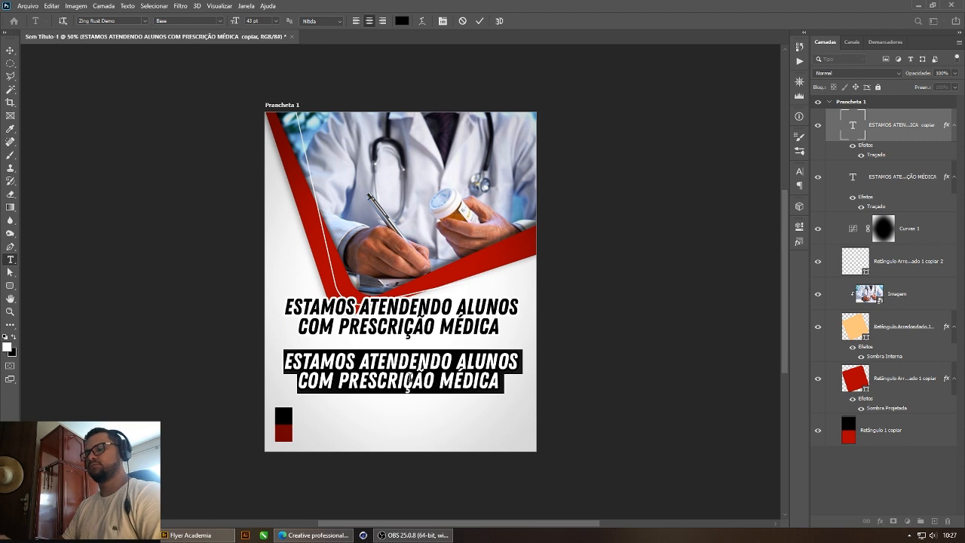
pyautogui.write('CONSULTE SEU PERSONAL')
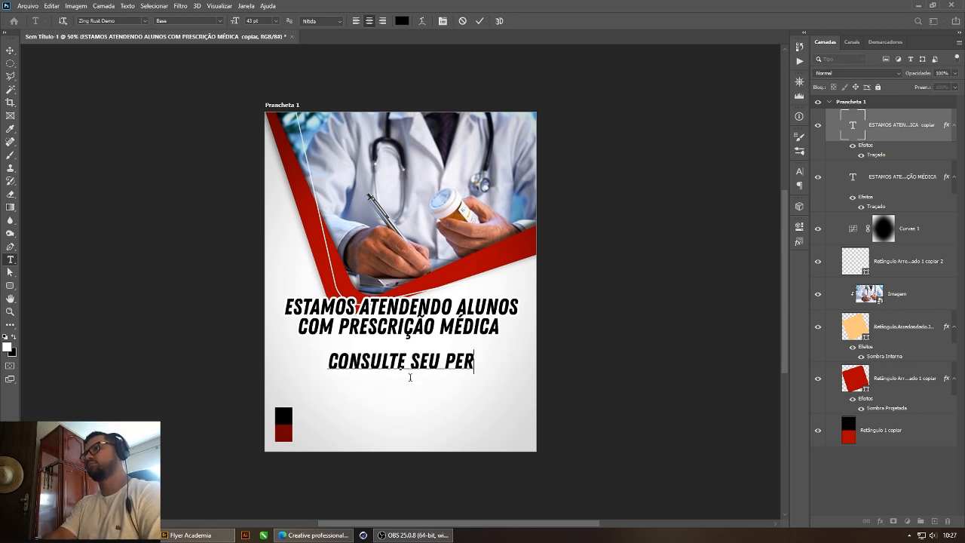
pyautogui.click(10, 50)
# Step: Set the CONSULTE SEU PERSONAL text to 18 pt with a tracking of 200
pyautogui.click(799, 173)
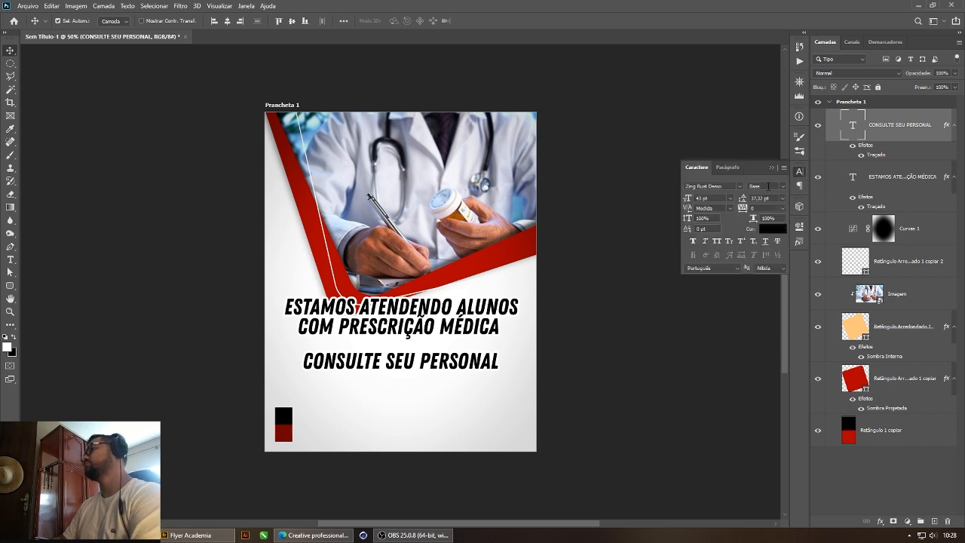
pyautogui.click(735, 199)
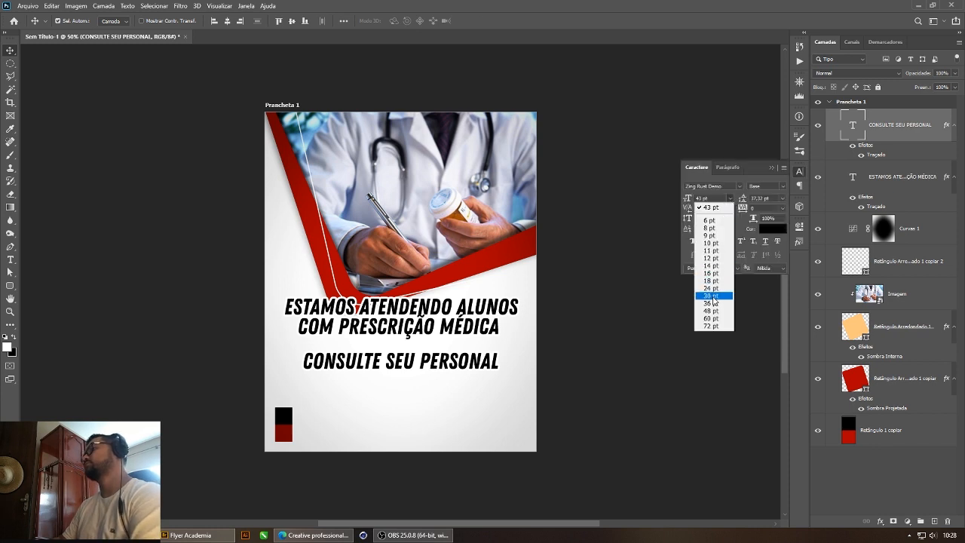
pyautogui.click(716, 298)
pyautogui.click(785, 209)
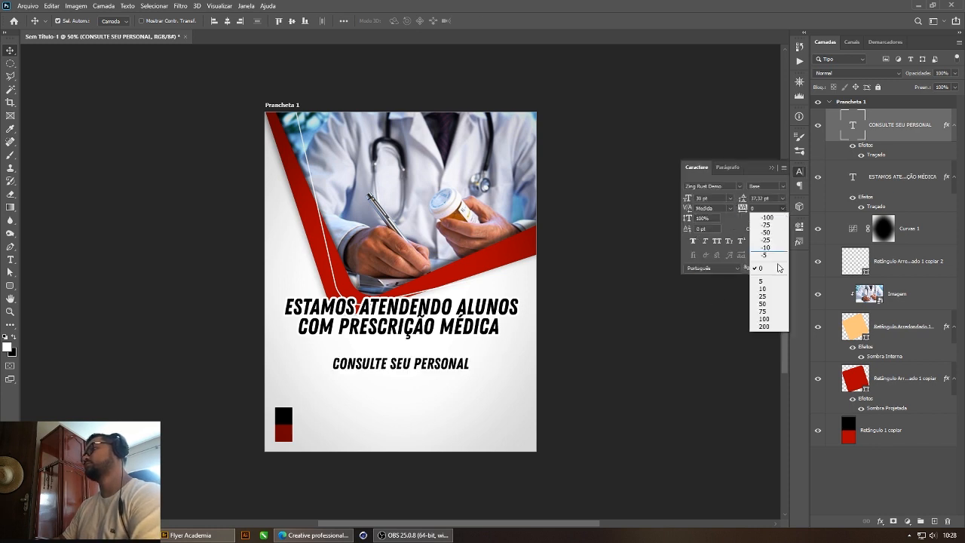
pyautogui.click(779, 332)
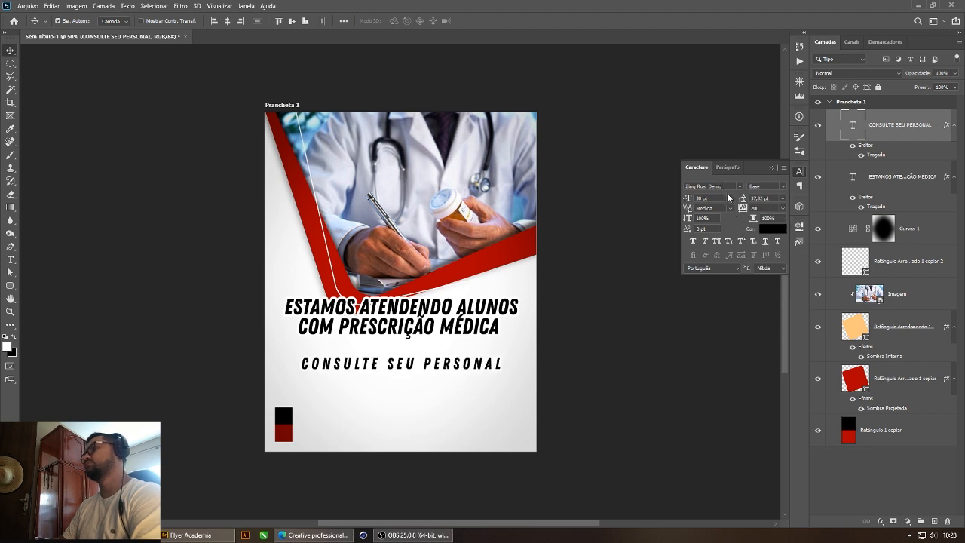
pyautogui.click(729, 198)
pyautogui.click(717, 275)
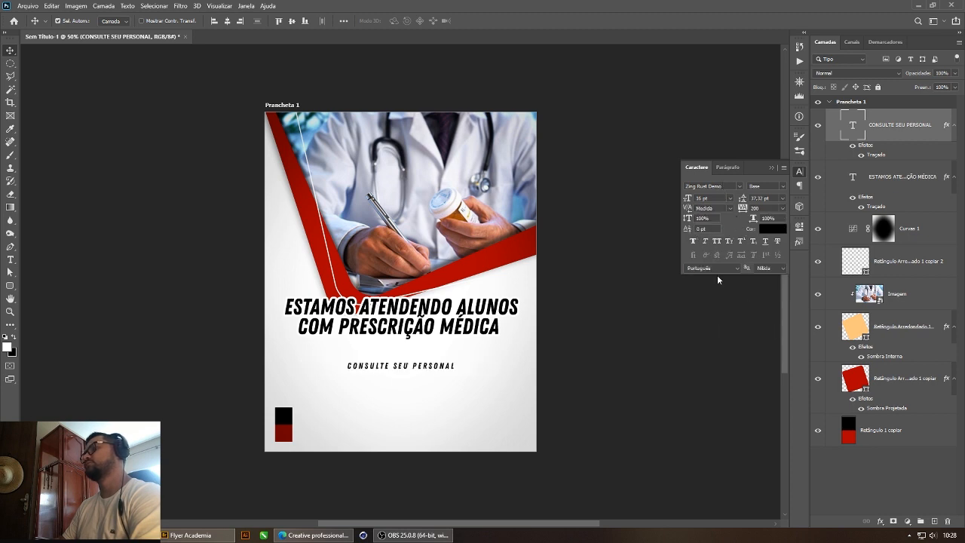
pyautogui.click(729, 198)
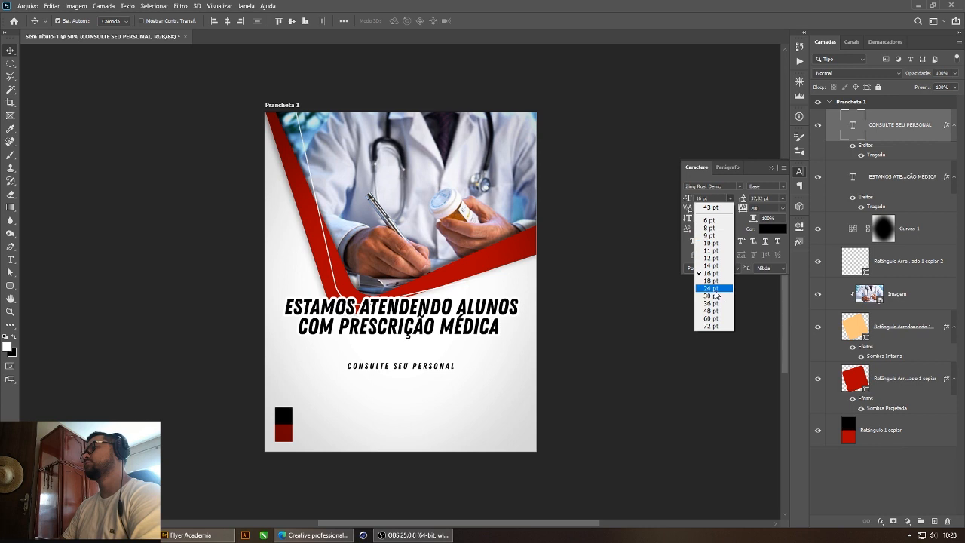
pyautogui.click(713, 288)
pyautogui.click(730, 199)
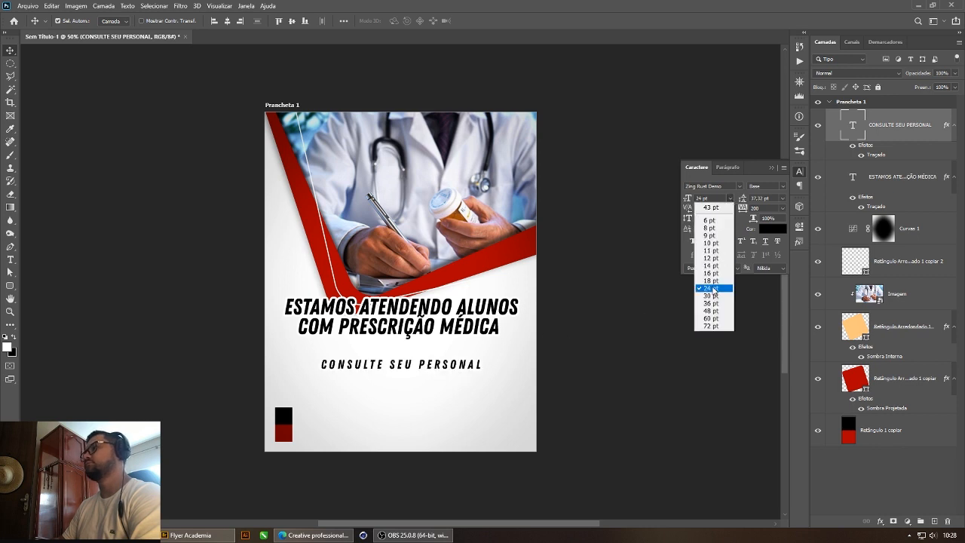
pyautogui.click(713, 282)
# Step: Recolour the CONSULTE SEU PERSONAL text red #ad0000, sampled from the red border, and move it slightly up toward the headline
pyautogui.click(777, 229)
pyautogui.click(285, 430)
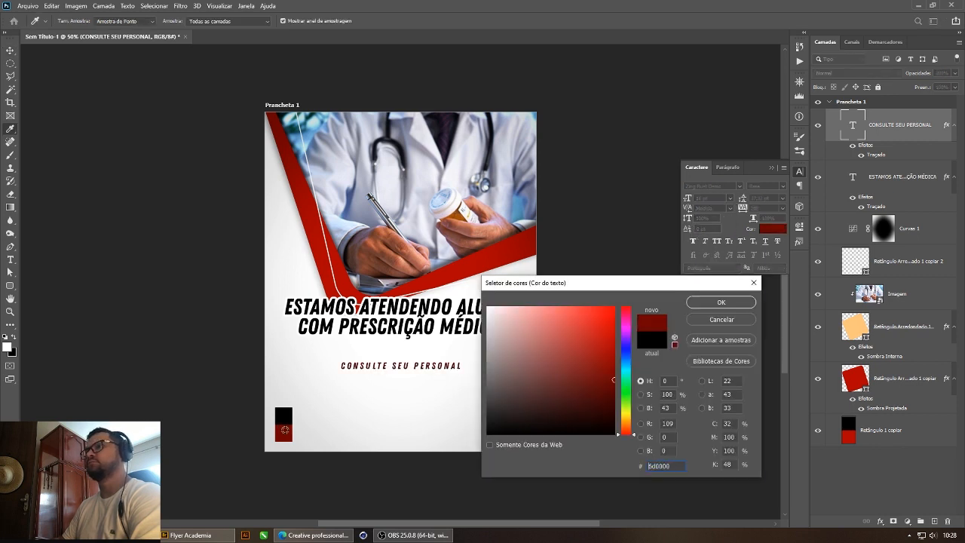
pyautogui.click(463, 273)
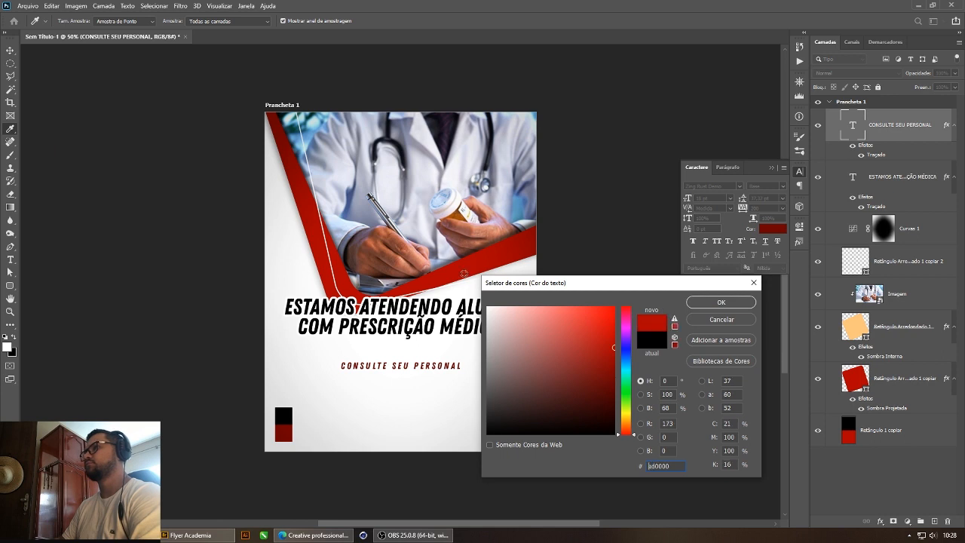
pyautogui.click(697, 303)
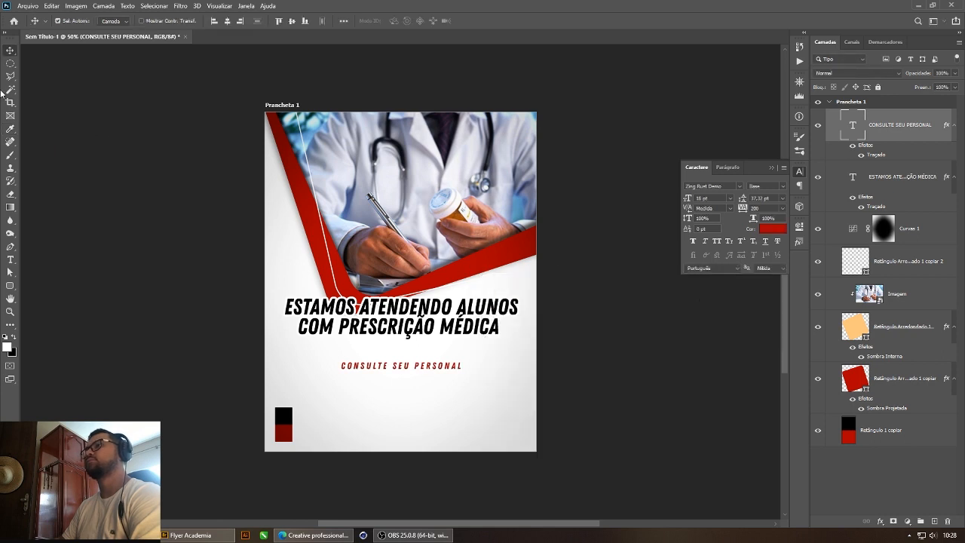
pyautogui.click(6, 49)
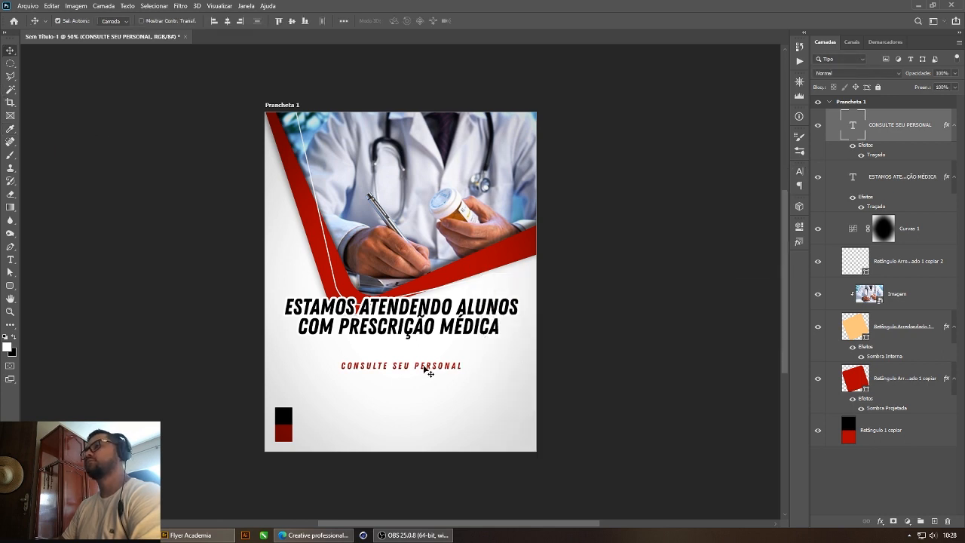
pyautogui.moveTo(424, 368)
pyautogui.mouseDown()
pyautogui.moveTo(428, 388)
pyautogui.moveTo(425, 367)
pyautogui.mouseUp()
pyautogui.click(477, 345)
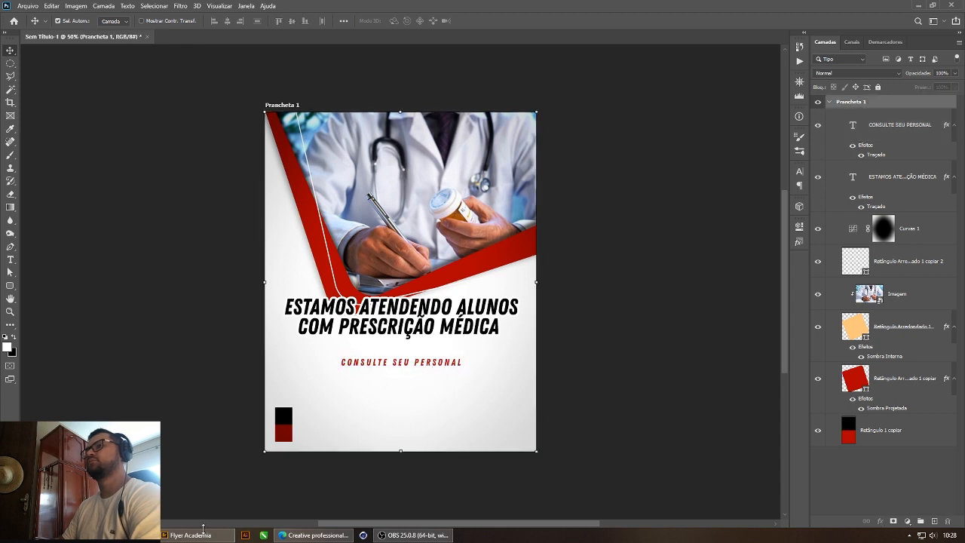
# Step: Switch to Bridge, open the Espaço Personal client folder in 04 Social Media 2020 and place its logo file 01 on the flyer
pyautogui.click(199, 535)
pyautogui.click(50, 161)
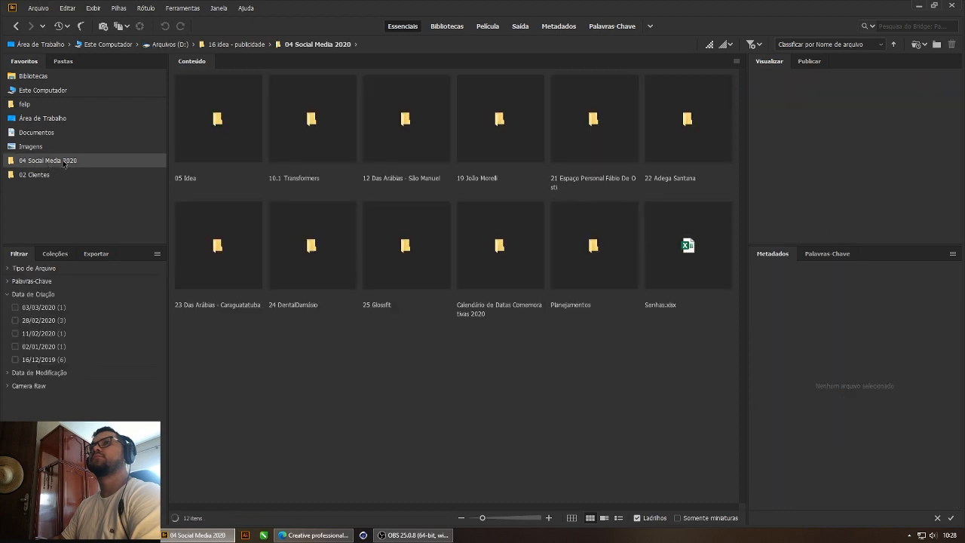
pyautogui.doubleClick(555, 144)
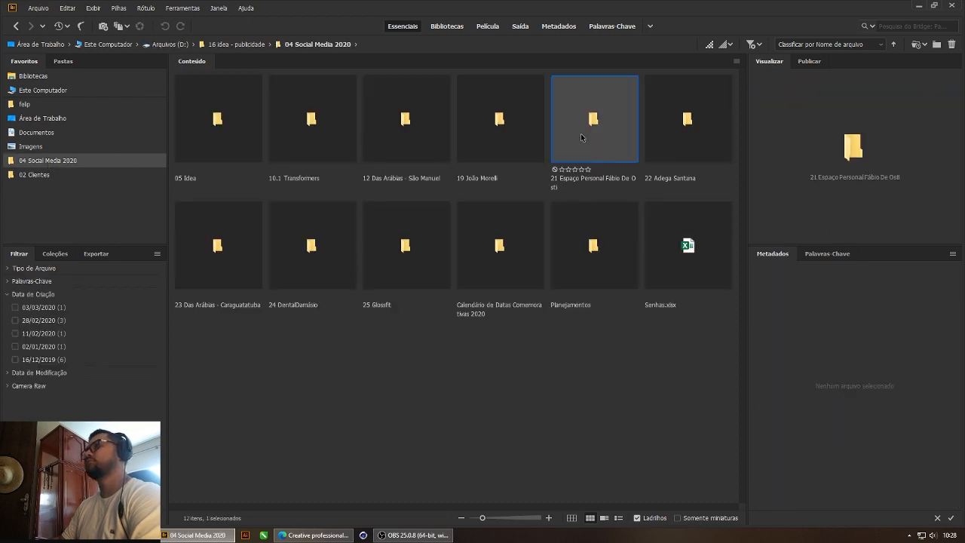
pyautogui.scroll(-3, 506, 353)
pyautogui.scroll(-2, 506, 353)
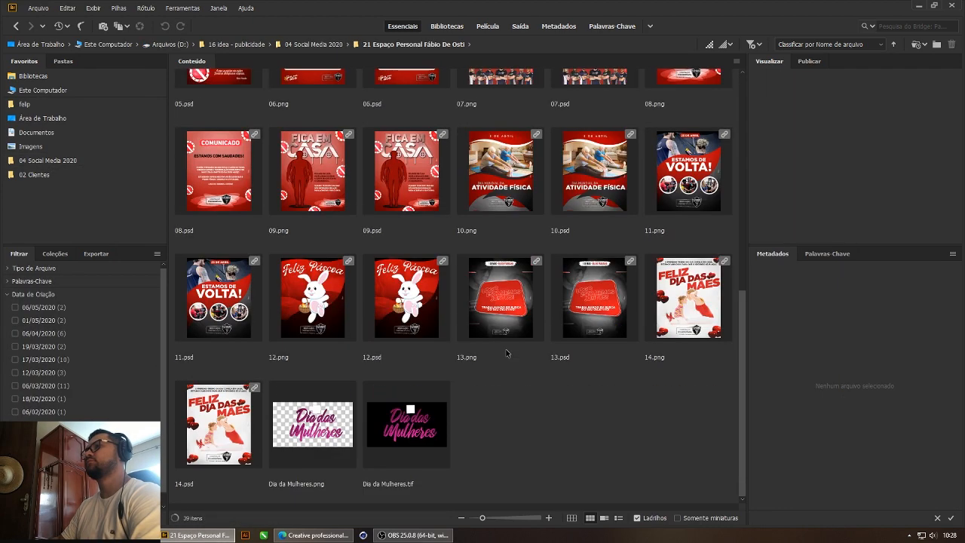
pyautogui.scroll(5, 569, 395)
pyautogui.click(316, 249)
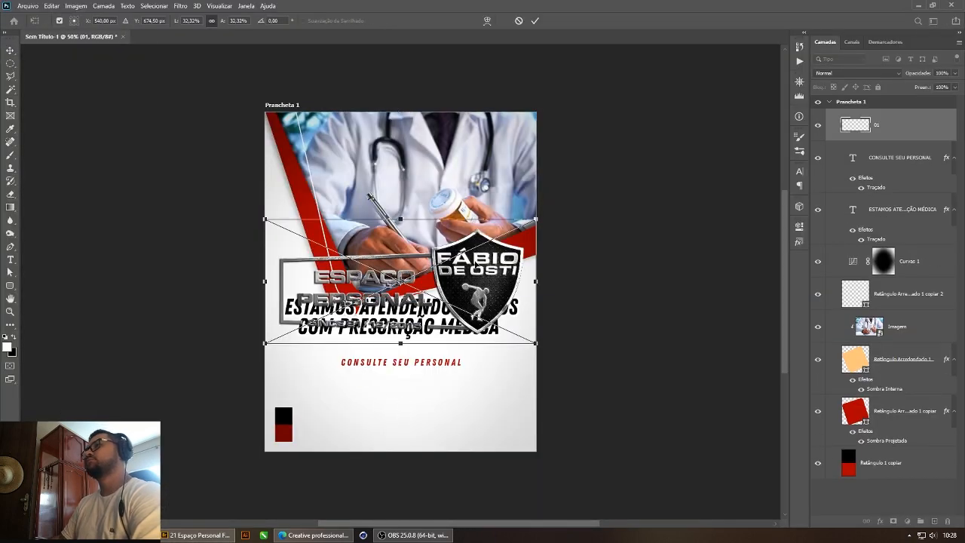
# Step: Scale the placed logo to 16,32% and position it centred below the CONSULTE SEU PERSONAL text
pyautogui.moveTo(475, 235); pyautogui.dragTo(474, 343)
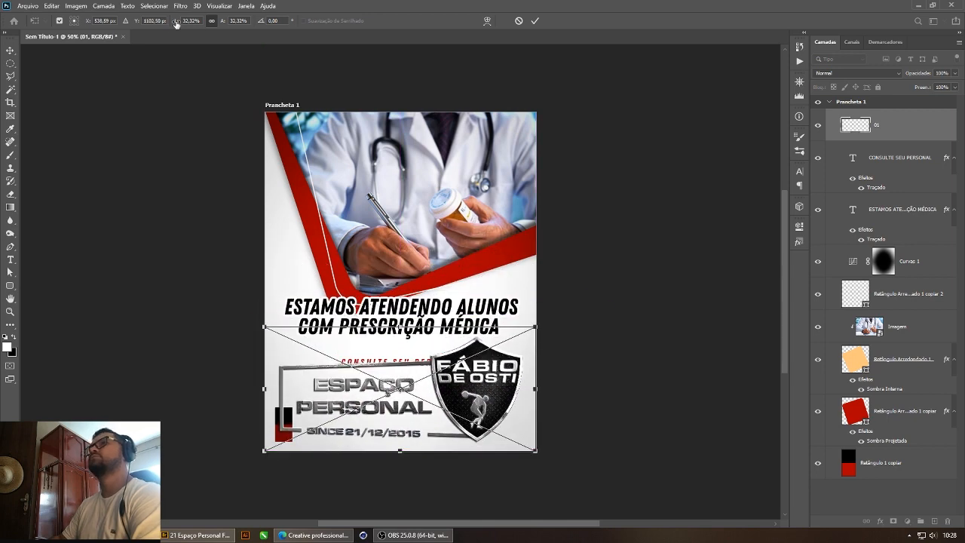
pyautogui.moveTo(175, 24); pyautogui.dragTo(167, 25)
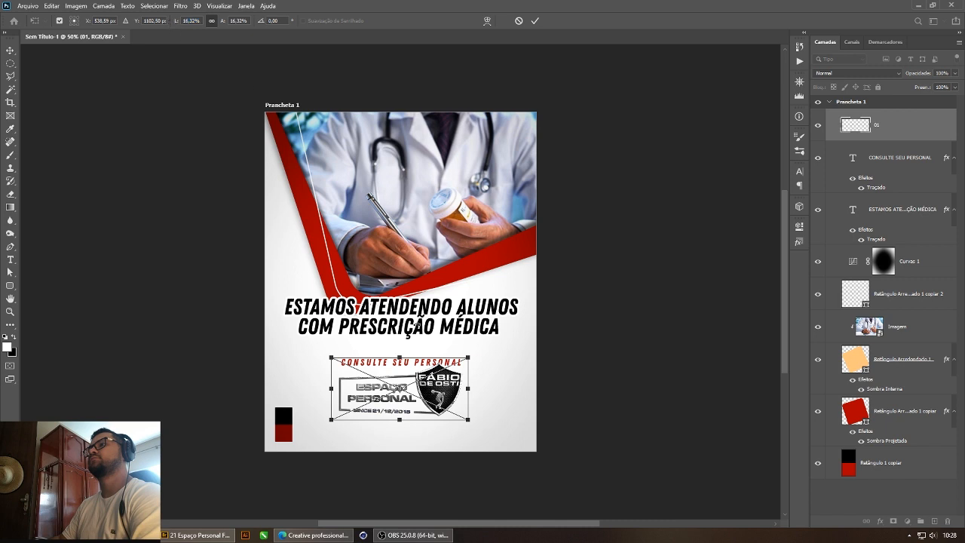
pyautogui.moveTo(458, 401); pyautogui.dragTo(458, 419)
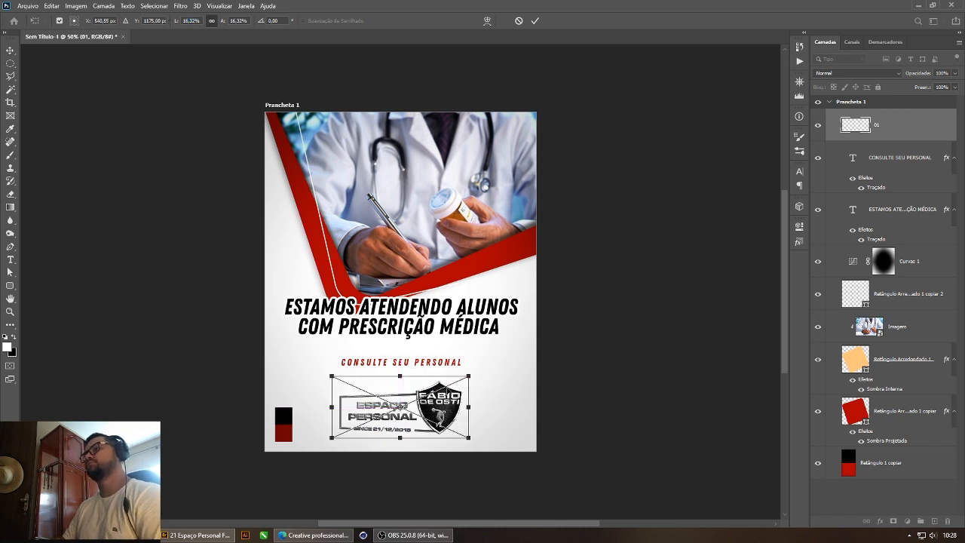
pyautogui.press('Return')
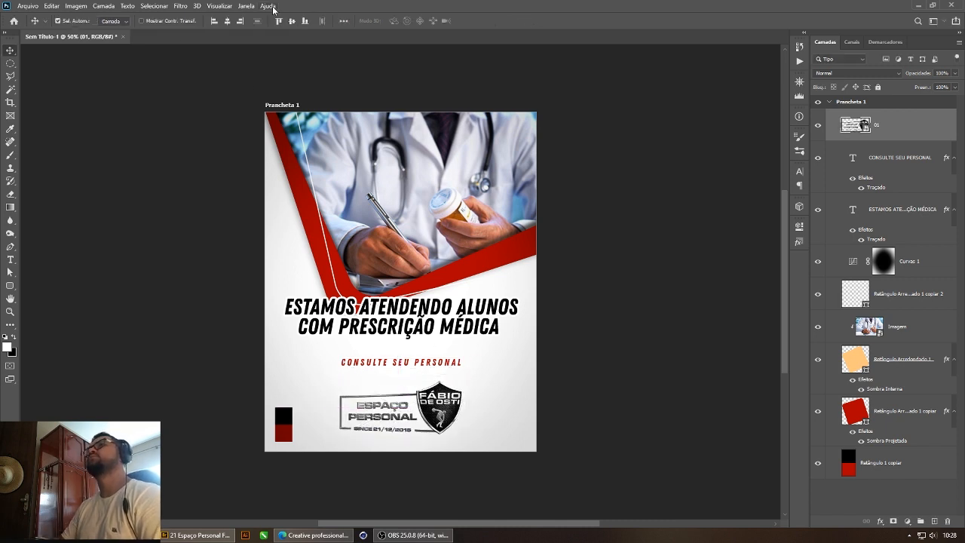
# Step: Add a guide layout with three columns, three rows and outer margins, and lower the logo onto the bottom margin guide
pyautogui.click(223, 7)
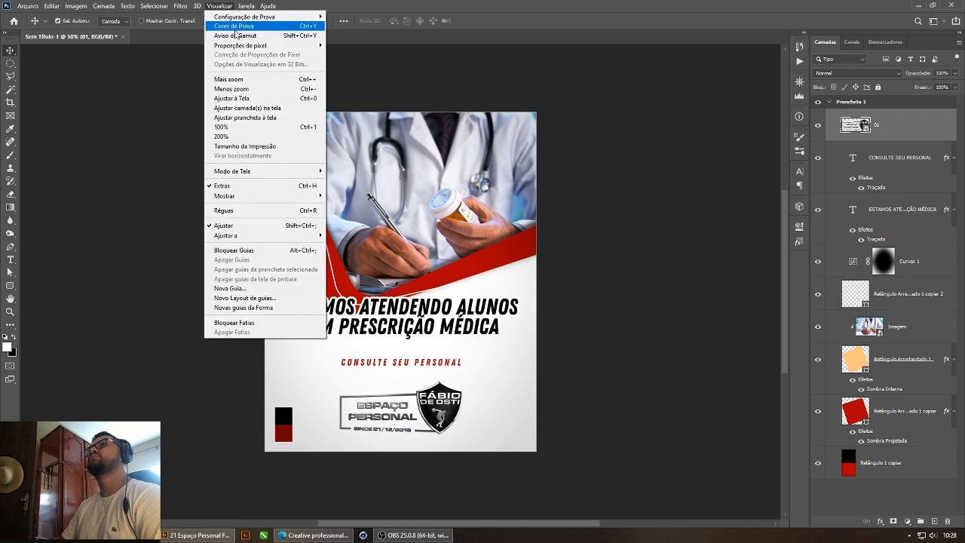
pyautogui.click(273, 300)
pyautogui.click(556, 134)
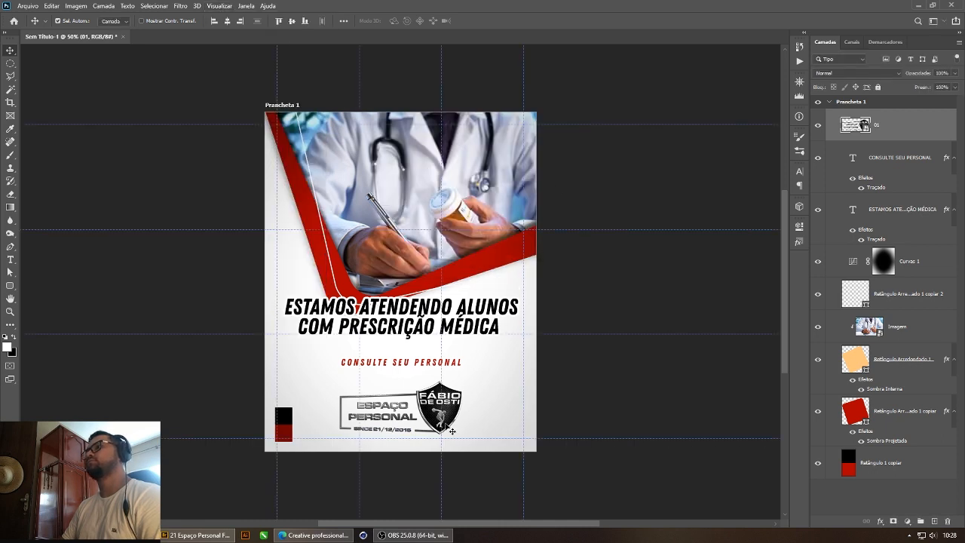
pyautogui.moveTo(449, 411); pyautogui.dragTo(452, 413)
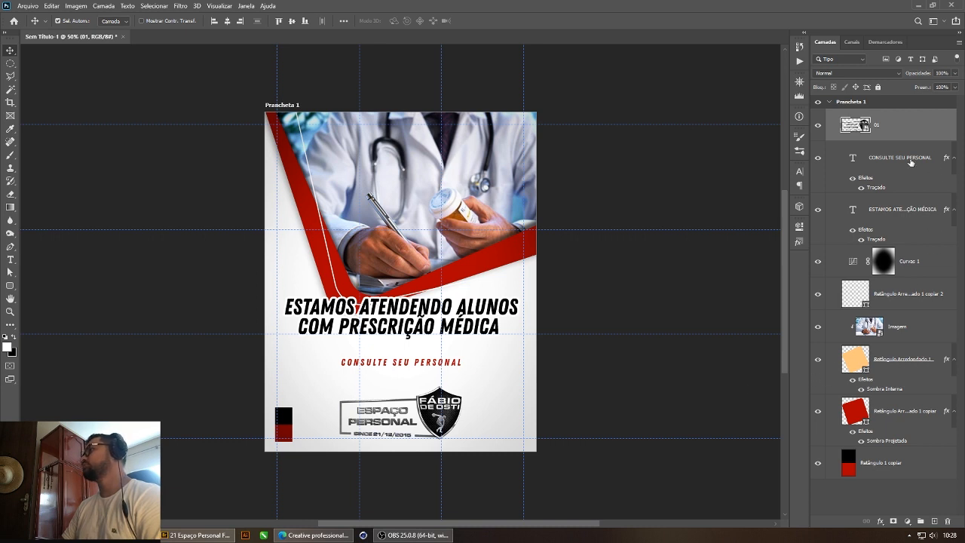
pyautogui.click(907, 209)
pyautogui.keyDown('ctrl'); pyautogui.click(901, 158); pyautogui.keyUp('ctrl')
pyautogui.keyDown('ctrl'); pyautogui.click(897, 128); pyautogui.keyUp('ctrl')
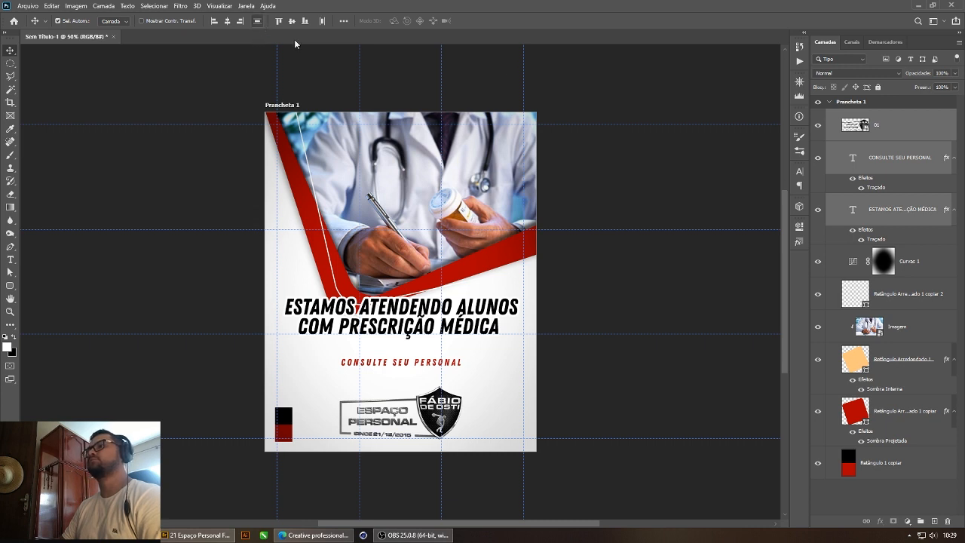
# Step: Set the CONSULTE SEU PERSONAL text's tracking to 100 and its size to 24 pt
pyautogui.click(907, 159)
pyautogui.click(800, 173)
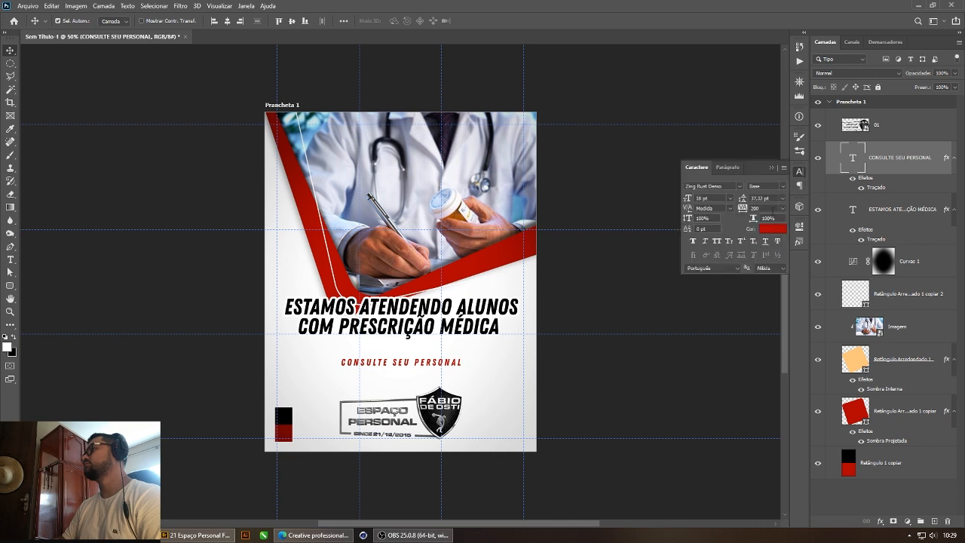
pyautogui.click(782, 208)
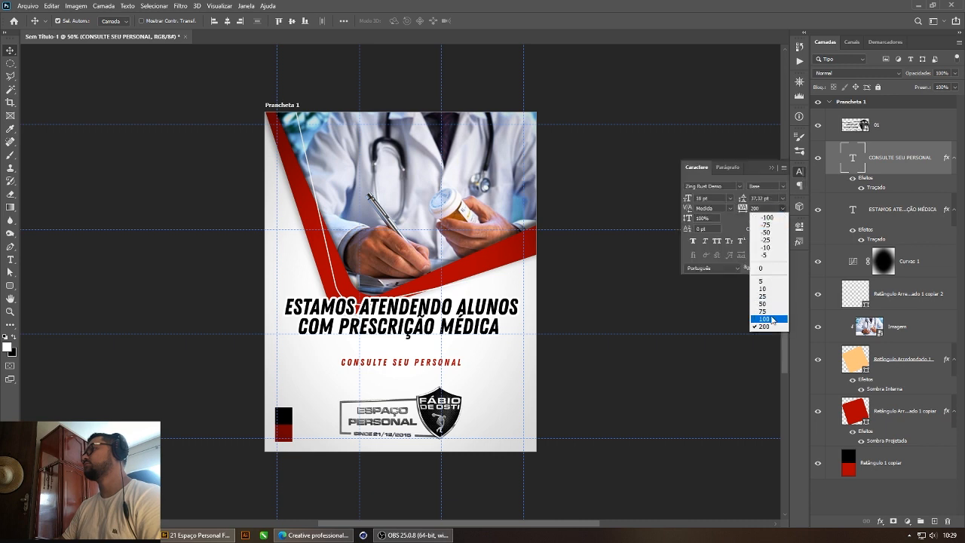
pyautogui.click(772, 320)
pyautogui.click(729, 198)
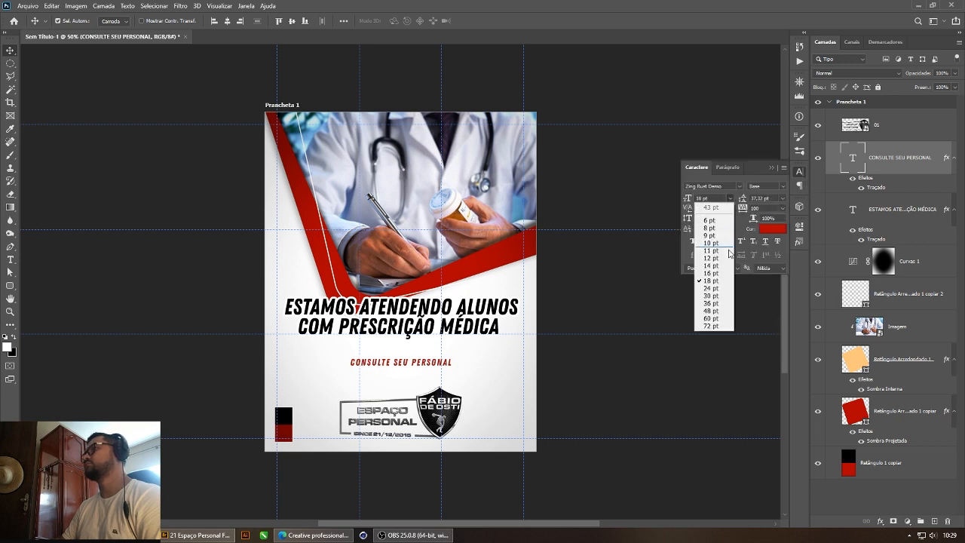
pyautogui.click(720, 293)
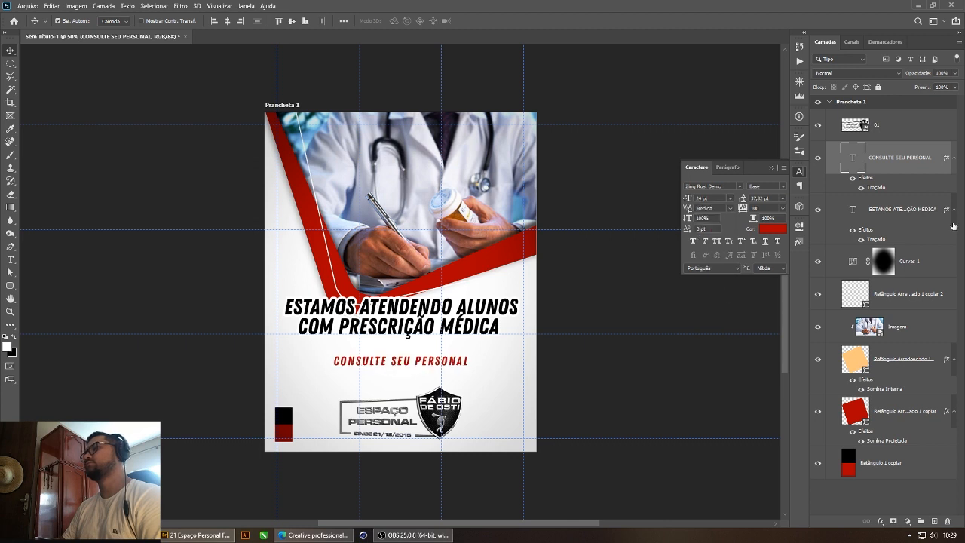
# Step: Distribute the headline, the CONSULTE SEU PERSONAL text and the logo evenly in the vertical direction
pyautogui.click(892, 126)
pyautogui.keyDown('ctrl'); pyautogui.click(888, 166); pyautogui.keyUp('ctrl')
pyautogui.keyDown('ctrl'); pyautogui.click(897, 211); pyautogui.keyUp('ctrl')
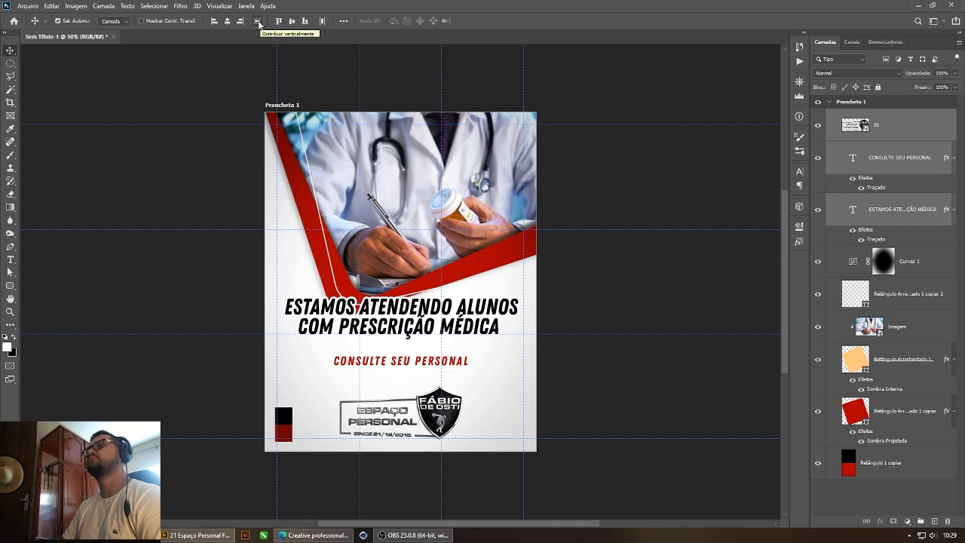
pyautogui.click(257, 21)
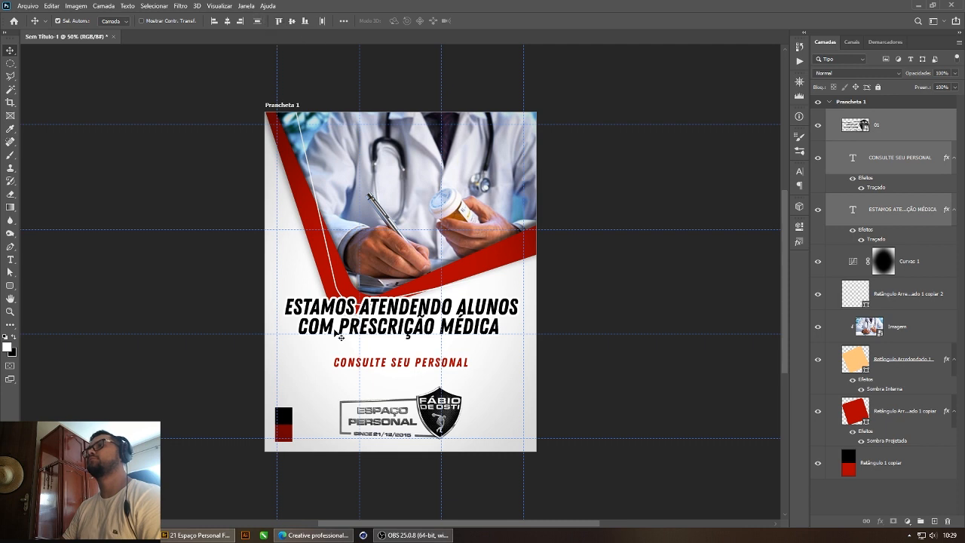
# Step: Replace the word COM with SOB in the second line of the headline
pyautogui.click(912, 213)
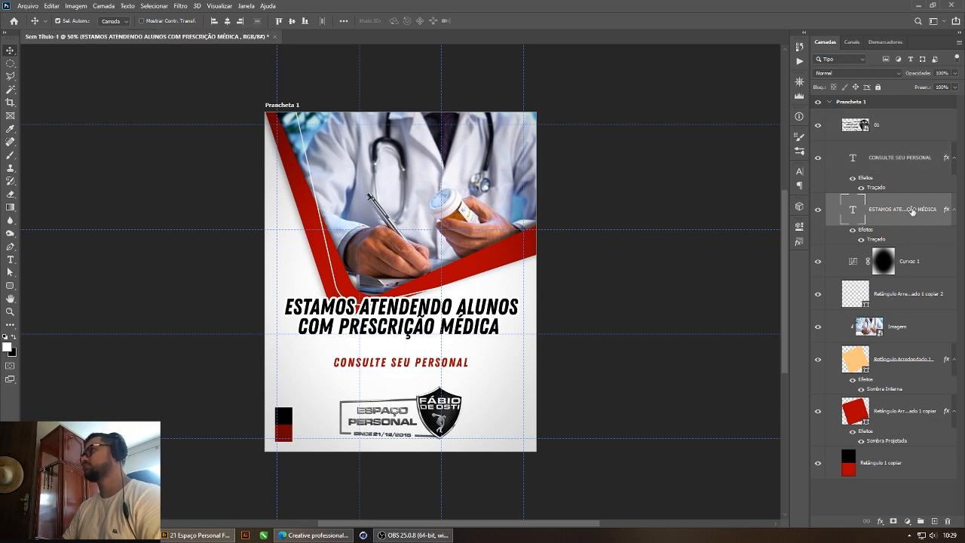
pyautogui.press('t')
pyautogui.moveTo(335, 320); pyautogui.dragTo(295, 324)
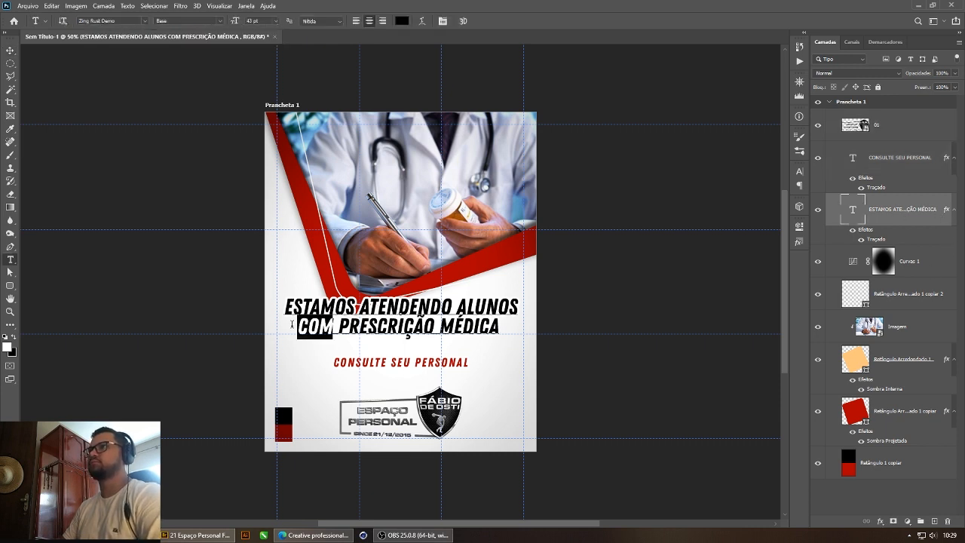
pyautogui.write('SOB')
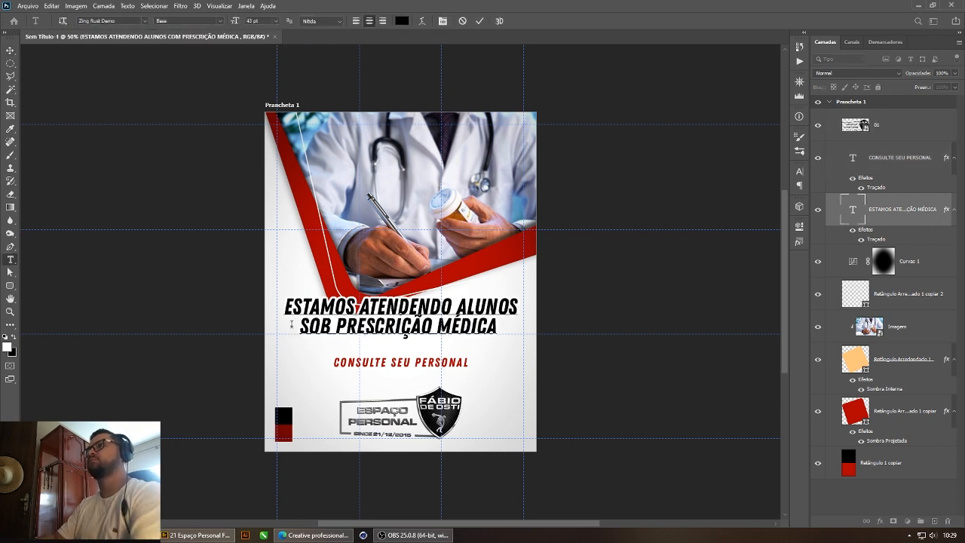
# Step: Add a new layer above the black and red swatch rectangle and fill it with black
pyautogui.hotkey('ctrl', 'Return')
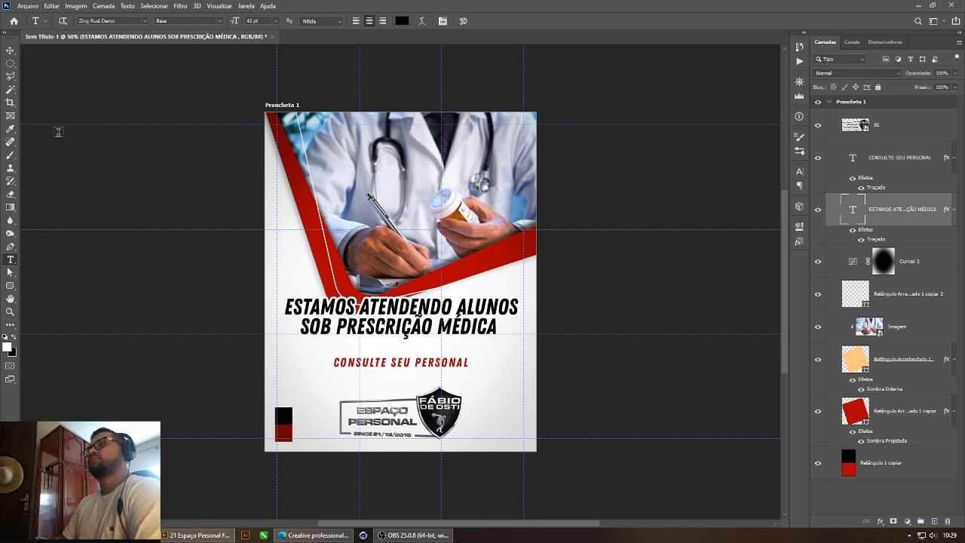
pyautogui.click(10, 50)
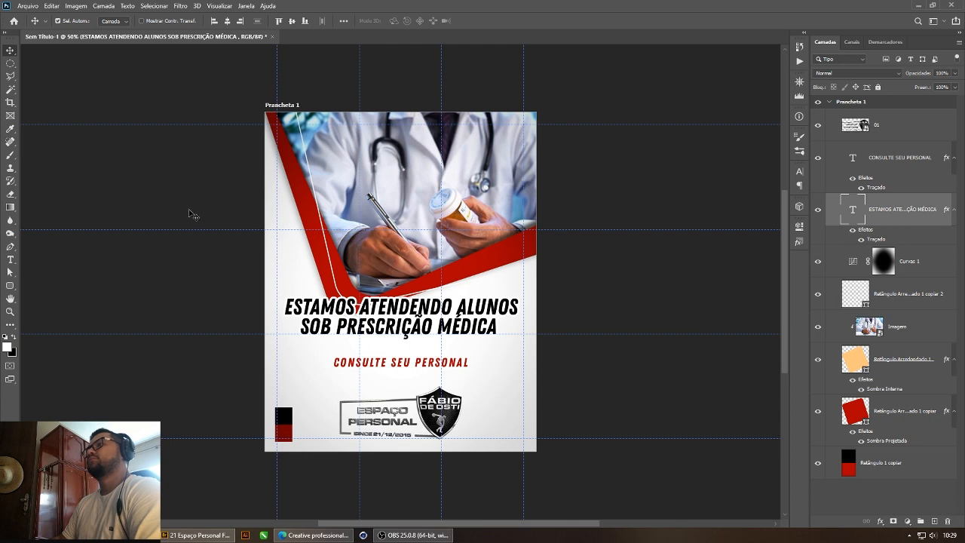
pyautogui.click(499, 282)
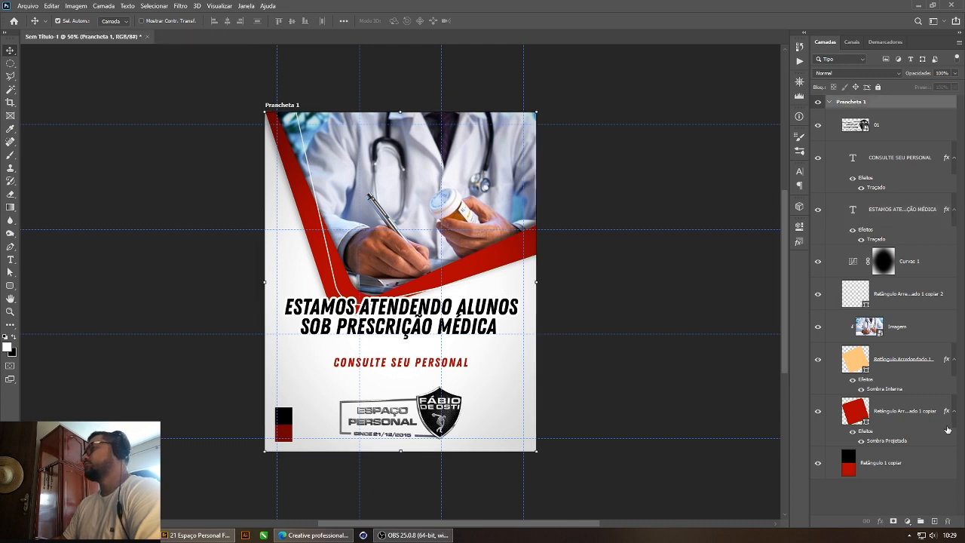
pyautogui.click(896, 472)
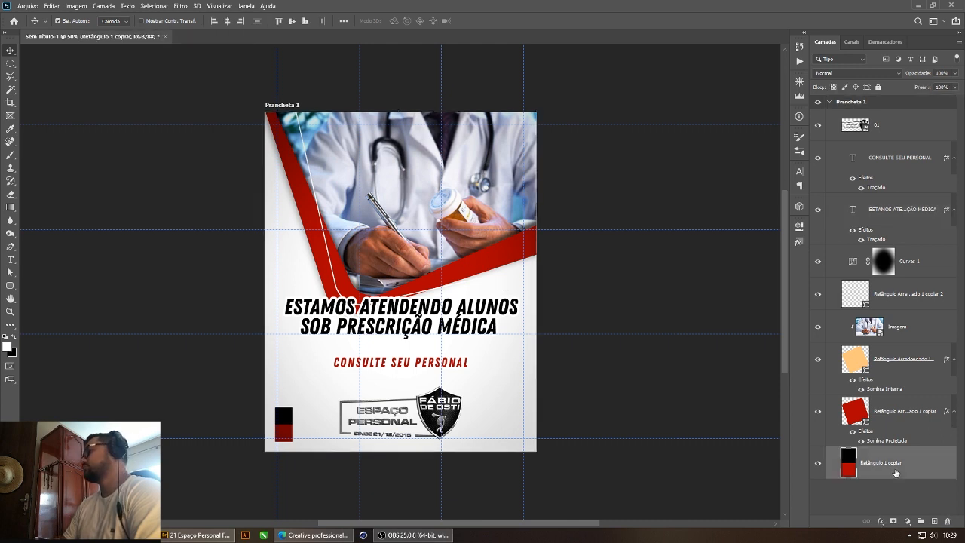
pyautogui.click(900, 297)
pyautogui.click(893, 461)
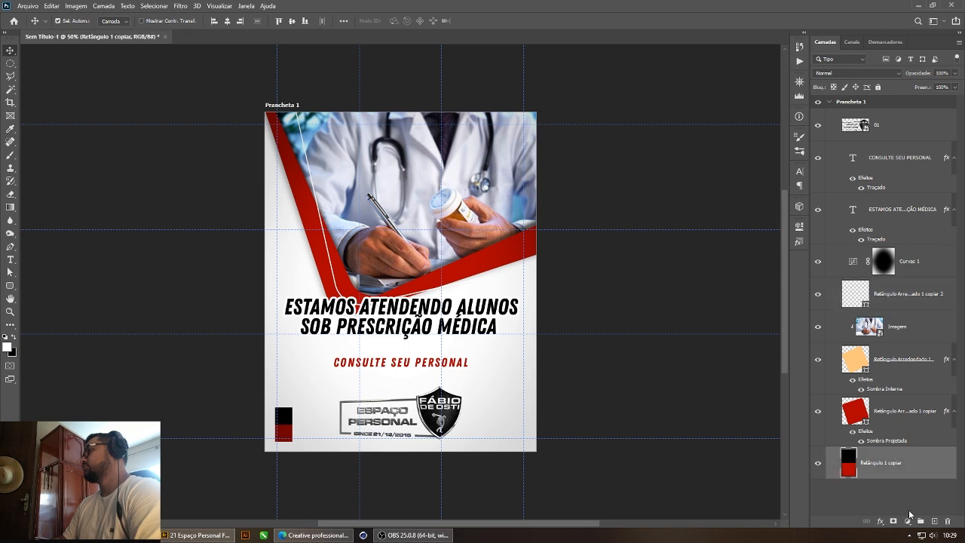
pyautogui.click(929, 520)
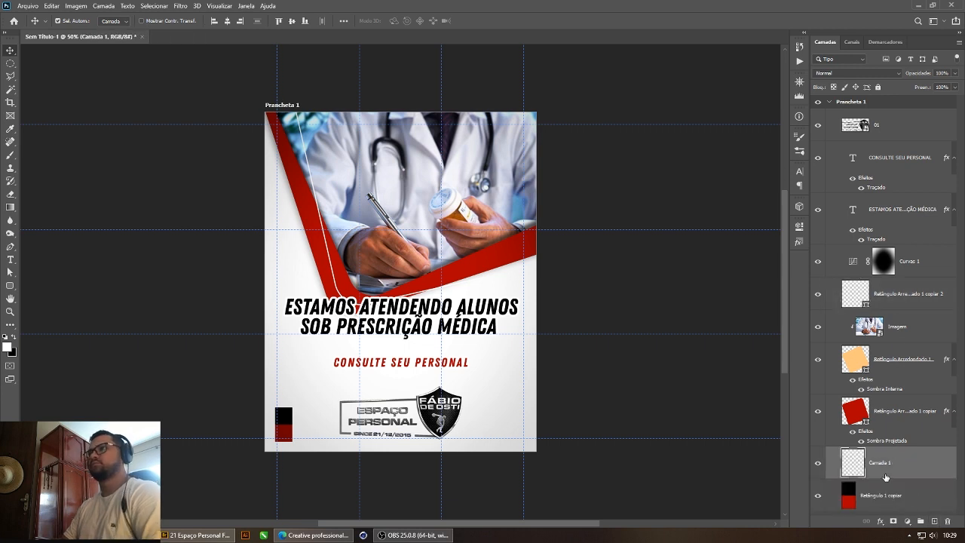
pyautogui.hotkey('ctrl', 'BackSpace')
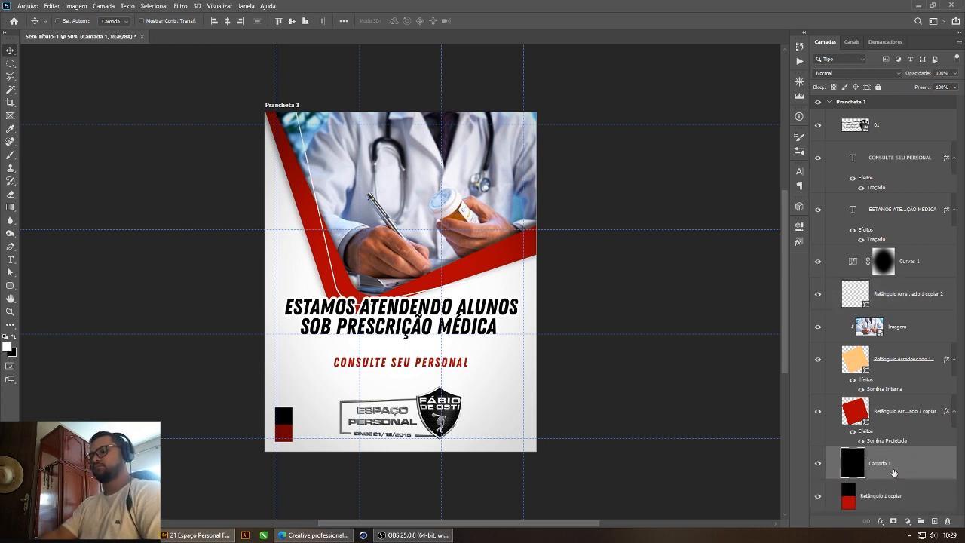
# Step: Apply Add Noise to the black layer at 40% intensity with Gaussian distribution and Monochromatic enabled
pyautogui.click(178, 6)
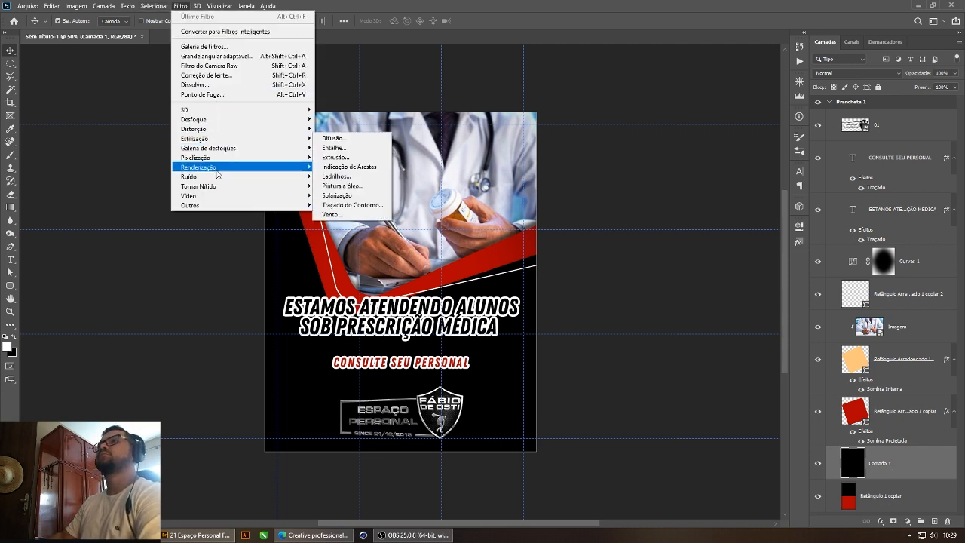
pyautogui.moveTo(223, 180)
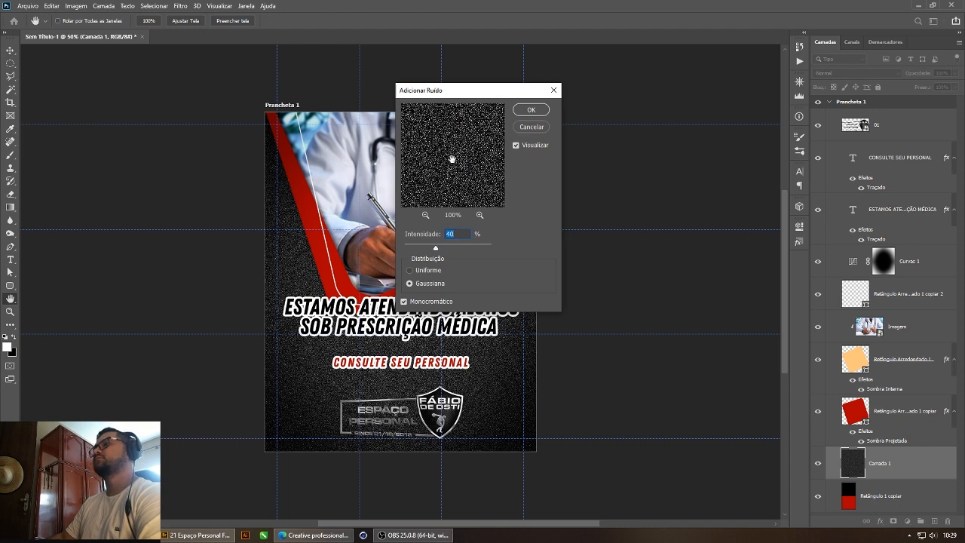
pyautogui.click(522, 111)
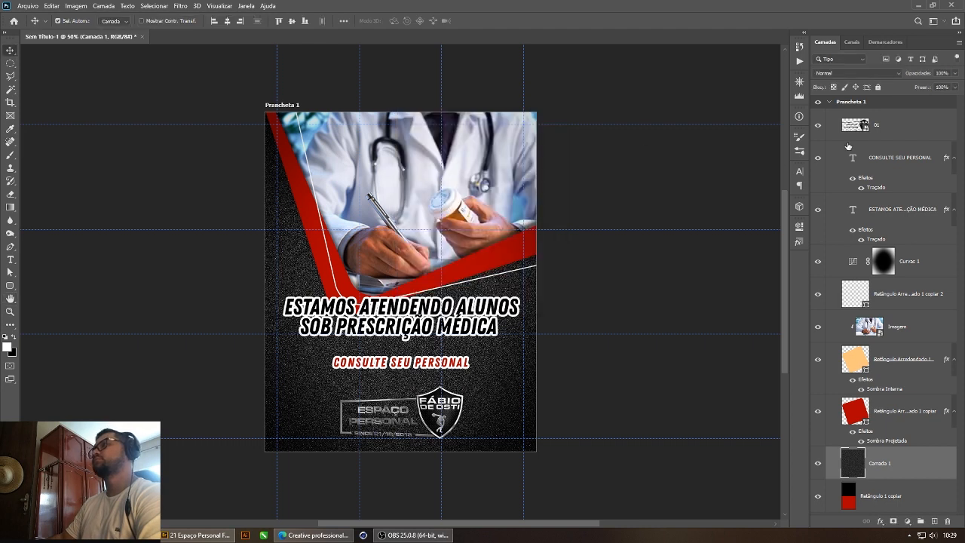
# Step: Try the darkening blend modes from Multiplicação to Clarear on the noise layer and inspect the background up close
pyautogui.click(849, 72)
pyautogui.click(842, 96)
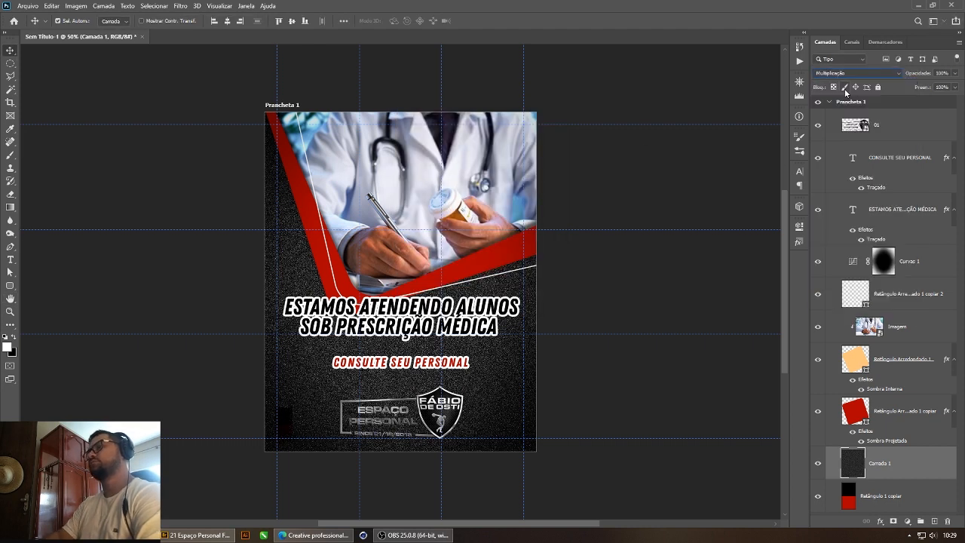
pyautogui.press('Down')
pyautogui.press('Down')
pyautogui.hotkey('ctrl', '+')
pyautogui.hotkey('ctrl', '+')
pyautogui.hotkey('ctrl', '+')
pyautogui.hotkey('ctrl', '+')
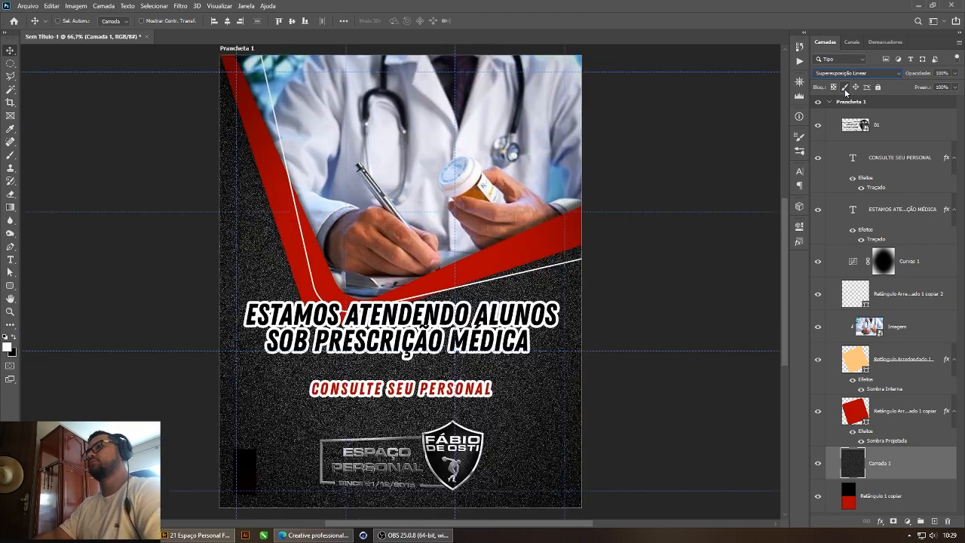
pyautogui.press('Down')
pyautogui.press('Down')
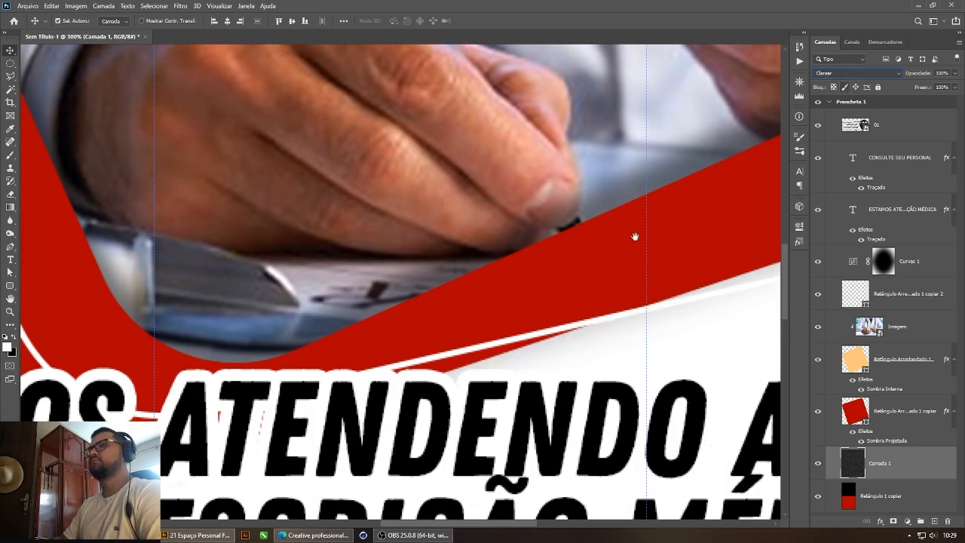
pyautogui.moveTo(262, 390); pyautogui.dragTo(509, 150)
pyautogui.moveTo(220, 373); pyautogui.dragTo(338, 230)
pyautogui.moveTo(254, 291); pyautogui.dragTo(315, 272)
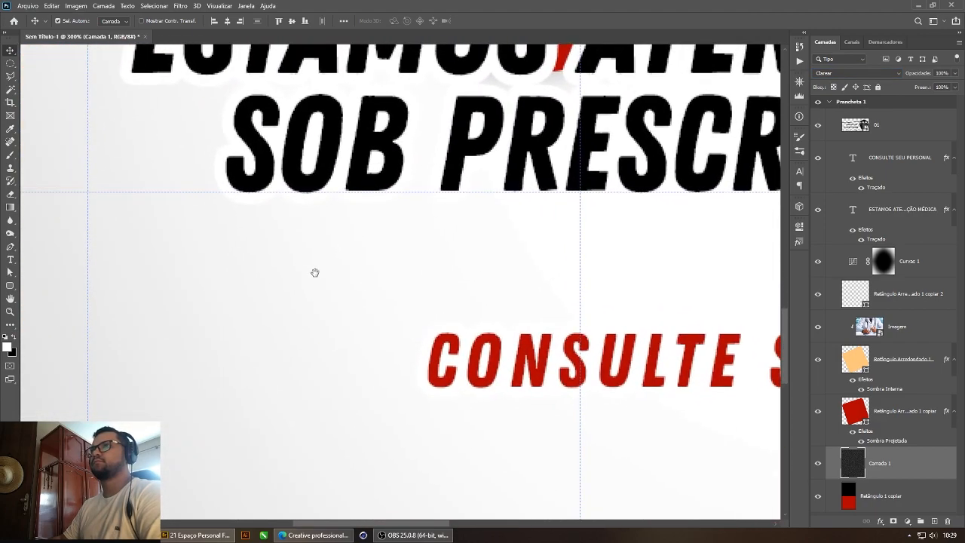
# Step: Try the blend modes from Divisão to Luminosidade on the noise layer and settle on Exclusão
pyautogui.click(859, 76)
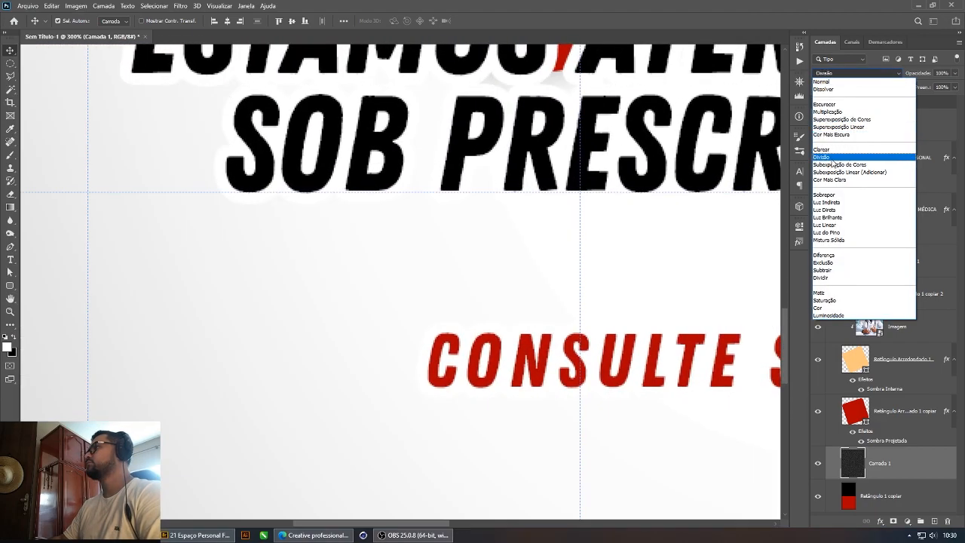
pyautogui.click(832, 162)
pyautogui.press('Down')
pyautogui.press('Down')
pyautogui.press('Down')
pyautogui.press('Down')
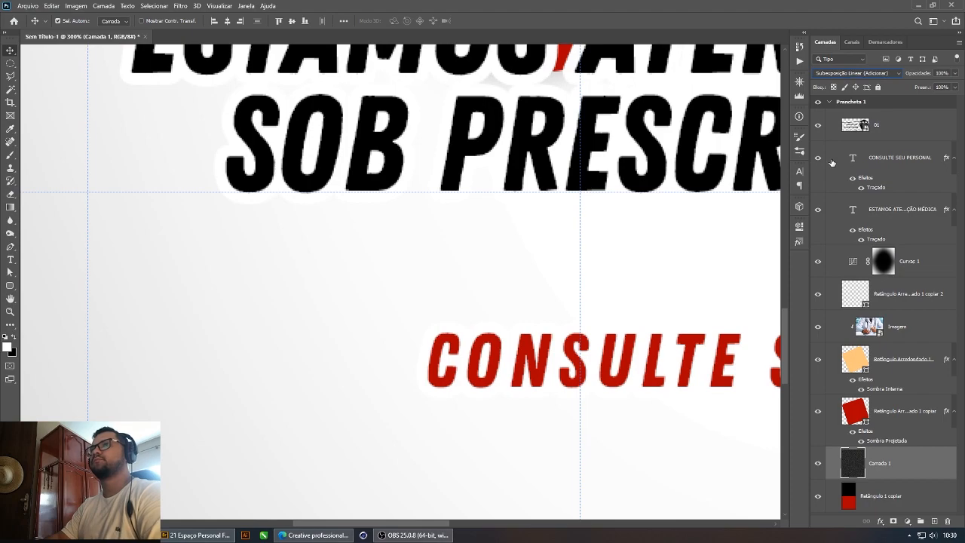
pyautogui.press('Down')
pyautogui.press('Down')
pyautogui.press('Down')
pyautogui.press('Down')
pyautogui.press('Down')
pyautogui.press('Down')
pyautogui.press('Down')
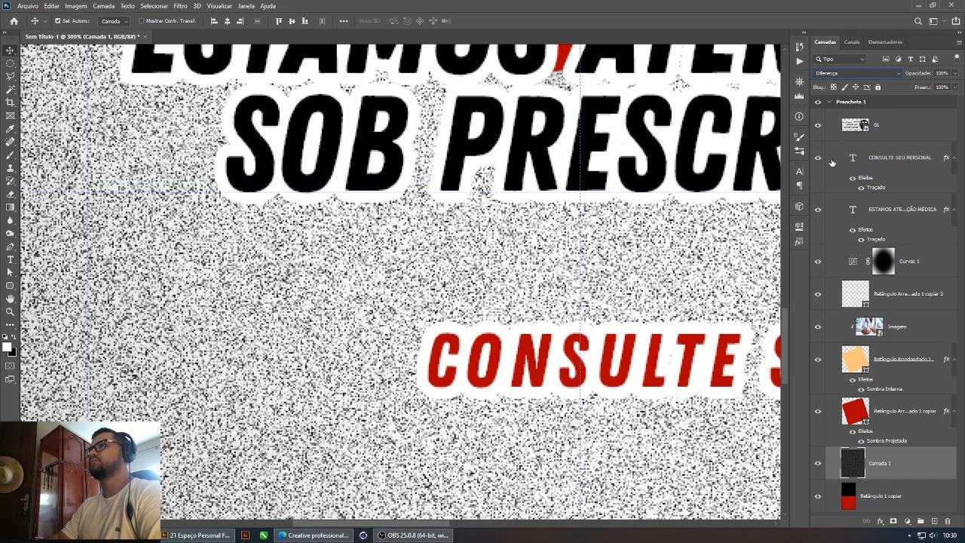
pyautogui.press('Up')
pyautogui.press('Down')
pyautogui.press('Down')
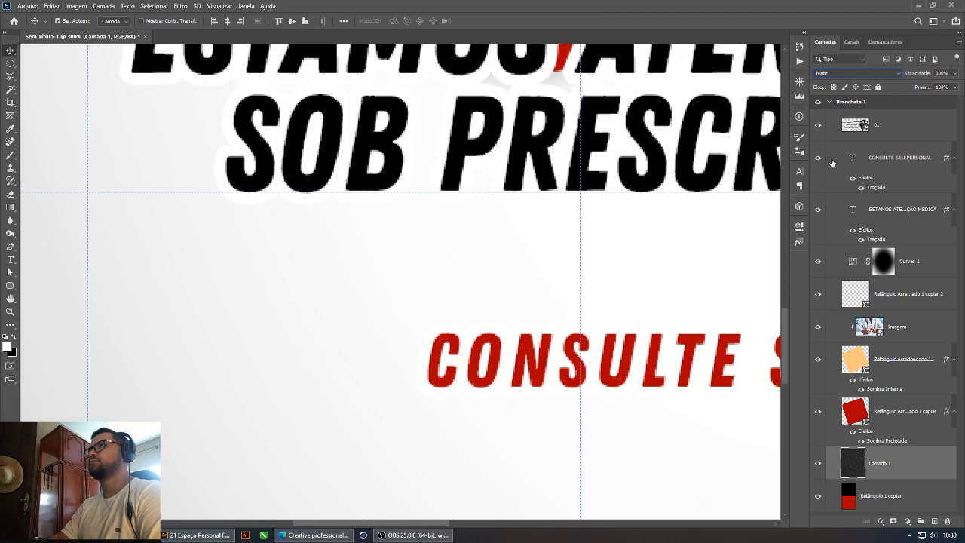
pyautogui.press('Down')
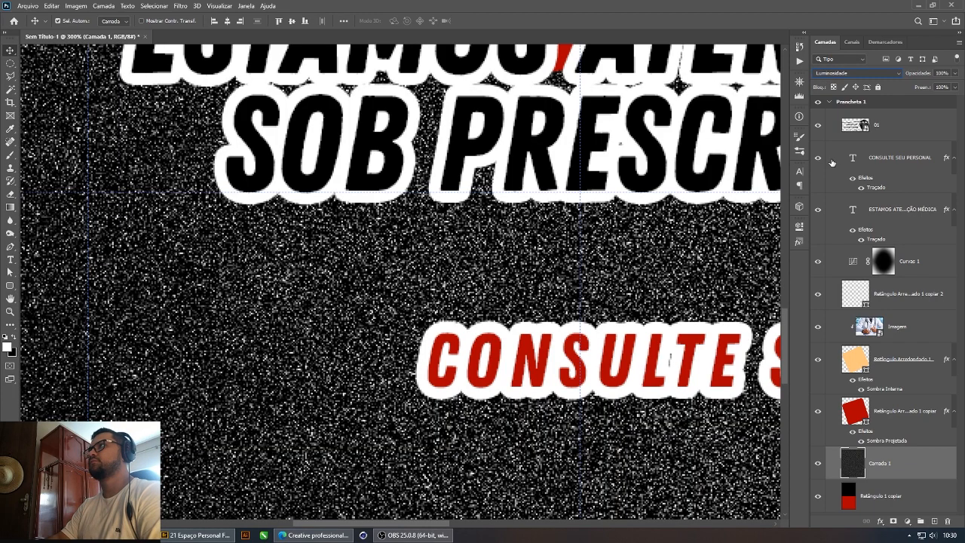
pyautogui.press('Up')
pyautogui.press('Up')
pyautogui.press('Up')
pyautogui.press('Up')
pyautogui.press('Up')
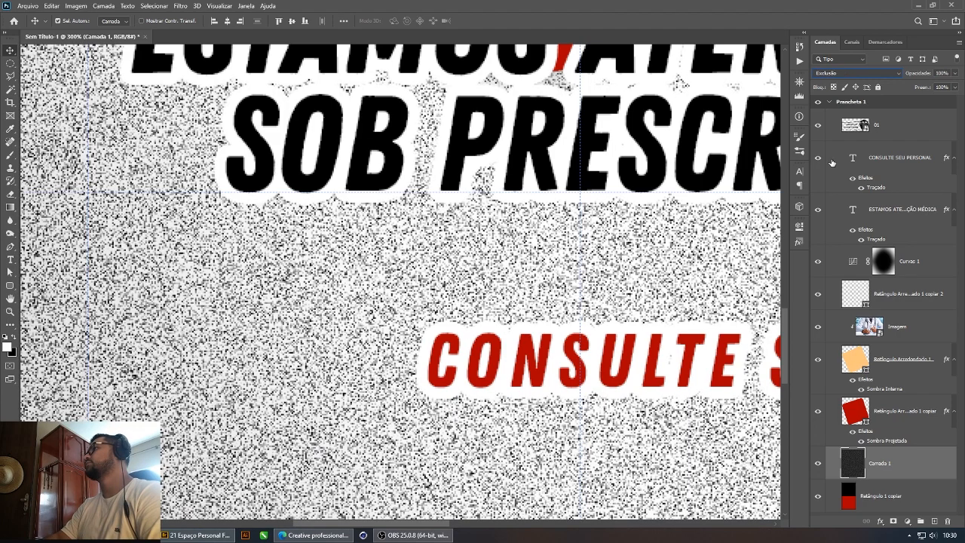
pyautogui.hotkey('ctrl', '0')
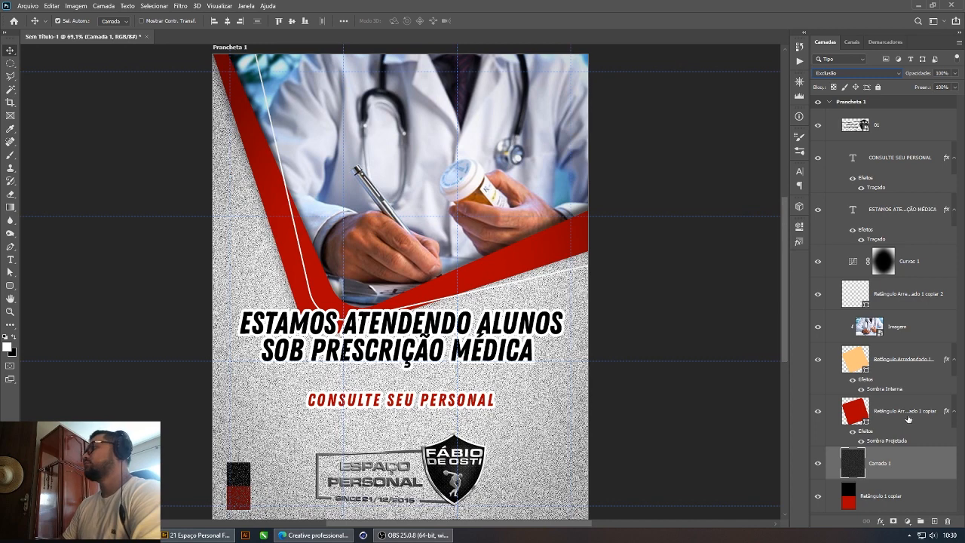
# Step: Add a light gray (dedede) solid color fill layer directly above the black and red swatch rectangle
pyautogui.click(895, 493)
pyautogui.click(909, 522)
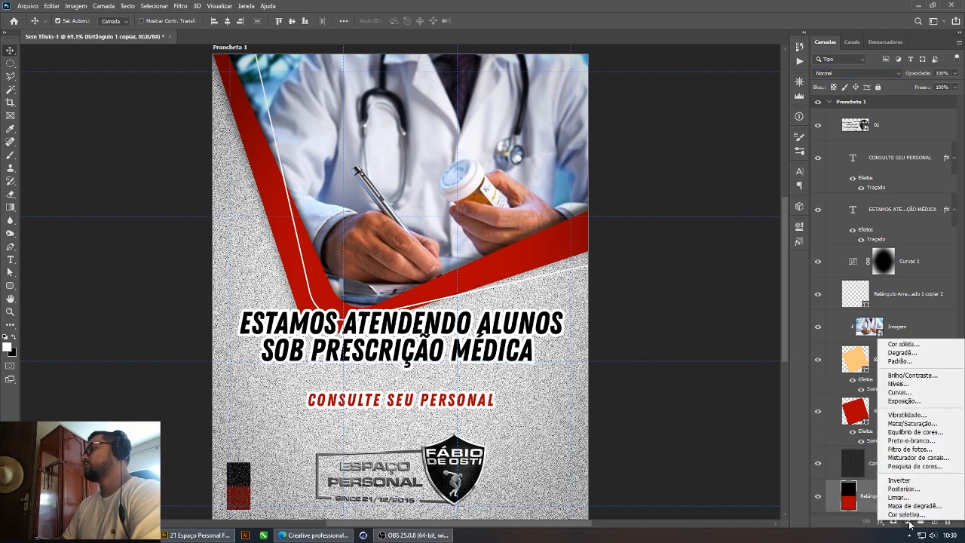
pyautogui.click(918, 344)
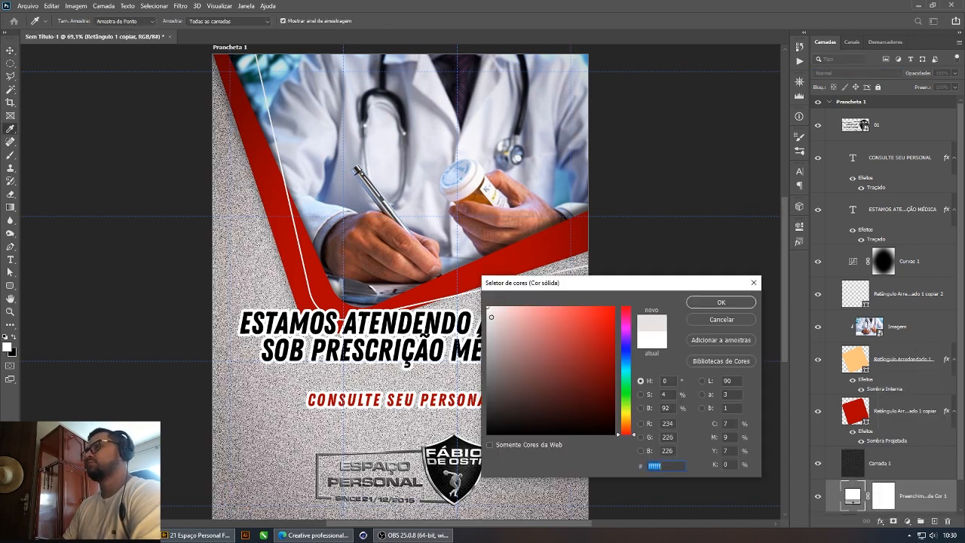
pyautogui.click(486, 318)
pyautogui.click(483, 323)
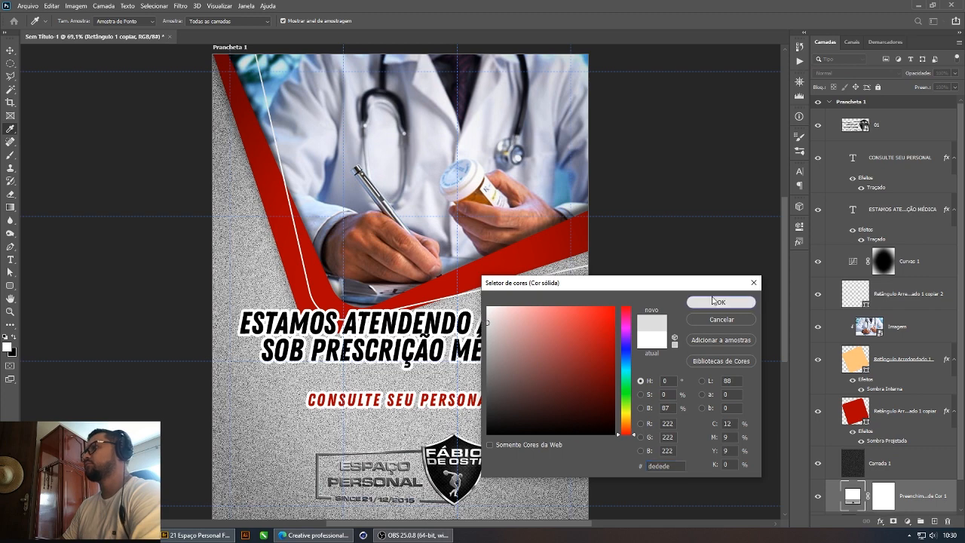
pyautogui.click(720, 301)
# Step: Try blend modes from Dissolver through Luz Brilhante on the solid color fill layer, then restore it to Normal
pyautogui.click(856, 73)
pyautogui.click(848, 88)
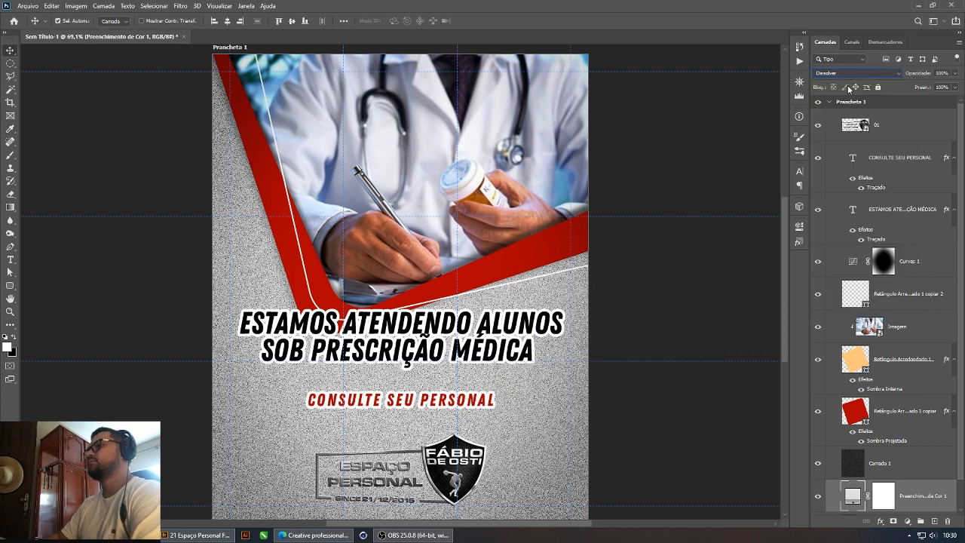
pyautogui.press('Down')
pyautogui.press('Down')
pyautogui.press('Down')
pyautogui.press('Down')
pyautogui.press('Down')
pyautogui.press('Down')
pyautogui.press('Down')
pyautogui.press('Down')
pyautogui.press('Down')
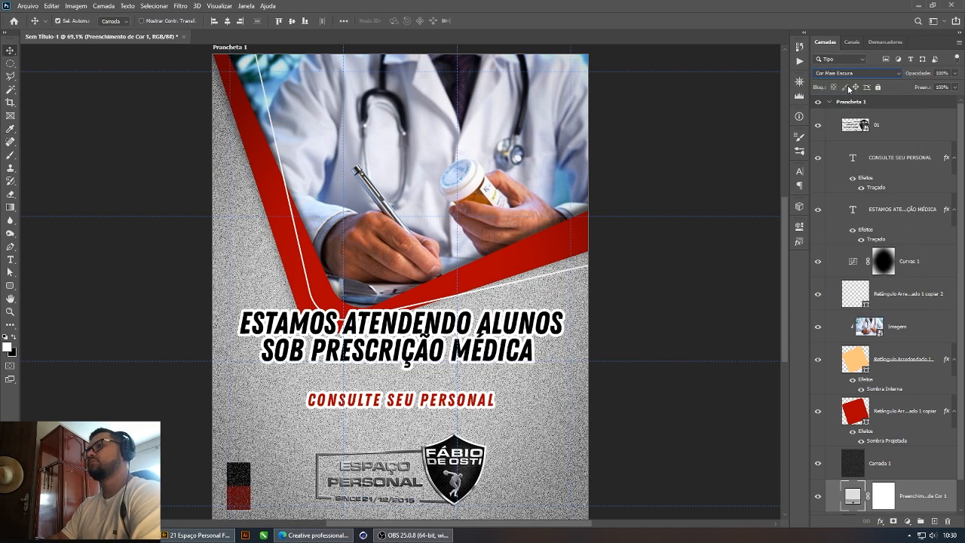
pyautogui.press('Down')
pyautogui.press('Down')
pyautogui.press('Down')
pyautogui.press('Down')
pyautogui.press('Down')
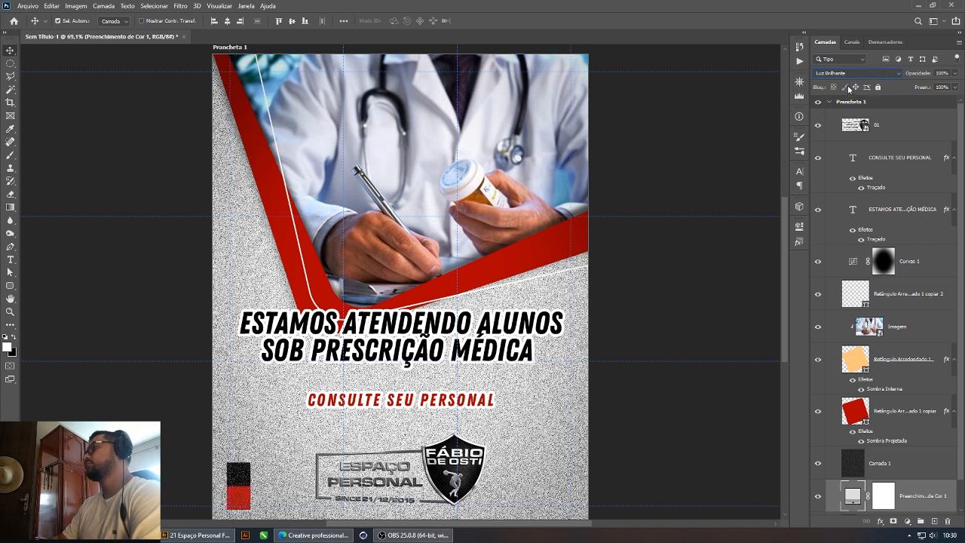
pyautogui.click(857, 72)
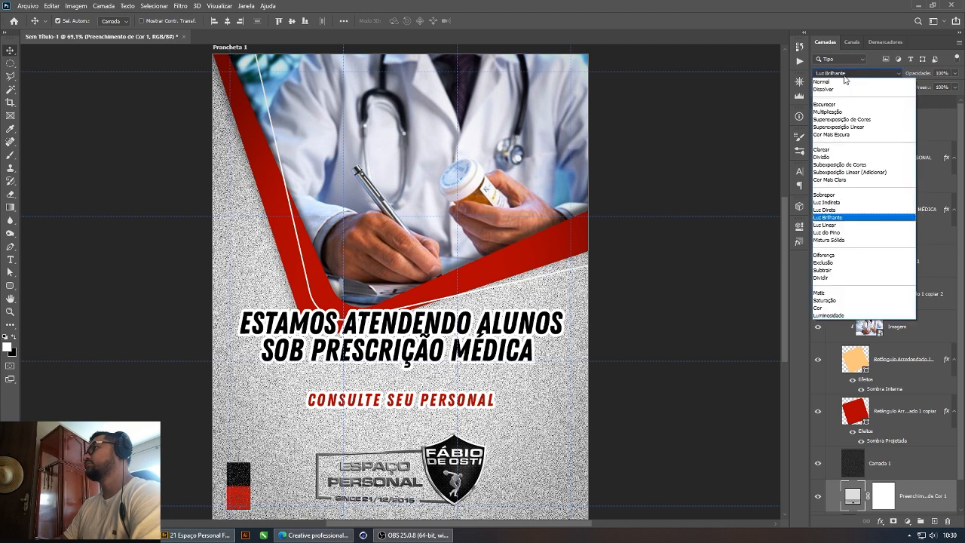
pyautogui.click(829, 76)
# Step: Set the noise layer's blend mode to Divisão
pyautogui.click(918, 459)
pyautogui.click(857, 72)
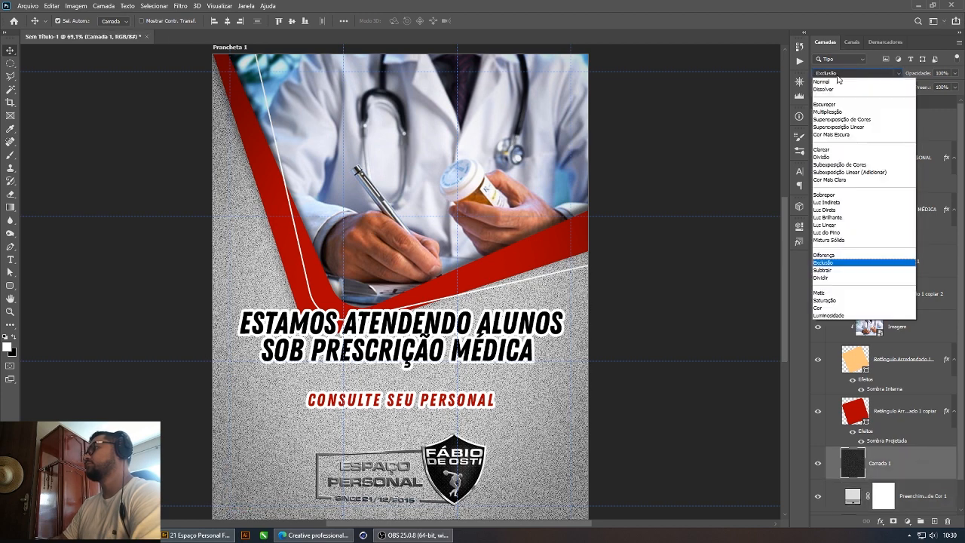
pyautogui.click(831, 73)
pyautogui.hotkey('shift', '+')
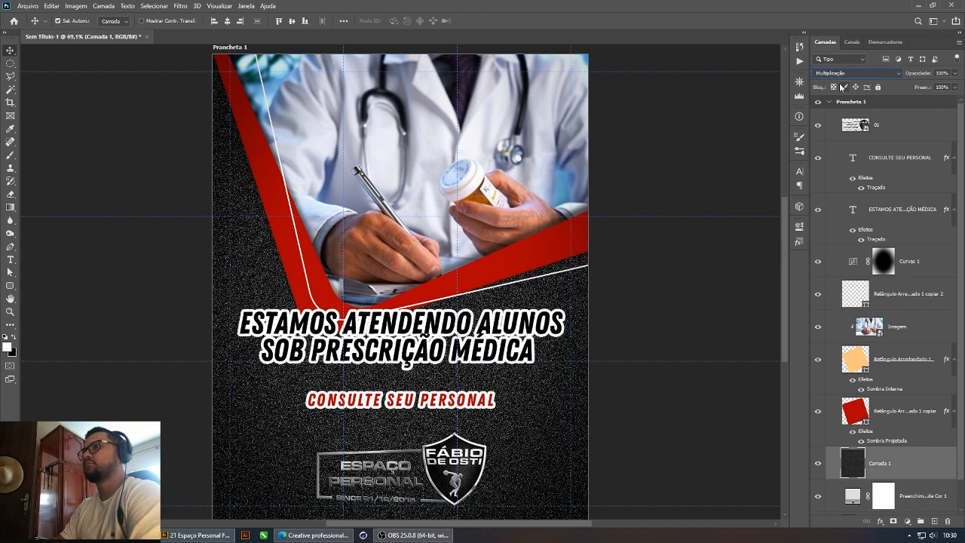
pyautogui.hotkey('shift', '+')
pyautogui.hotkey('shift', '+')
pyautogui.hotkey('shift', '+')
pyautogui.hotkey('shift', '+')
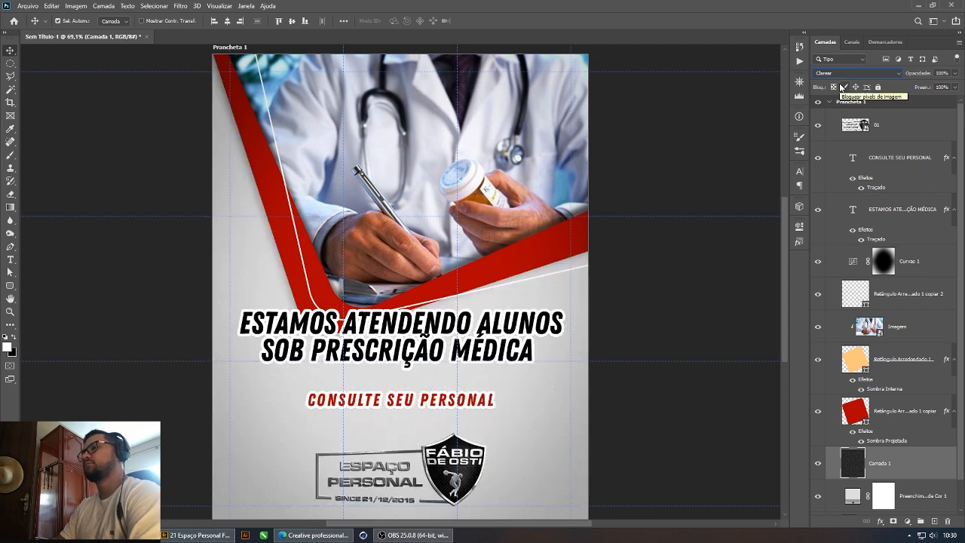
pyautogui.hotkey('shift', '+')
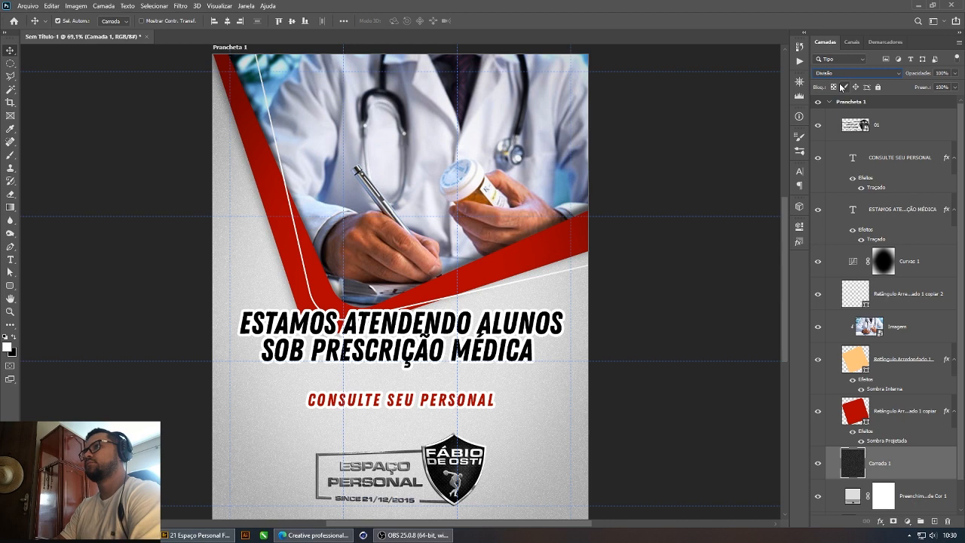
# Step: Select the white outline, doctor photo, photo frame and red rectangle layers together and move them slightly upward on the artboard
pyautogui.click(886, 116)
pyautogui.click(870, 103)
pyautogui.hotkey('ctrl', '-')
pyautogui.hotkey('ctrl', '-')
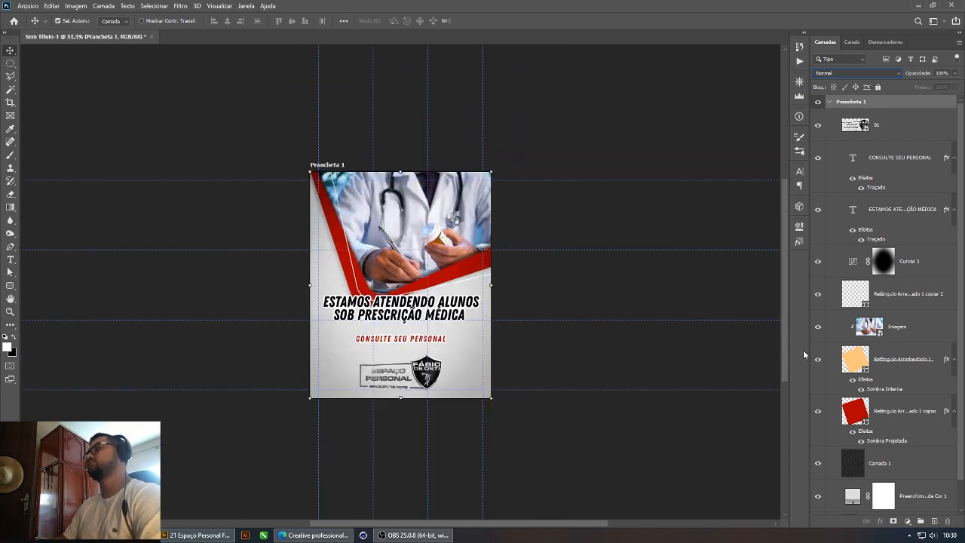
pyautogui.click(908, 327)
pyautogui.moveTo(300, 184); pyautogui.dragTo(612, 208)
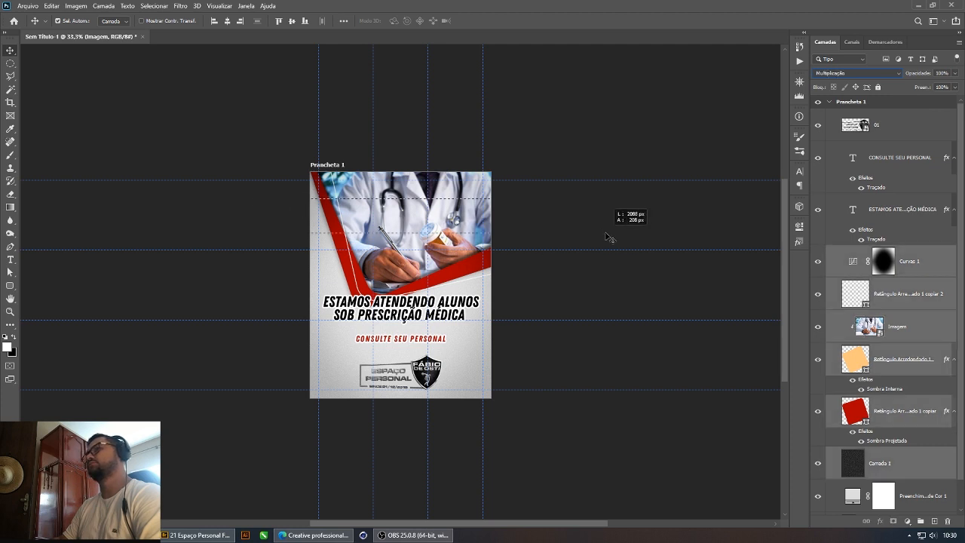
pyautogui.click(901, 300)
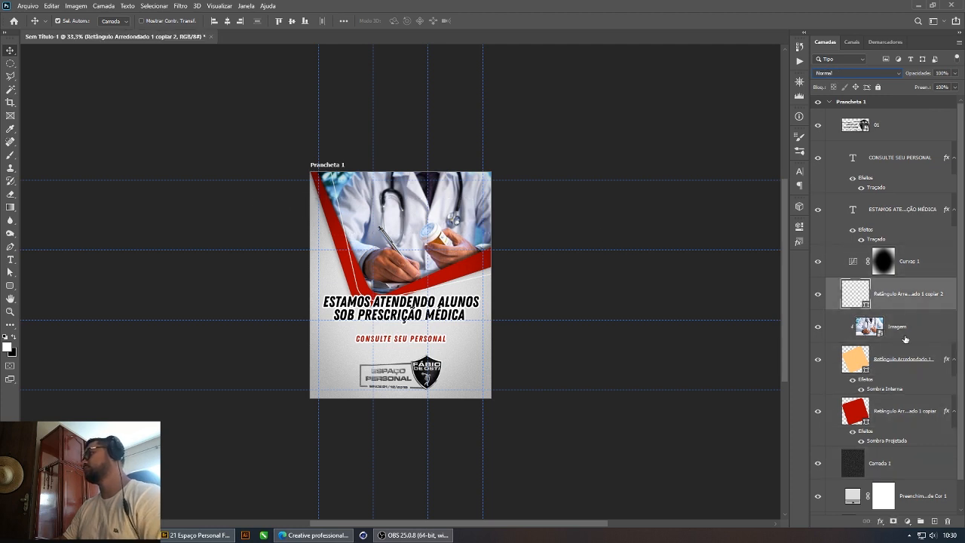
pyautogui.keyDown('shift'); pyautogui.click(903, 368); pyautogui.keyUp('shift')
pyautogui.keyDown('shift'); pyautogui.click(900, 410); pyautogui.keyUp('shift')
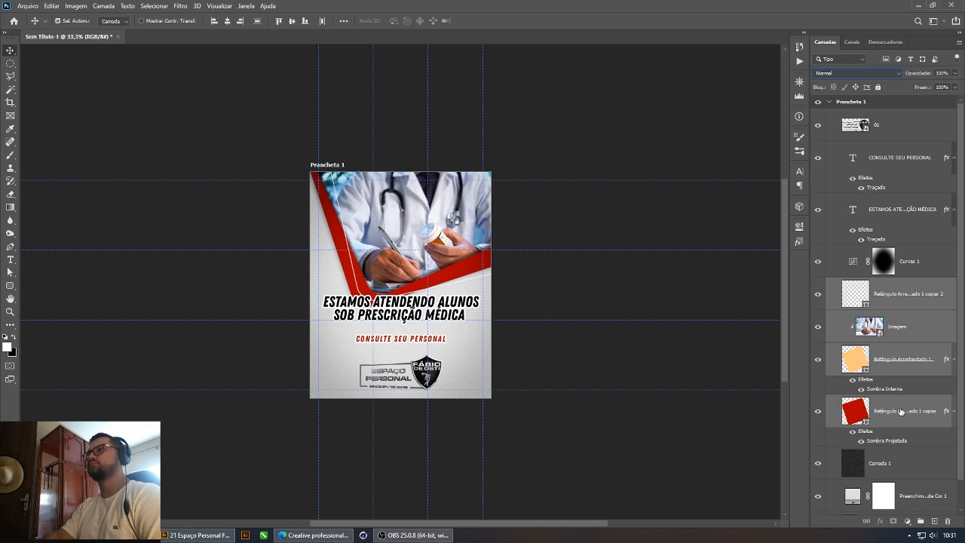
pyautogui.moveTo(407, 223); pyautogui.dragTo(410, 206)
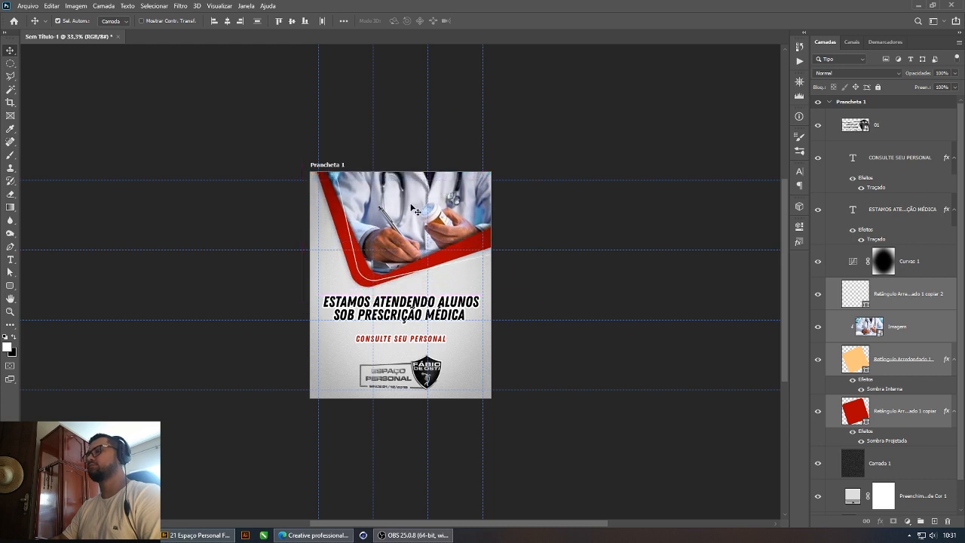
# Step: Scale the ESTAMOS ATENDENDO ALUNOS headline to 105.82% so it spans the outer vertical guides, and move it up 50 px
pyautogui.click(909, 214)
pyautogui.hotkey('ctrl', 't')
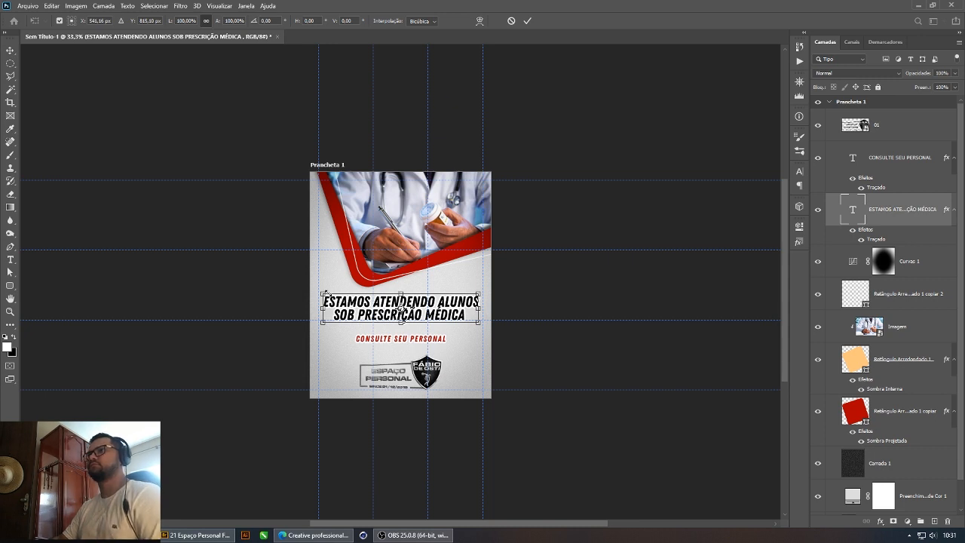
pyautogui.moveTo(324, 293); pyautogui.dragTo(317, 292)
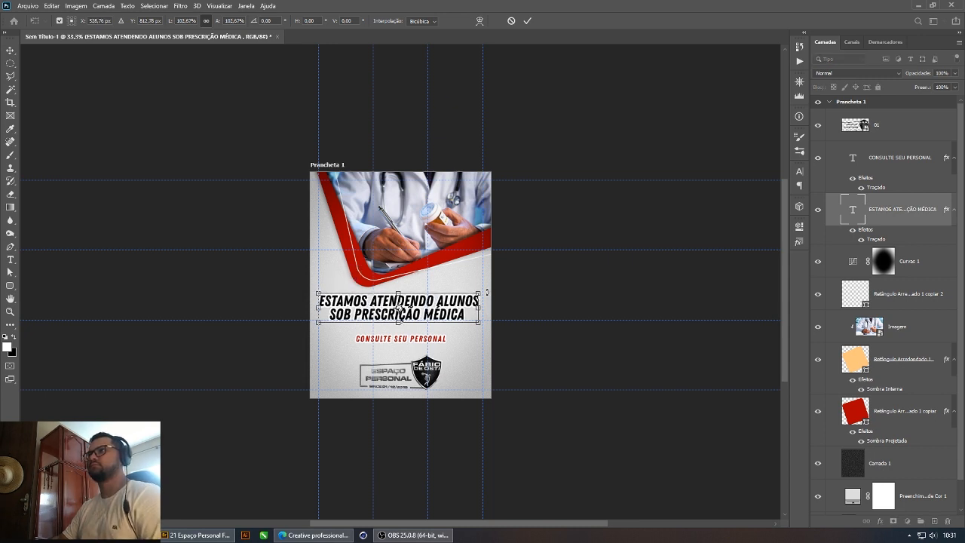
pyautogui.moveTo(478, 294); pyautogui.dragTo(481, 291)
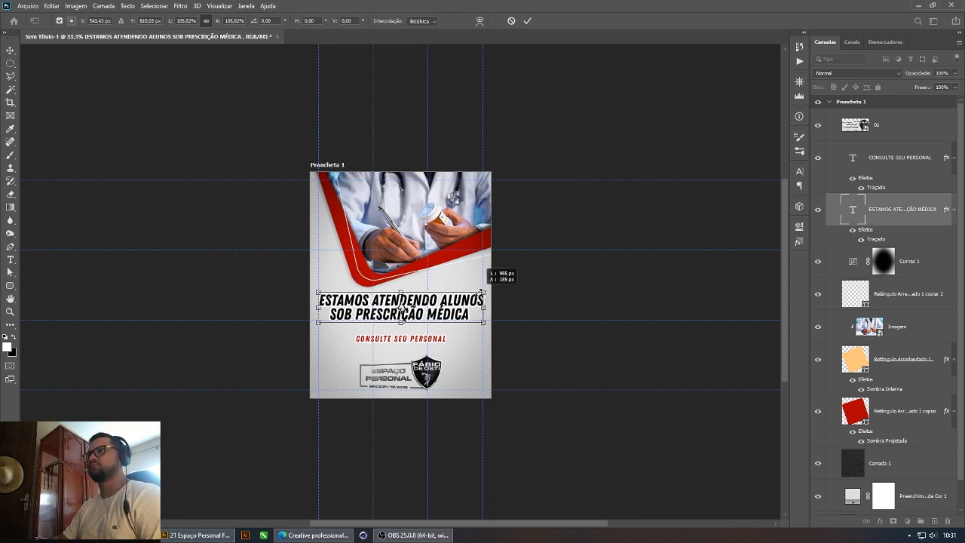
pyautogui.hotkey('shift', 'Up')
pyautogui.hotkey('shift', 'Up')
pyautogui.hotkey('shift', 'Up')
pyautogui.hotkey('shift', 'Up')
pyautogui.hotkey('shift', 'Up')
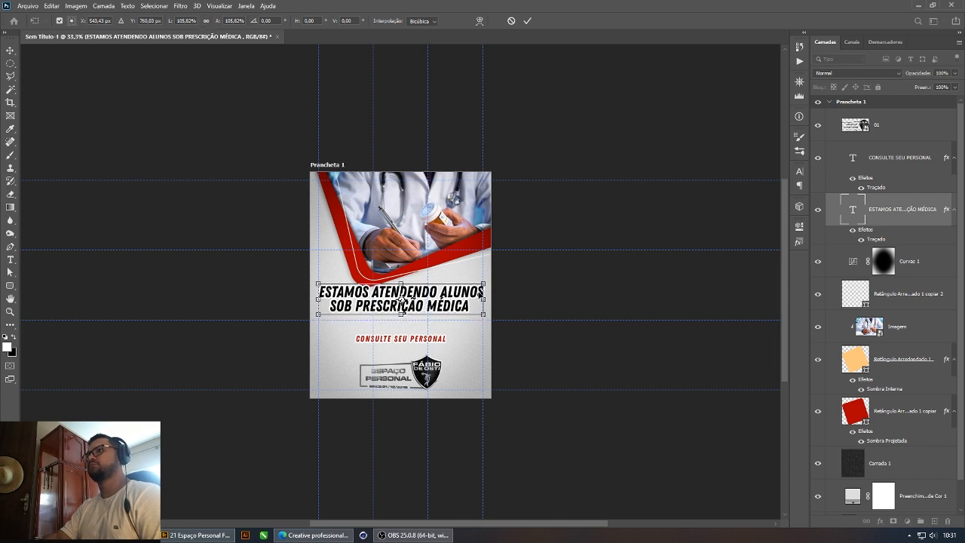
pyautogui.press('Return')
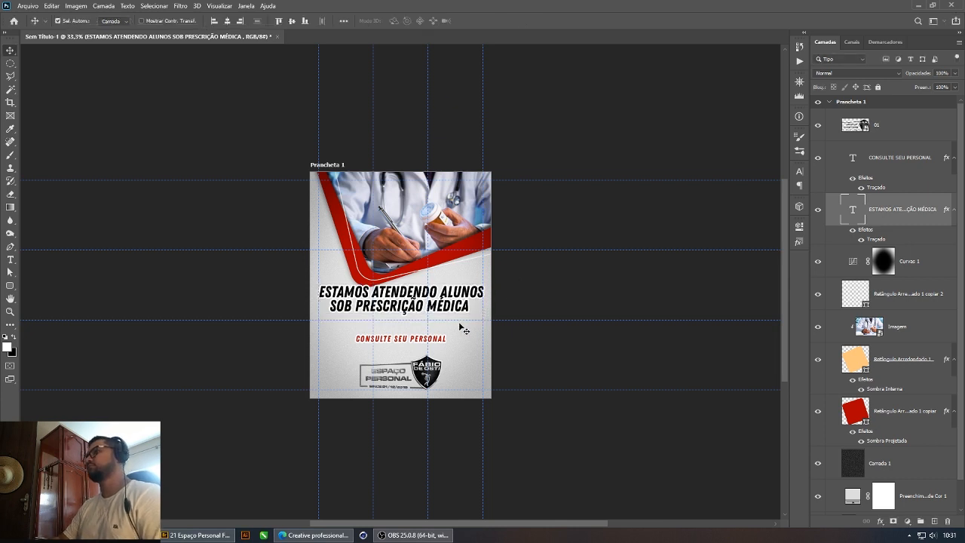
# Step: Enlarge the CONSULTE SEU PERSONAL tagline slightly around its center and hide its stroke effect
pyautogui.click(438, 341)
pyautogui.hotkey('ctrl', 't')
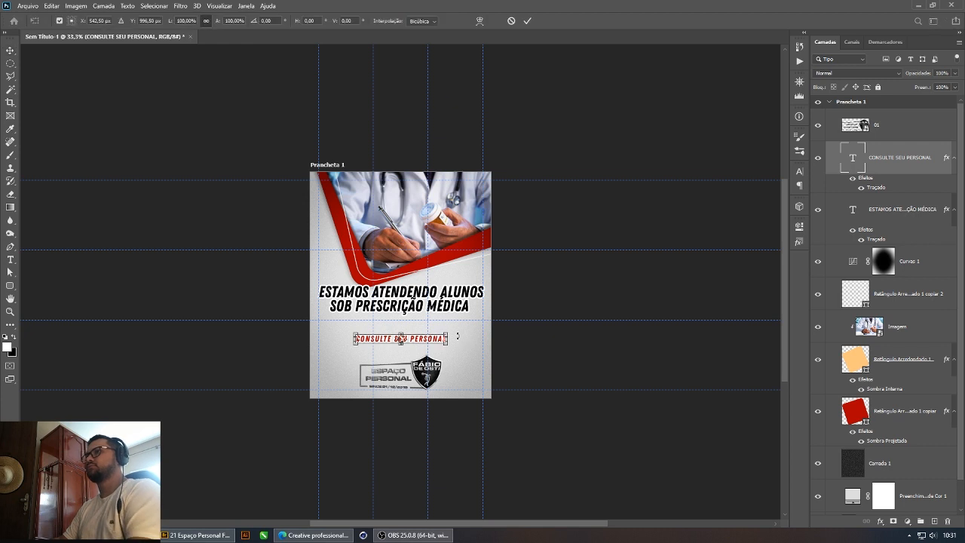
pyautogui.moveTo(450, 333); pyautogui.dragTo(458, 330)
pyautogui.press('Return')
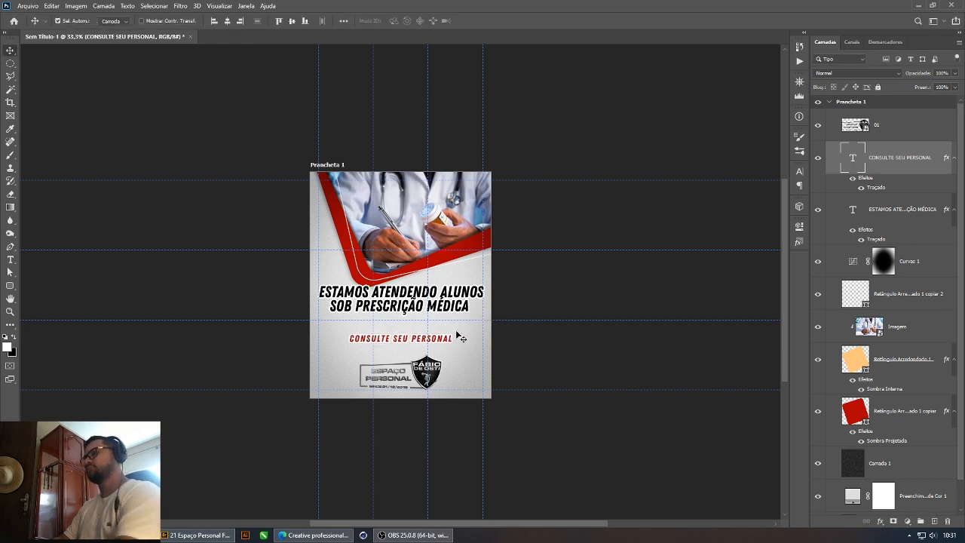
pyautogui.click(861, 188)
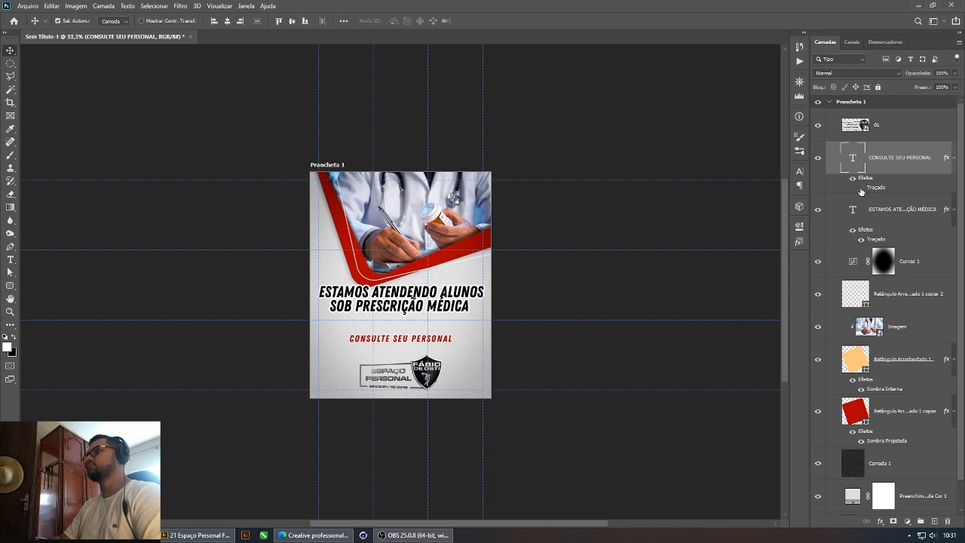
# Step: Distribute the headline, the tagline and the client logo evenly in the vertical direction
pyautogui.click(895, 210)
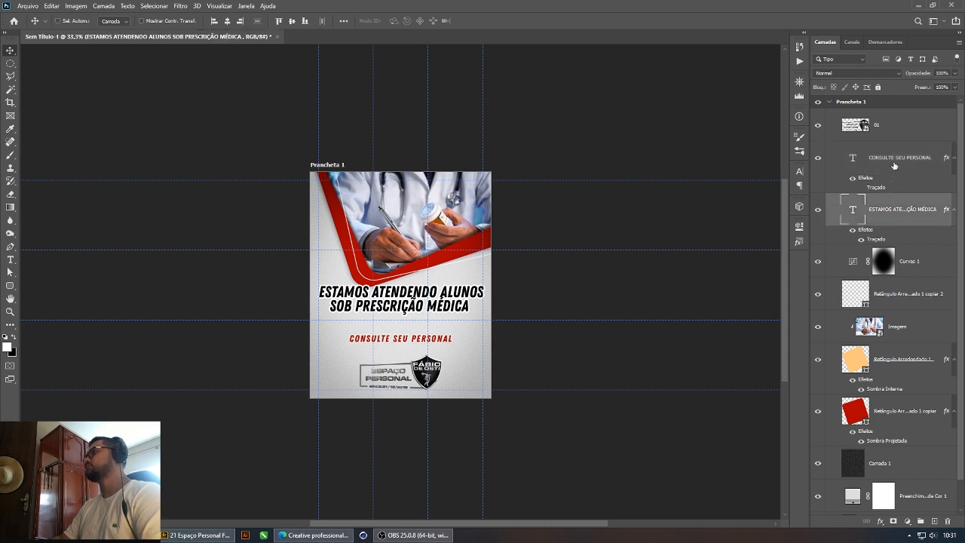
pyautogui.keyDown('shift'); pyautogui.click(895, 165); pyautogui.keyUp('shift')
pyautogui.keyDown('shift'); pyautogui.click(881, 132); pyautogui.keyUp('shift')
pyautogui.click(258, 21)
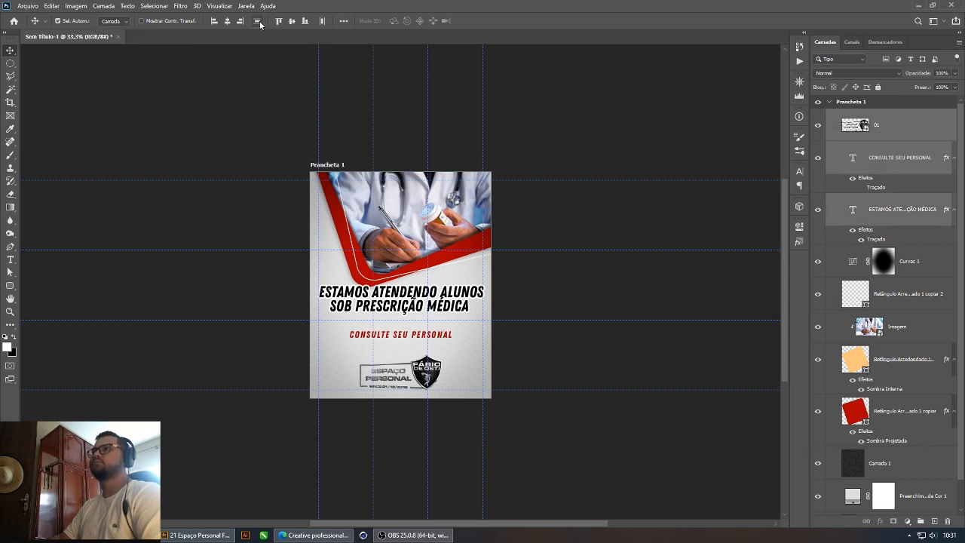
# Step: Paste the logo_ideia-02 signature above the client logo layer, place it against the right margin guide above the headline, and invert it to black
pyautogui.click(902, 205)
pyautogui.click(895, 134)
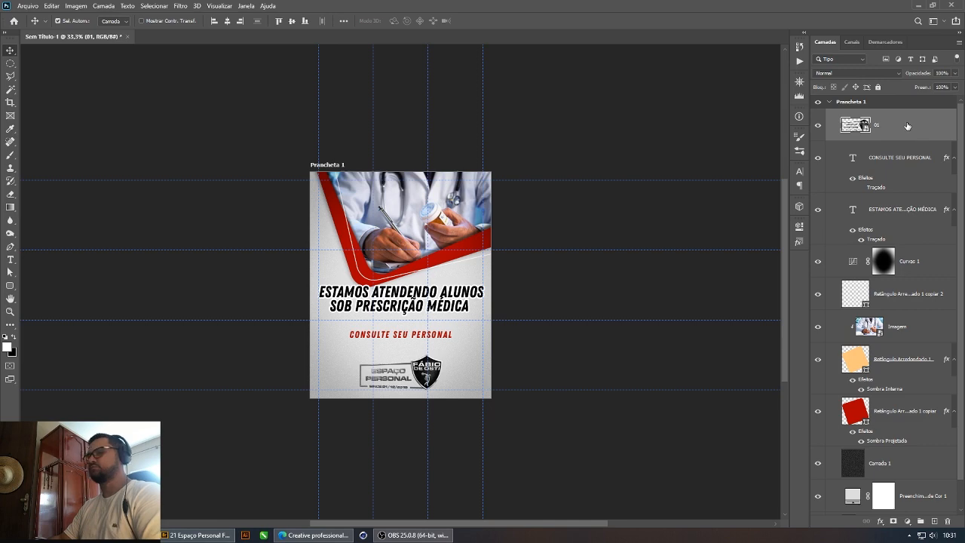
pyautogui.hotkey('ctrl', 'v')
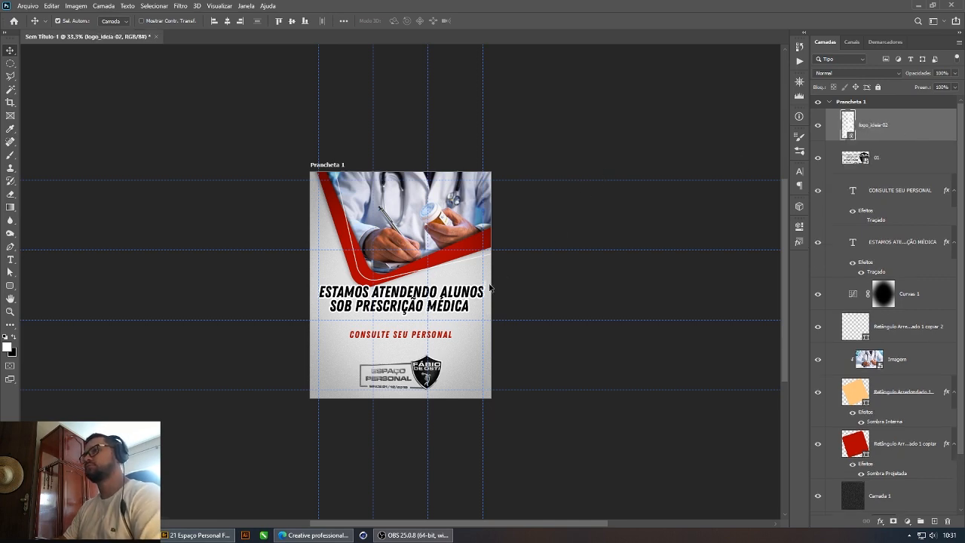
pyautogui.press('z')
pyautogui.moveTo(488, 283); pyautogui.dragTo(573, 321)
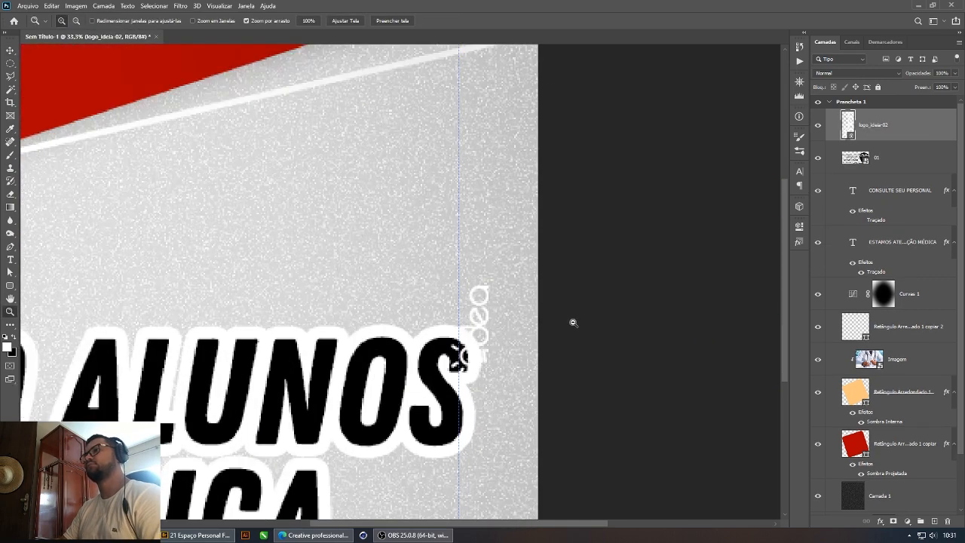
pyautogui.click(10, 51)
pyautogui.moveTo(482, 323); pyautogui.dragTo(456, 161)
pyautogui.hotkey('ctrl', 'i')
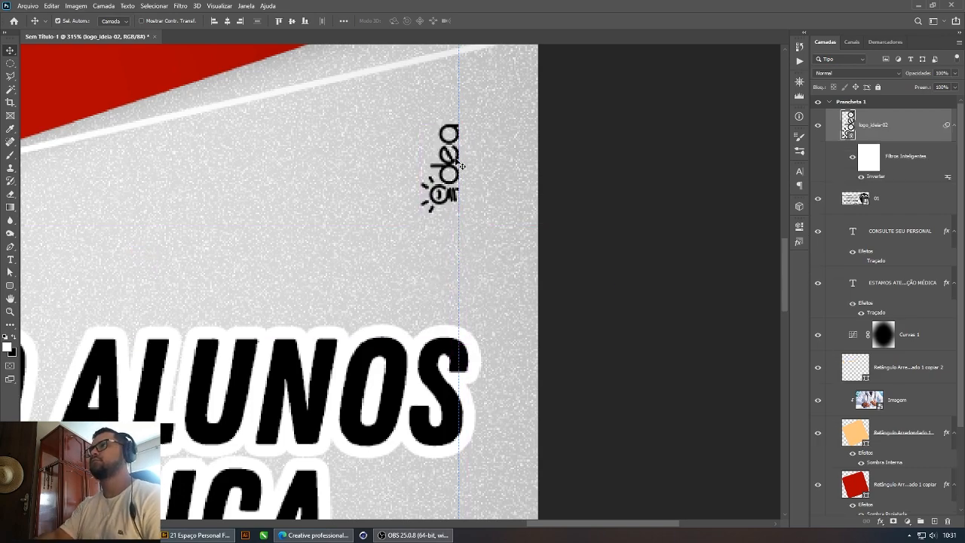
# Step: Reduce the logo_ideia-02 signature's opacity to 23% and nudge it right, just past the margin guide
pyautogui.press('5')
pyautogui.hotkey('ctrl', '0')
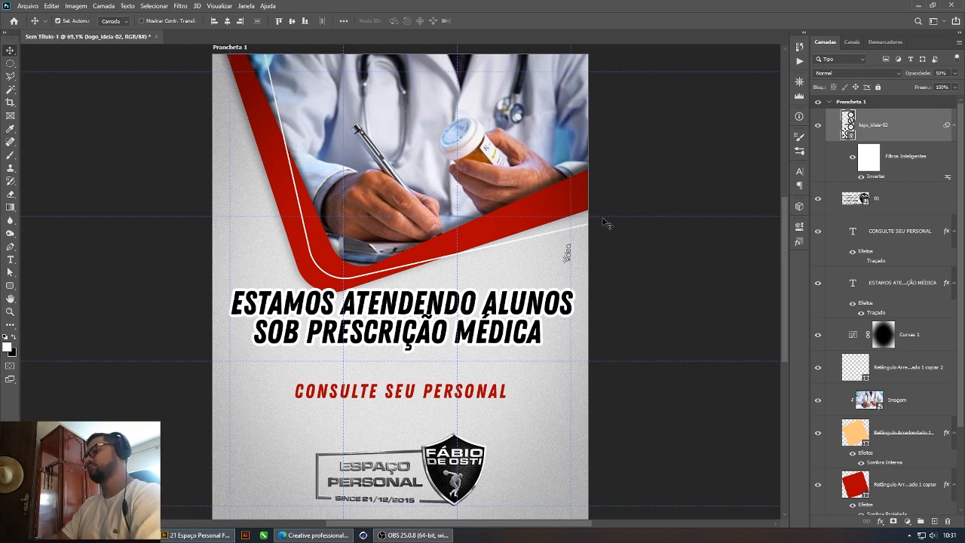
pyautogui.press('1')
pyautogui.press('2')
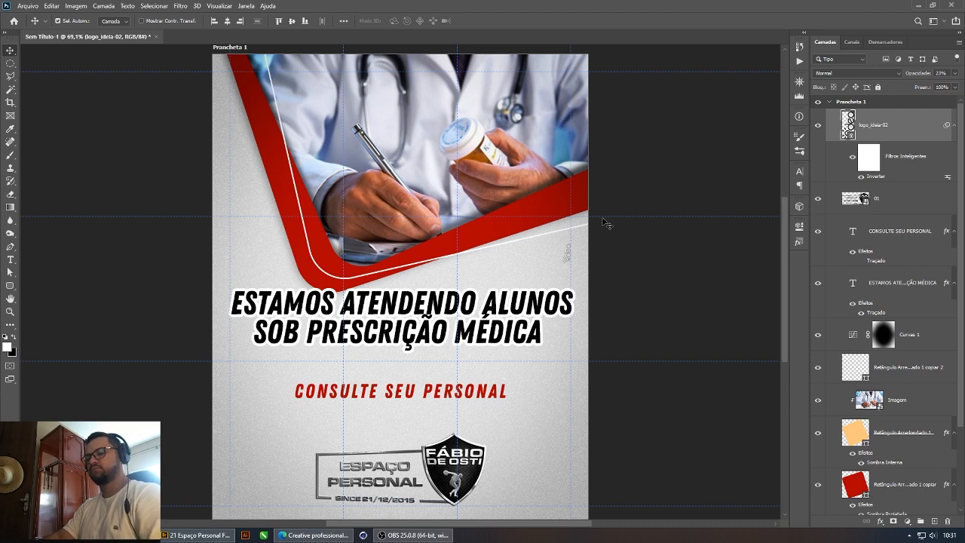
pyautogui.hotkey('shift', 'Right')
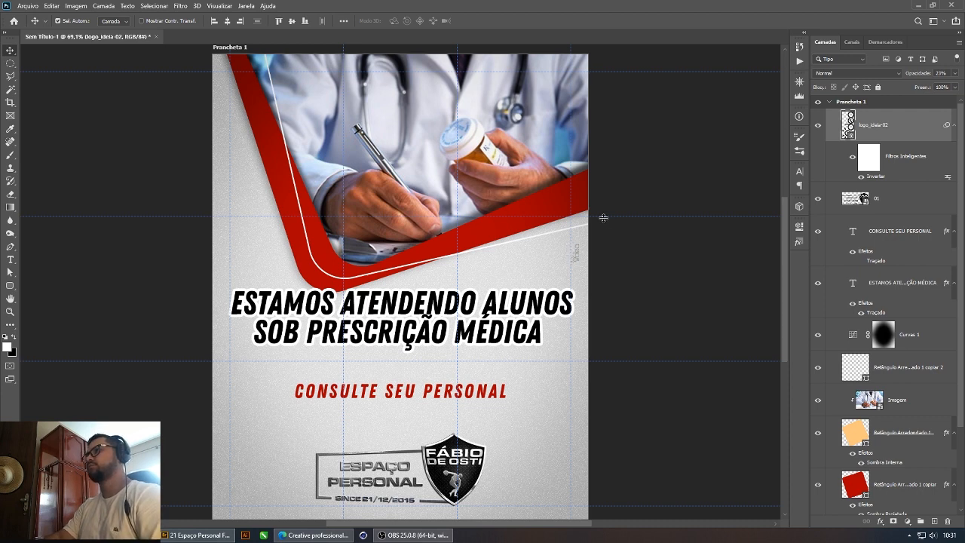
pyautogui.click(636, 144)
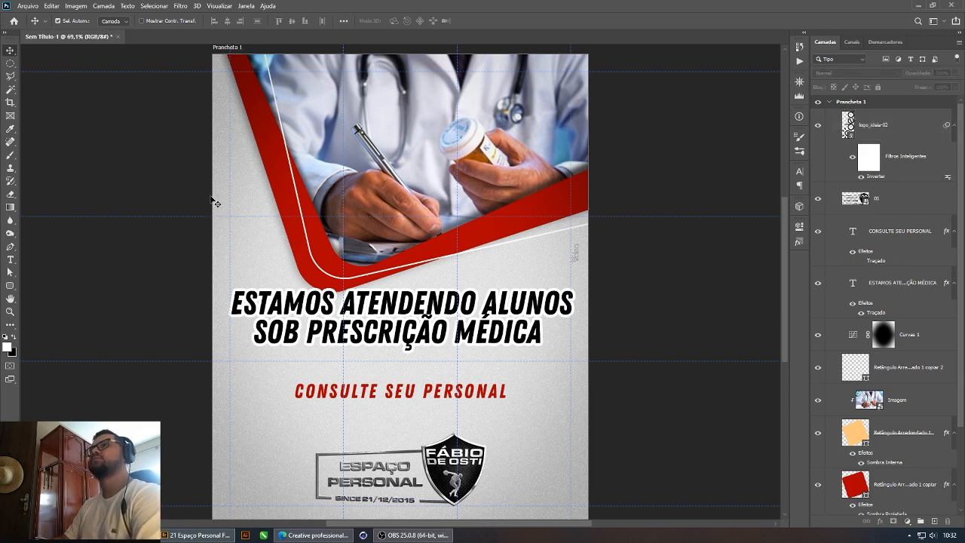
# Step: Align the headline, tagline and client logo on their horizontal centers, together with the Curves adjustment layer
pyautogui.moveTo(173, 301); pyautogui.dragTo(487, 501)
pyautogui.click(227, 21)
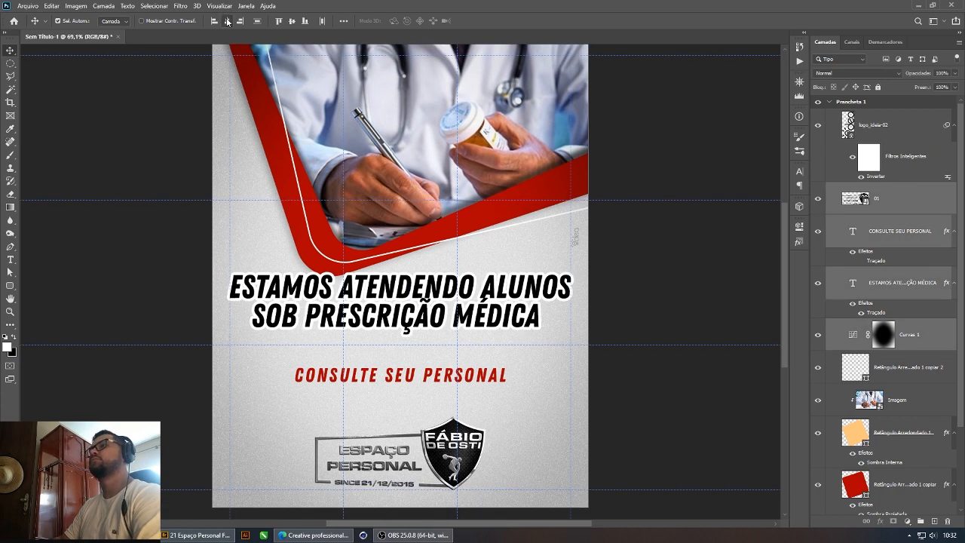
pyautogui.click(663, 250)
pyautogui.scroll(4, 420, 477)
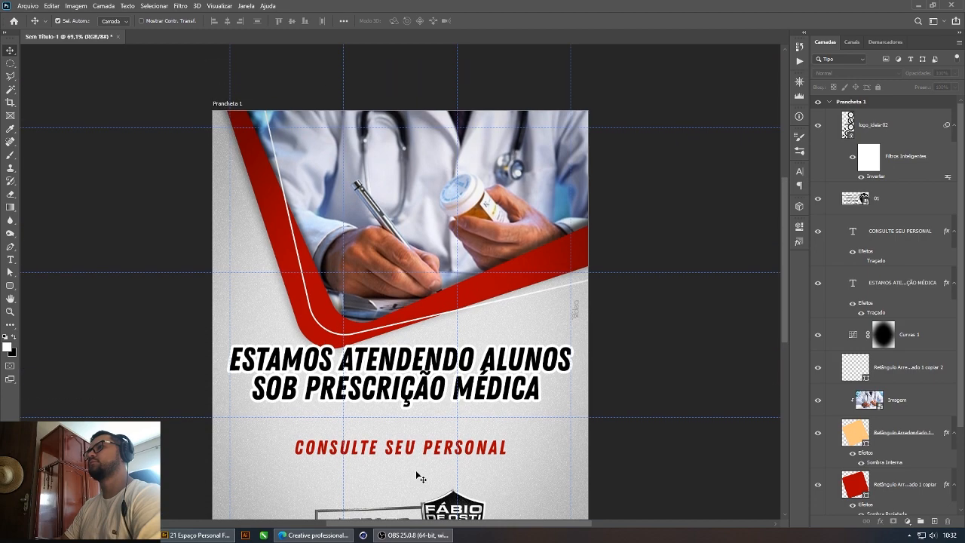
pyautogui.scroll(-5, 420, 477)
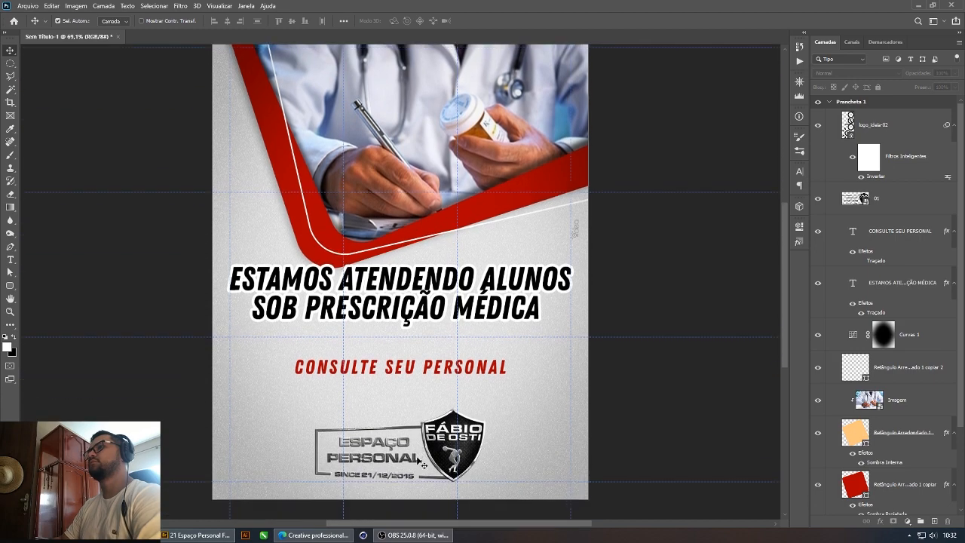
pyautogui.scroll(-2, 424, 465)
pyautogui.scroll(3, 422, 463)
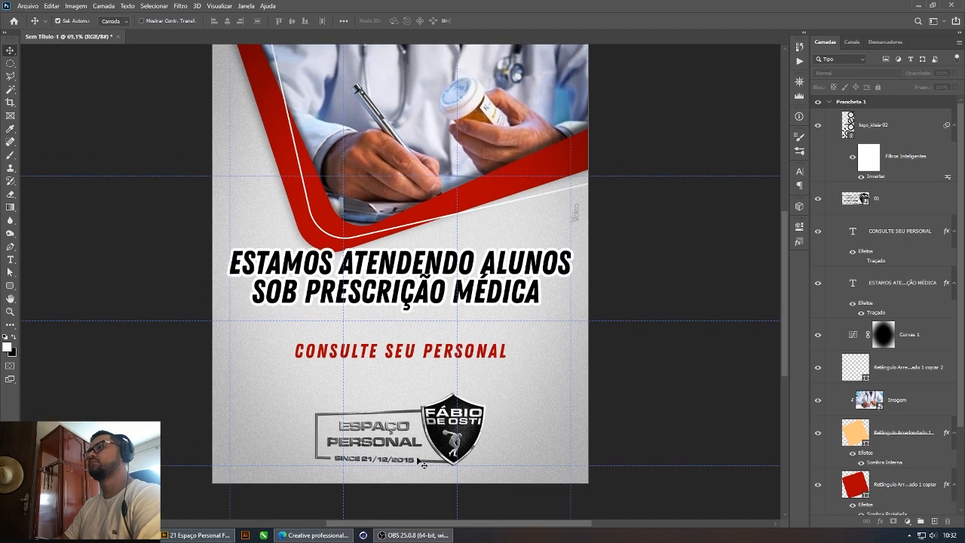